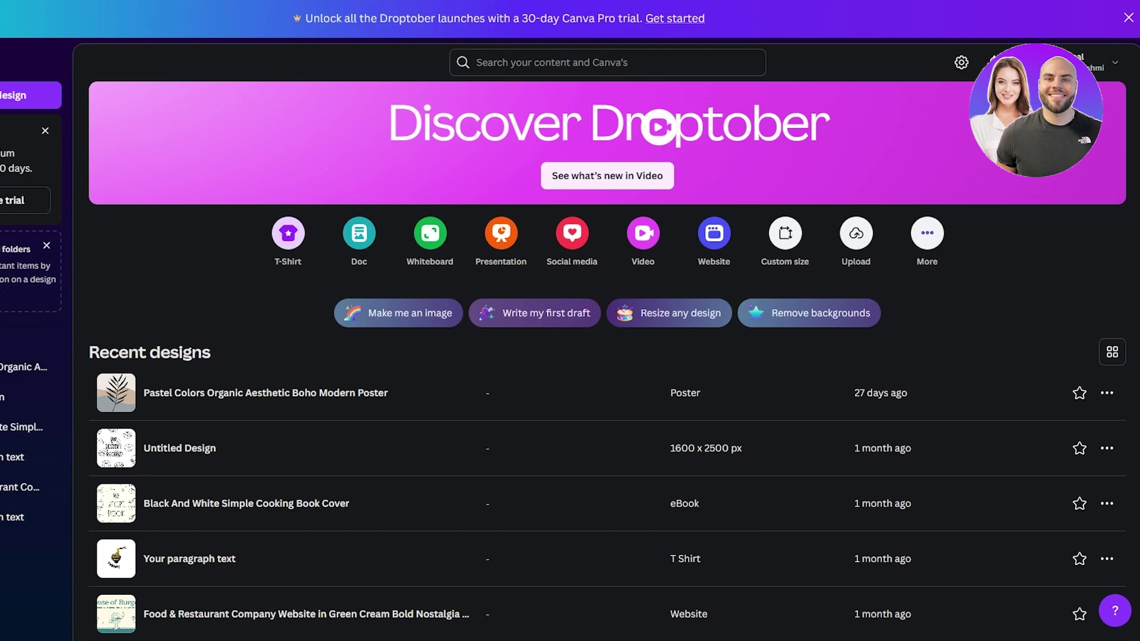
Step: Search for 'business cards' and open the Business Card (Landscape) template gallery
click(502, 51)
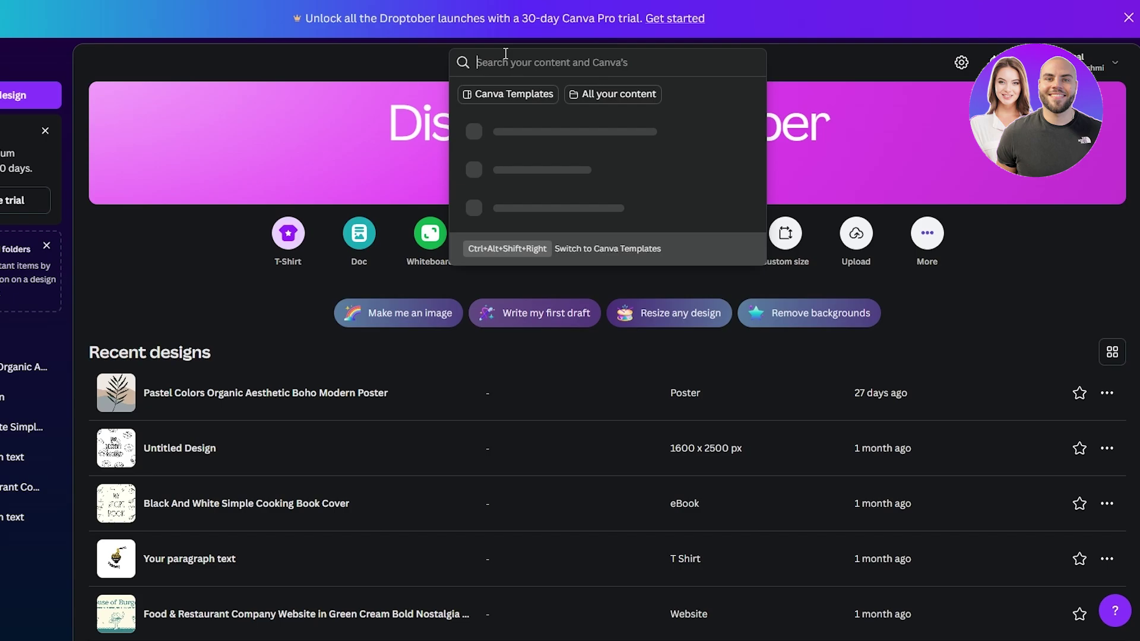
click(306, 72)
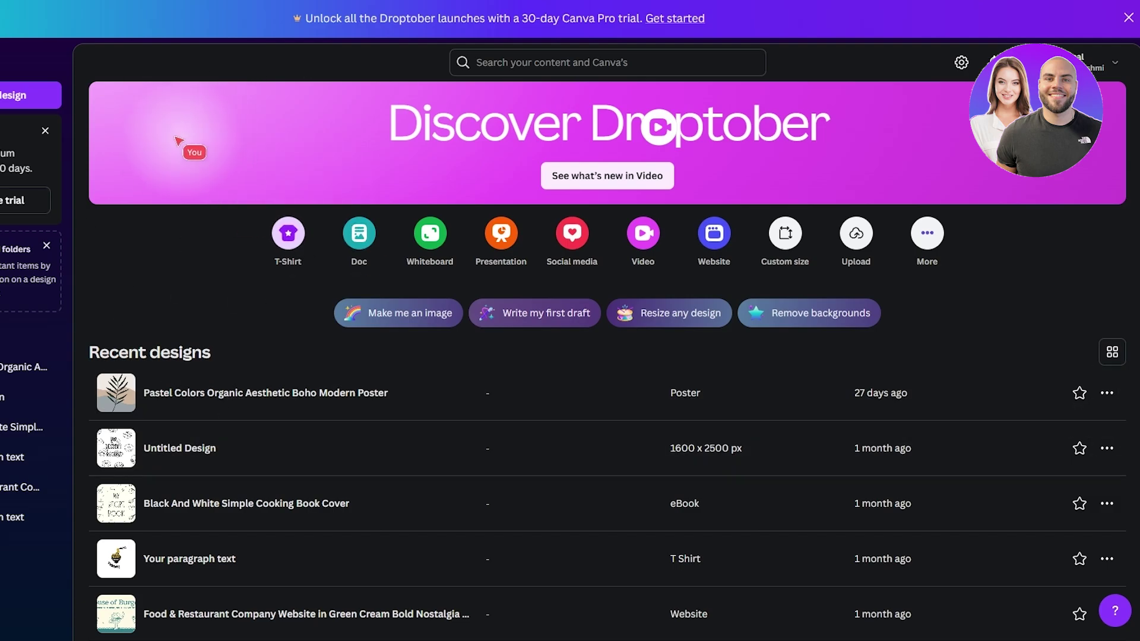
click(499, 61)
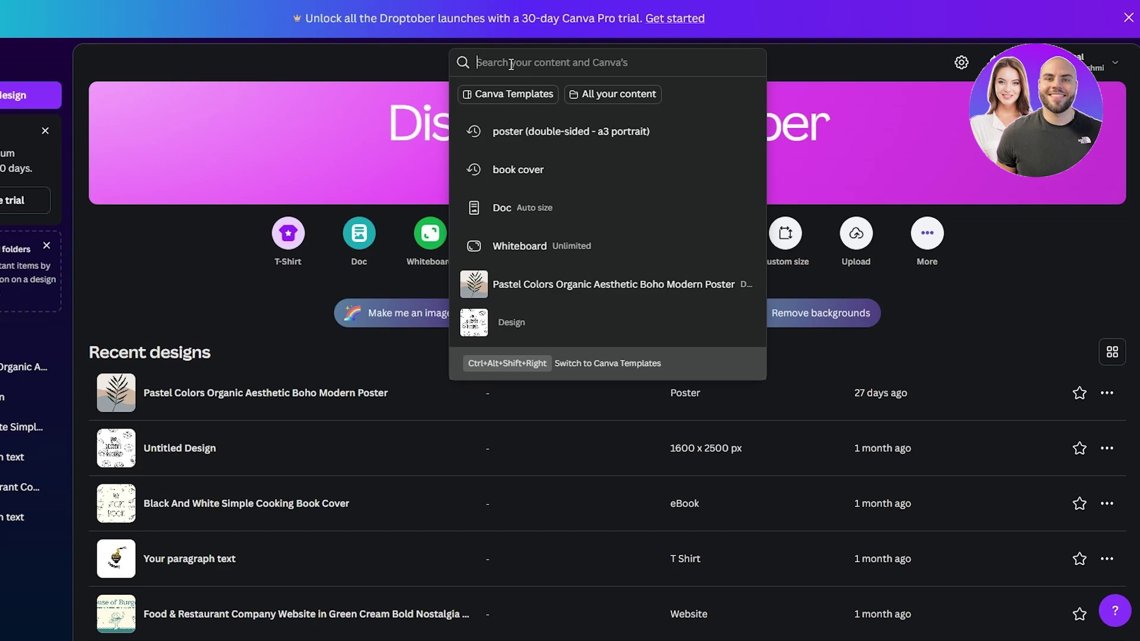
text(business cards)
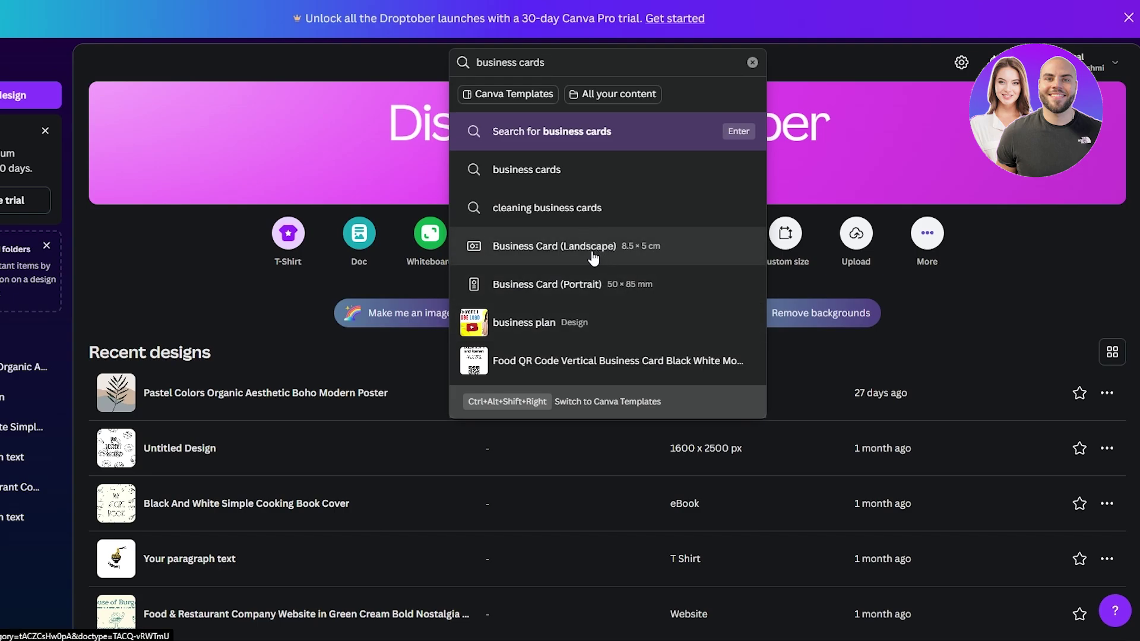
click(561, 240)
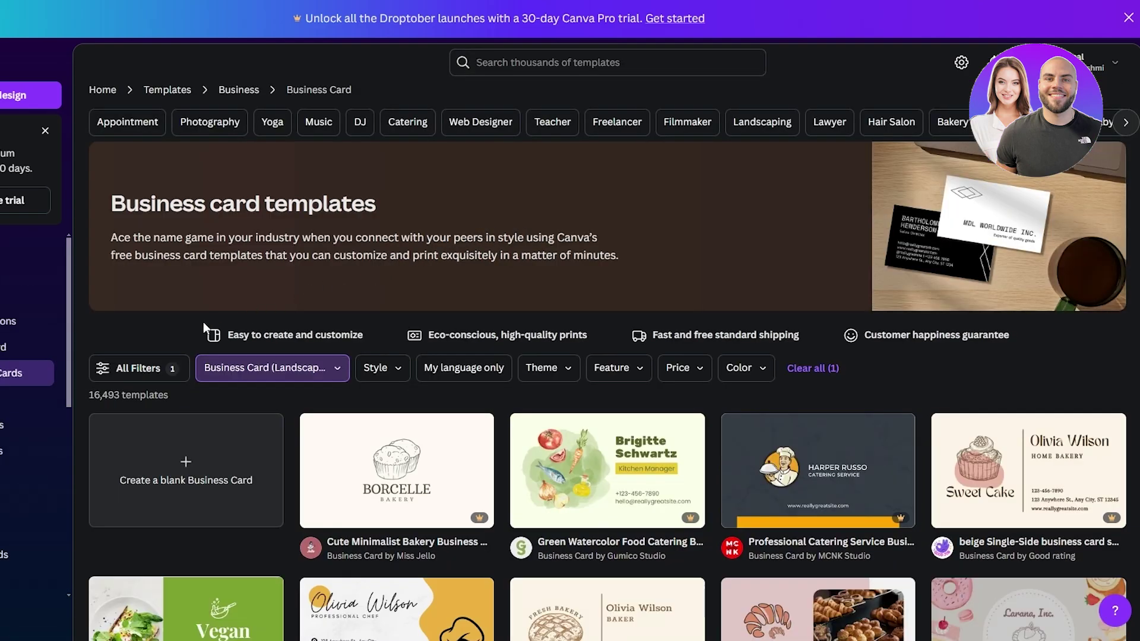
Step: Browse the landscape business card templates for ideas, then open a new browser tab
scroll(309, 303, down, 2)
scroll(341, 249, down, 4)
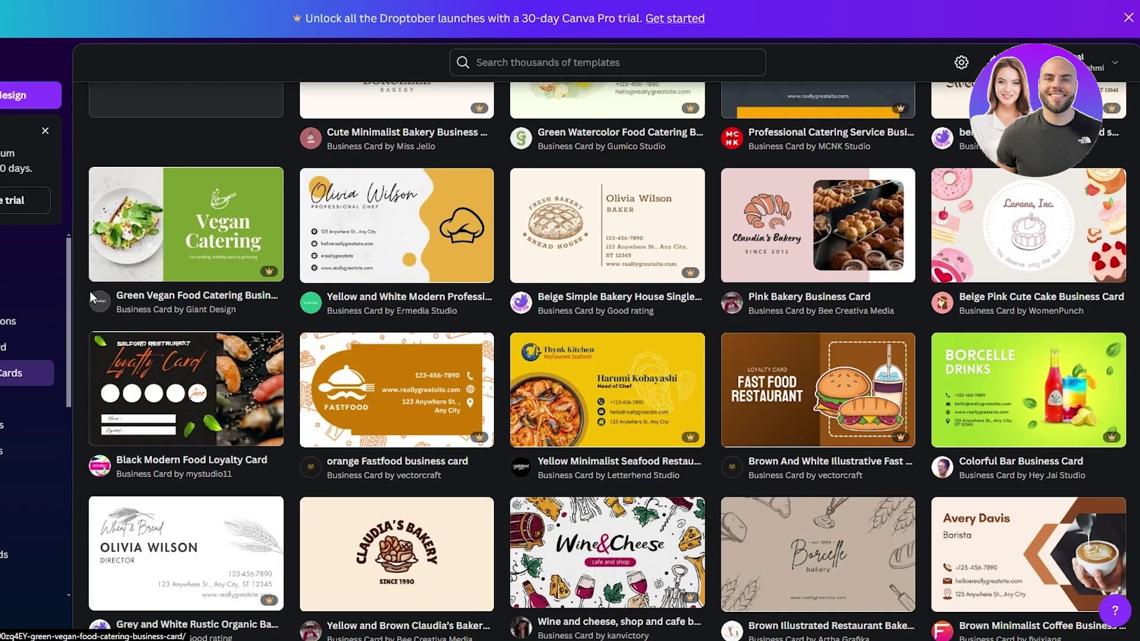
mouse_move(107, 300)
scroll(368, 288, up, 3)
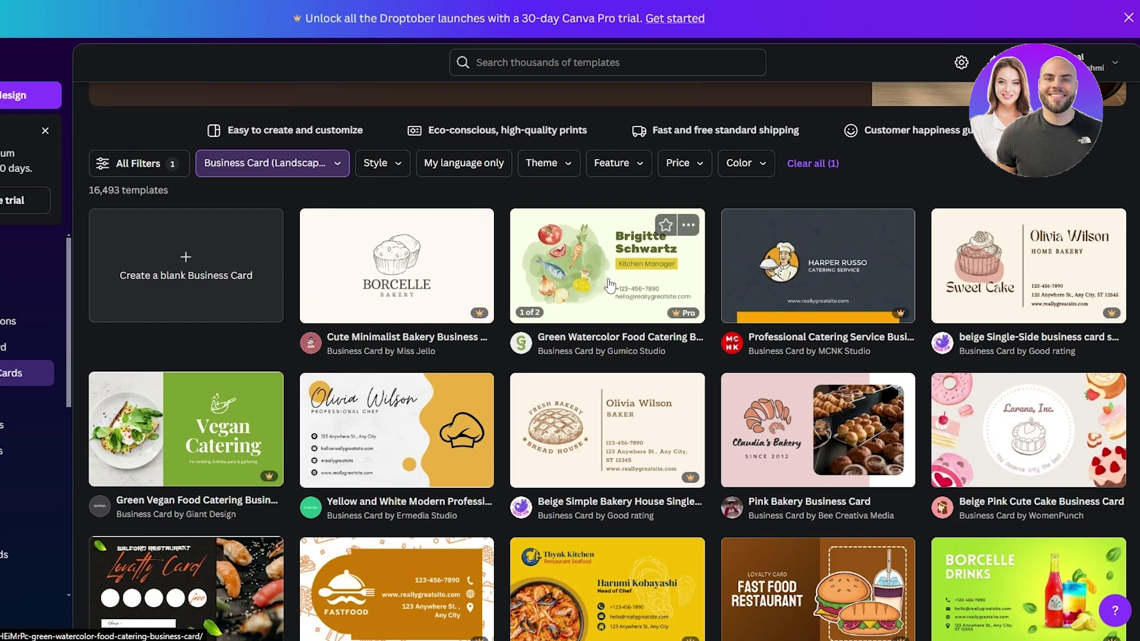
scroll(612, 279, down, 3)
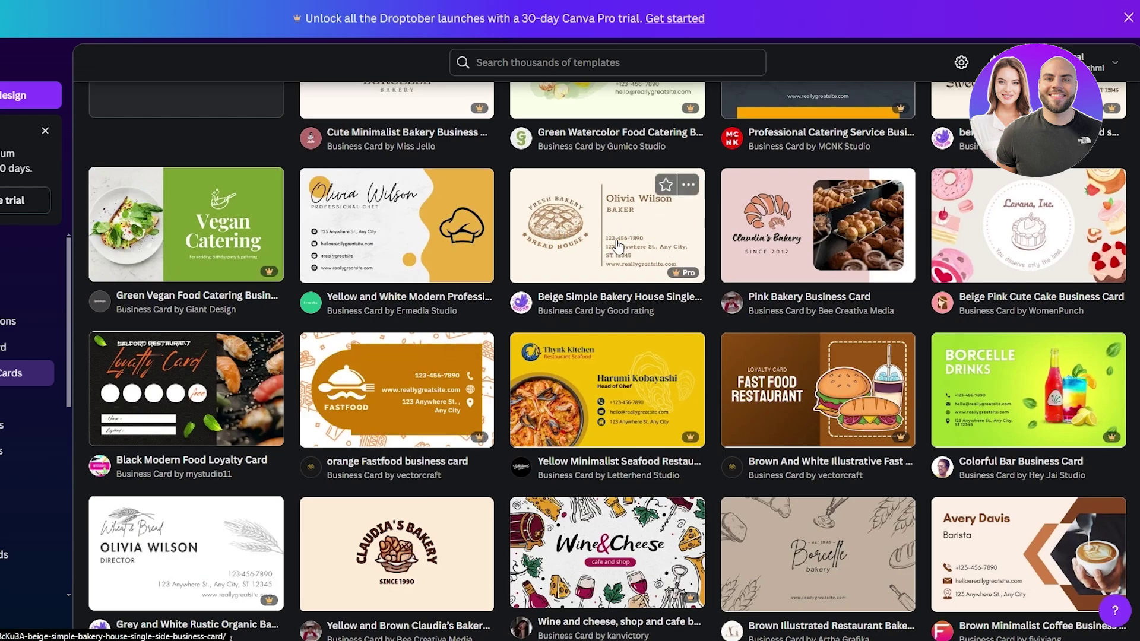
scroll(195, 349, down, 2)
scroll(212, 410, down, 2)
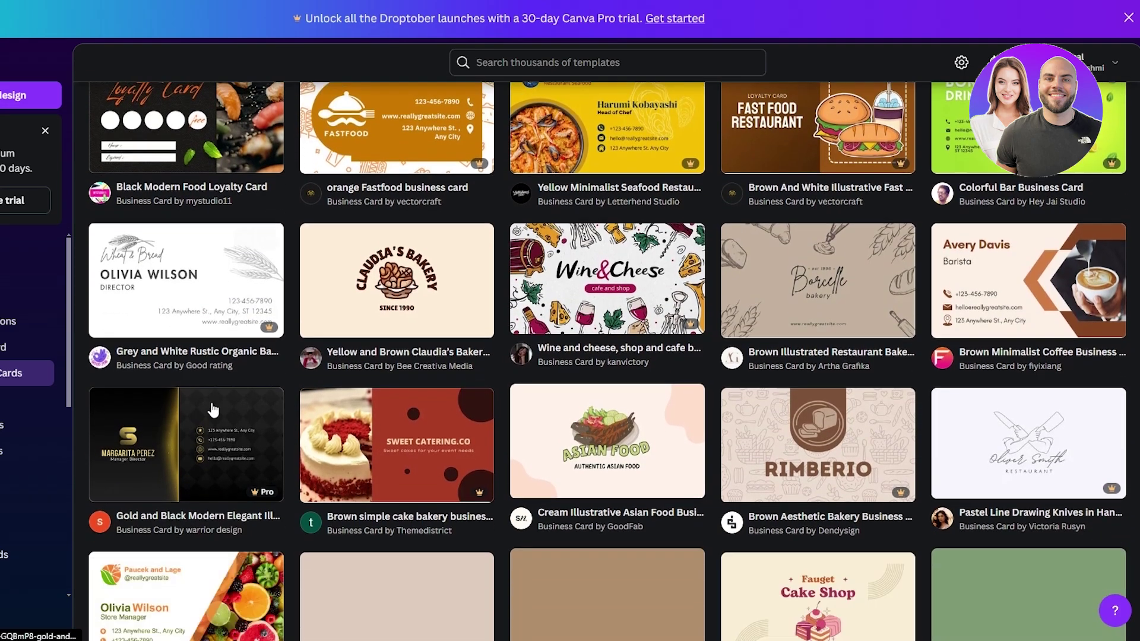
scroll(598, 336, down, 2)
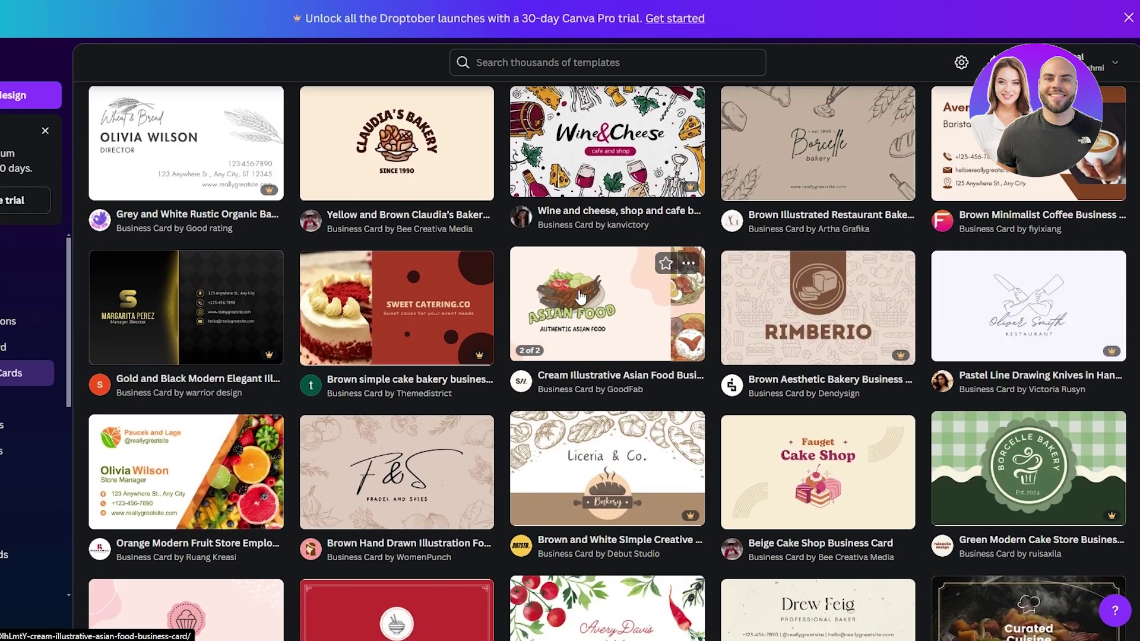
scroll(520, 309, down, 3)
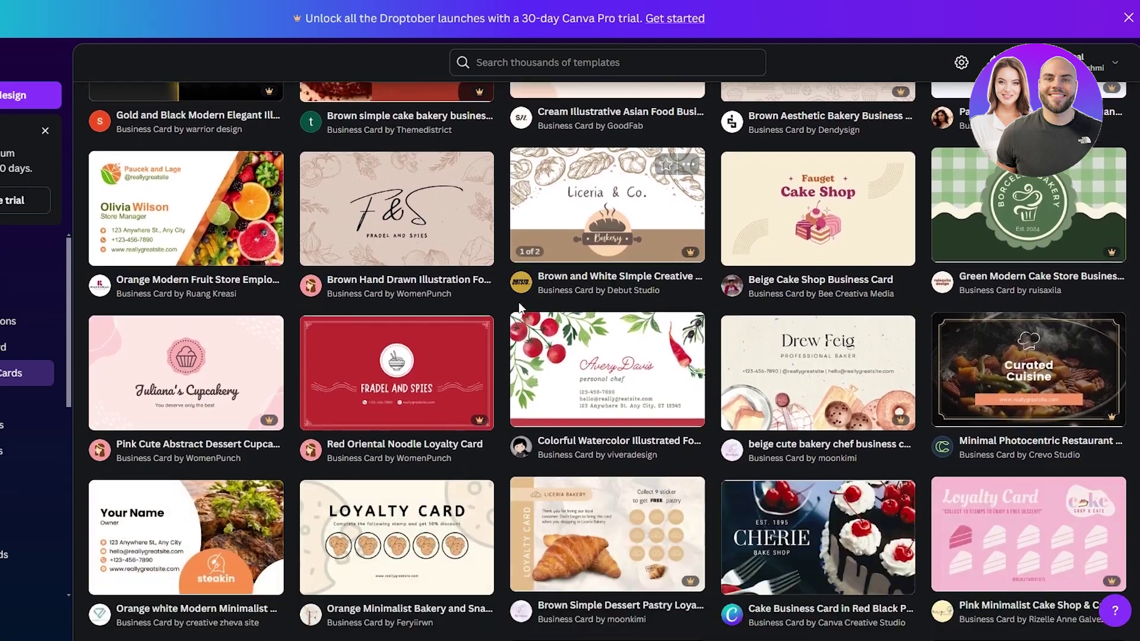
scroll(487, 341, down, 2)
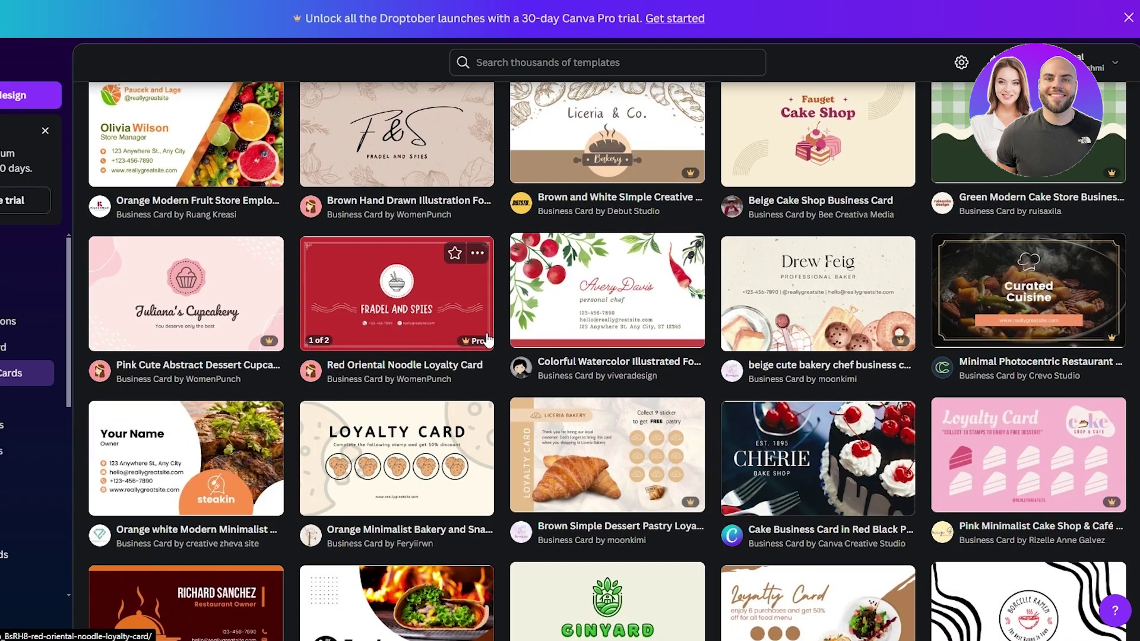
scroll(486, 339, down, 5)
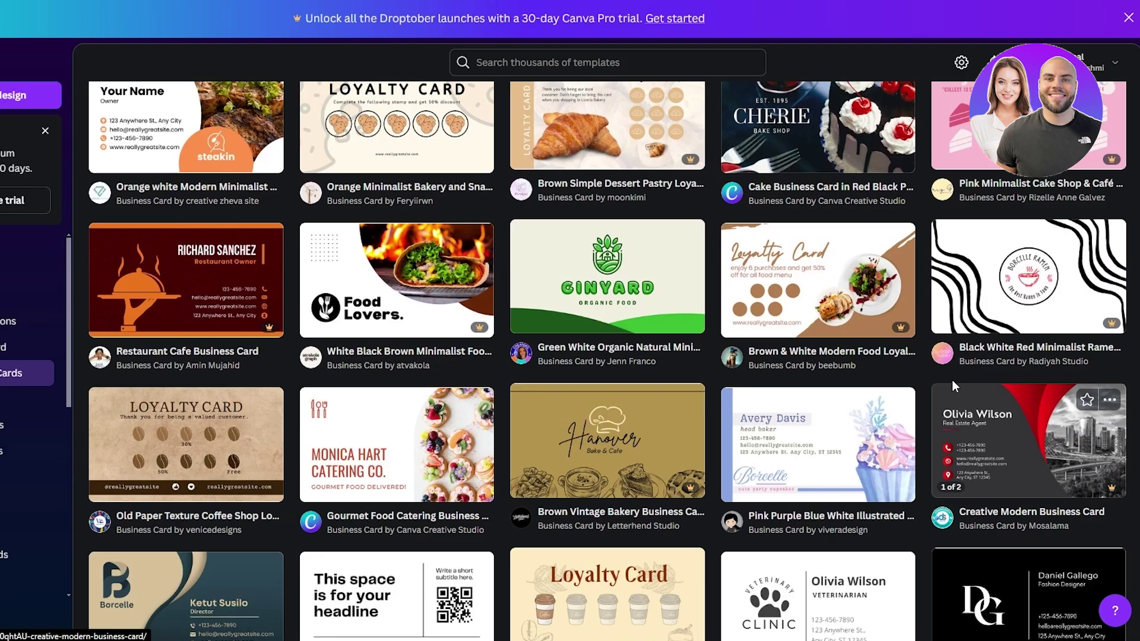
scroll(895, 381, down, 1)
scroll(950, 362, down, 1)
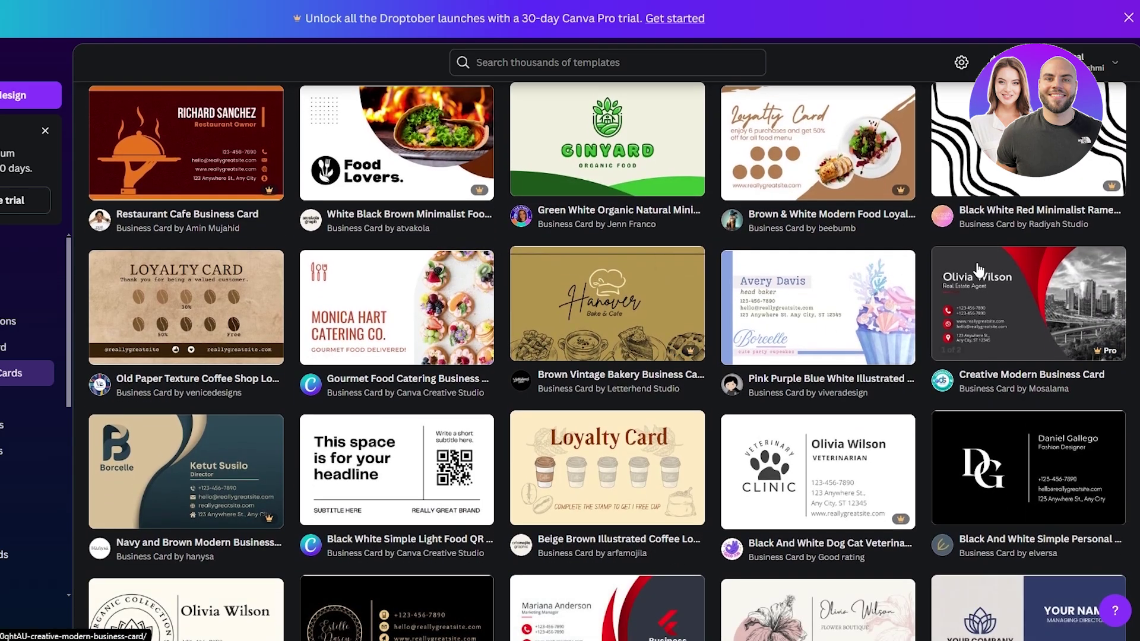
scroll(1019, 340, down, 2)
scroll(1019, 341, down, 1)
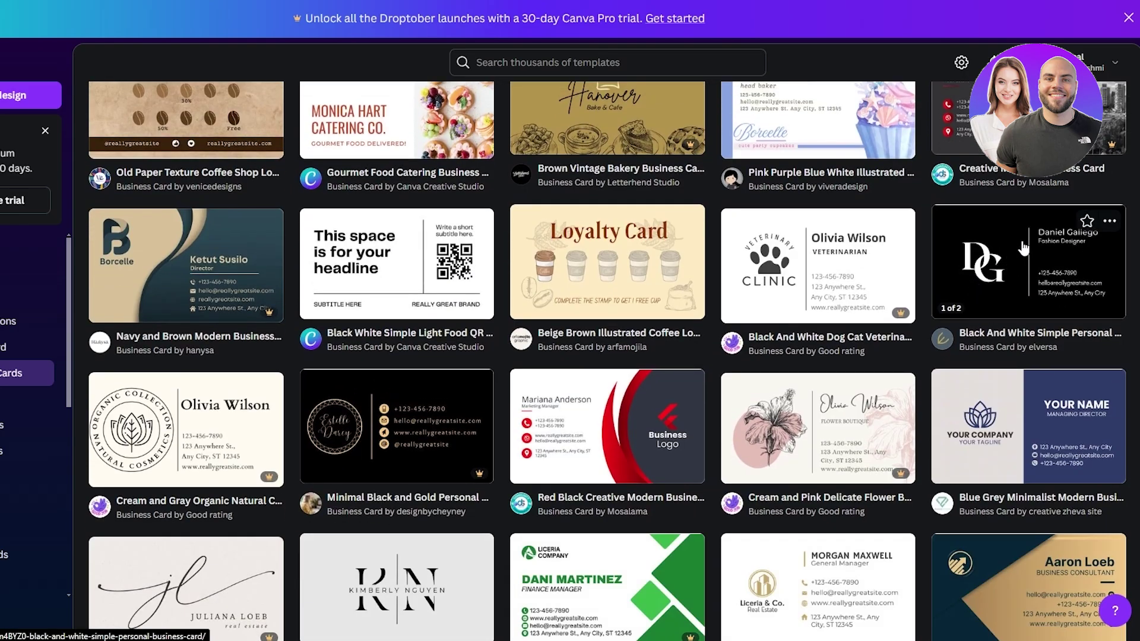
scroll(1033, 356, up, 3)
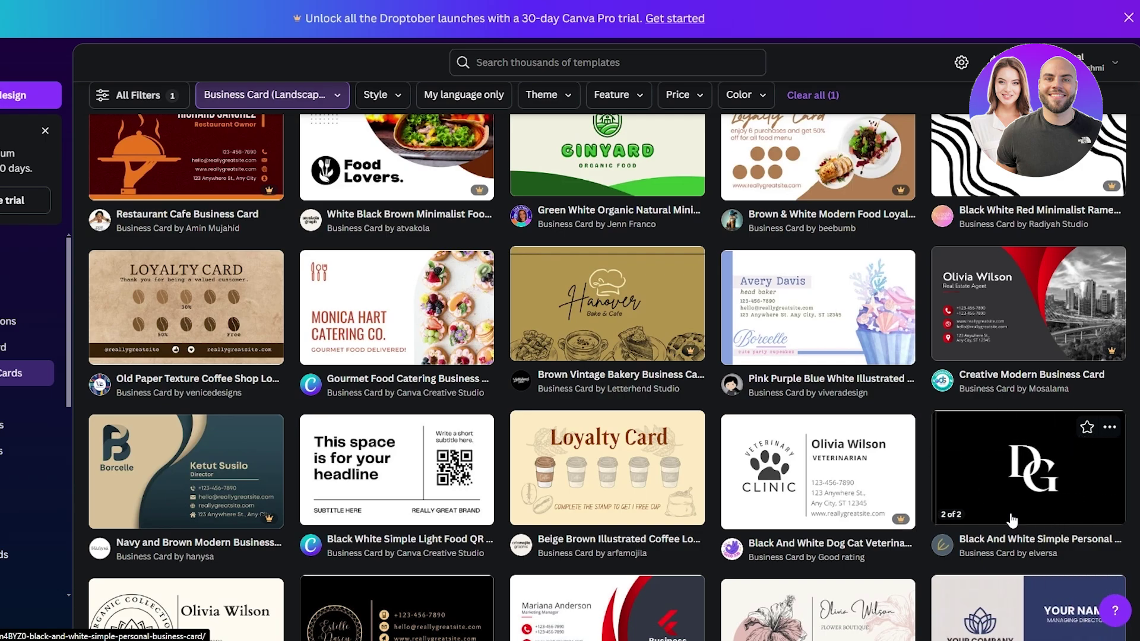
scroll(1092, 477, down, 1)
scroll(1093, 477, down, 5)
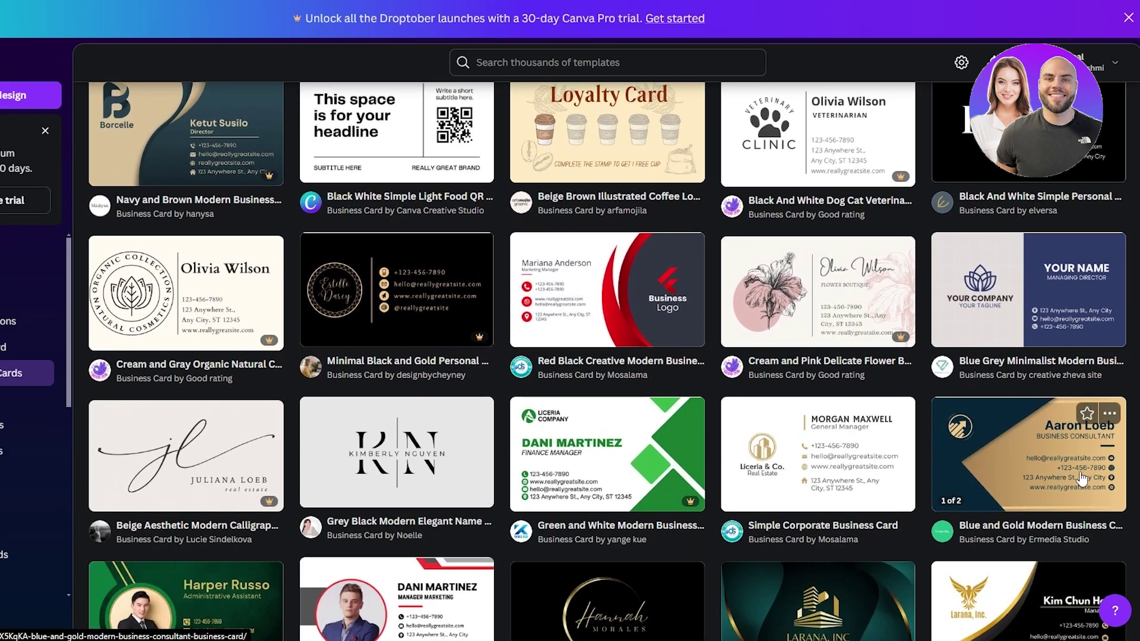
scroll(357, 511, up, 1)
scroll(315, 415, down, 2)
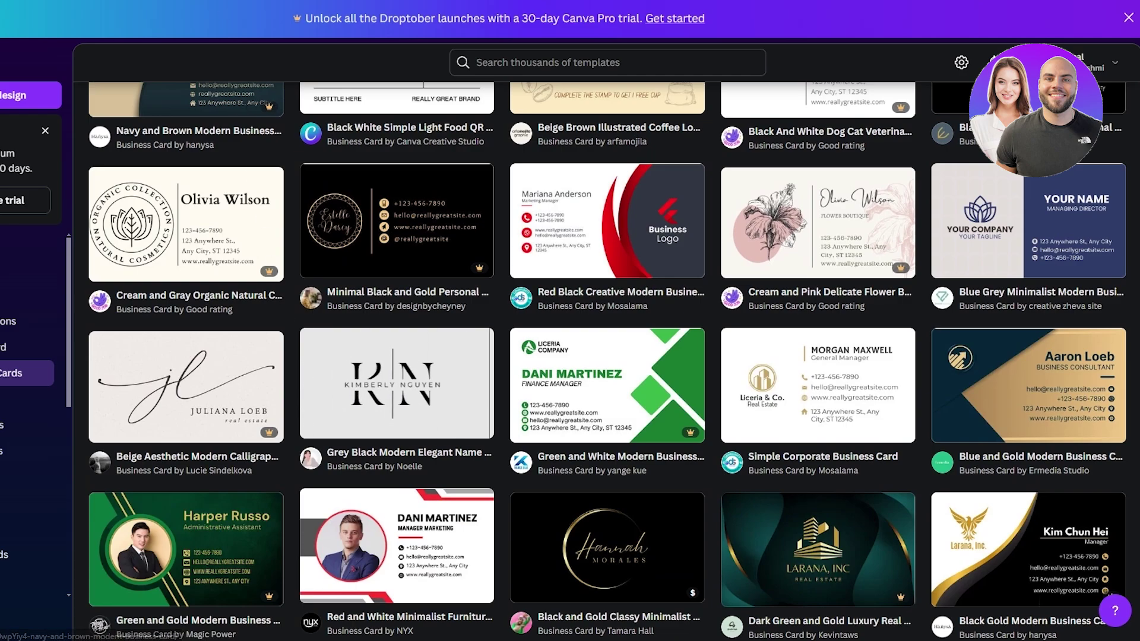
key(ctrl+t)
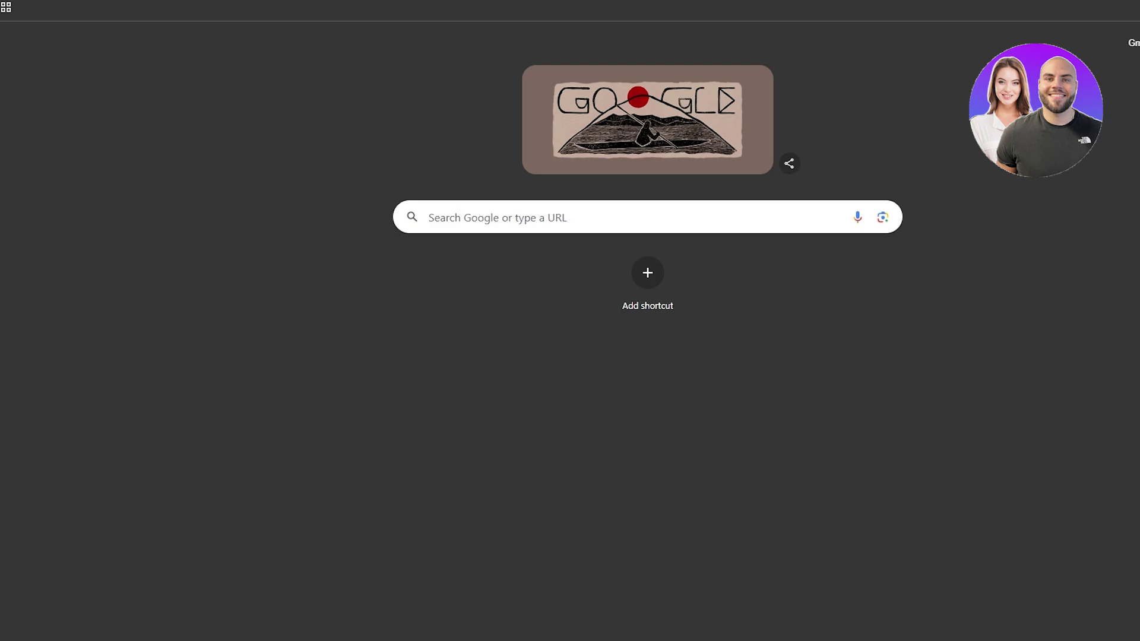
Step: Search Google Images for 'business card design' and scroll through the results
text(business card design)
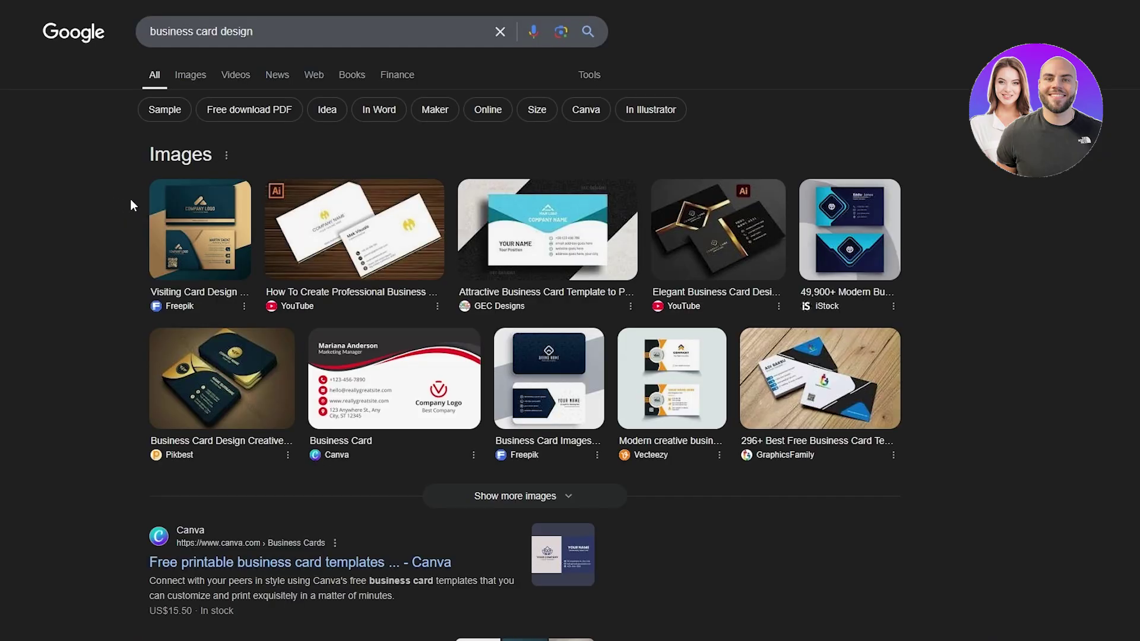
click(190, 75)
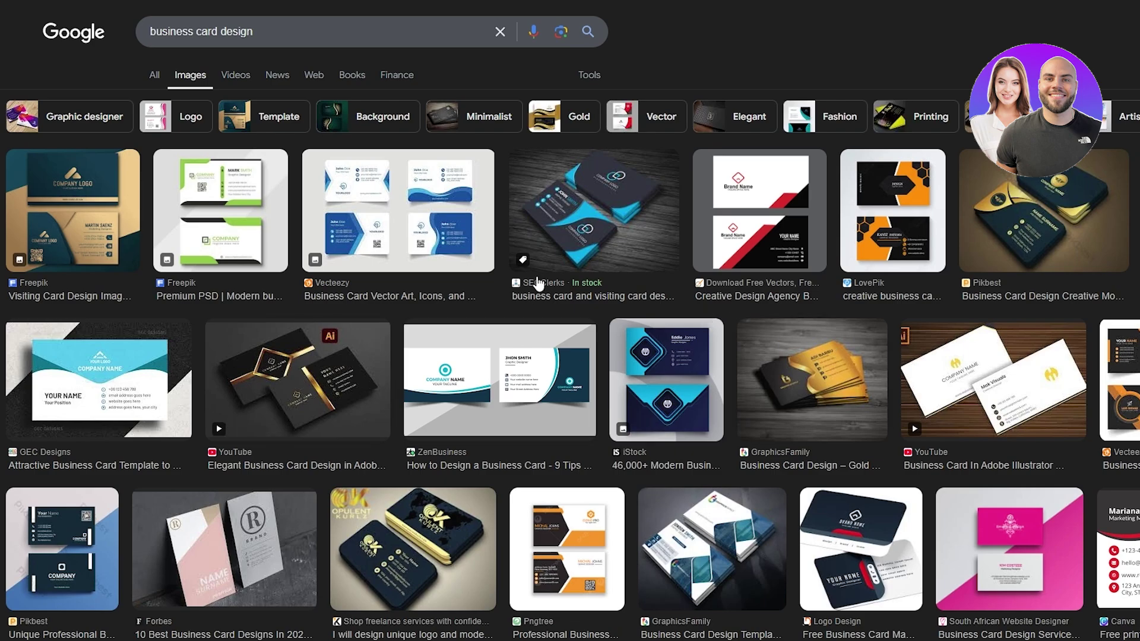
scroll(537, 282, down, 3)
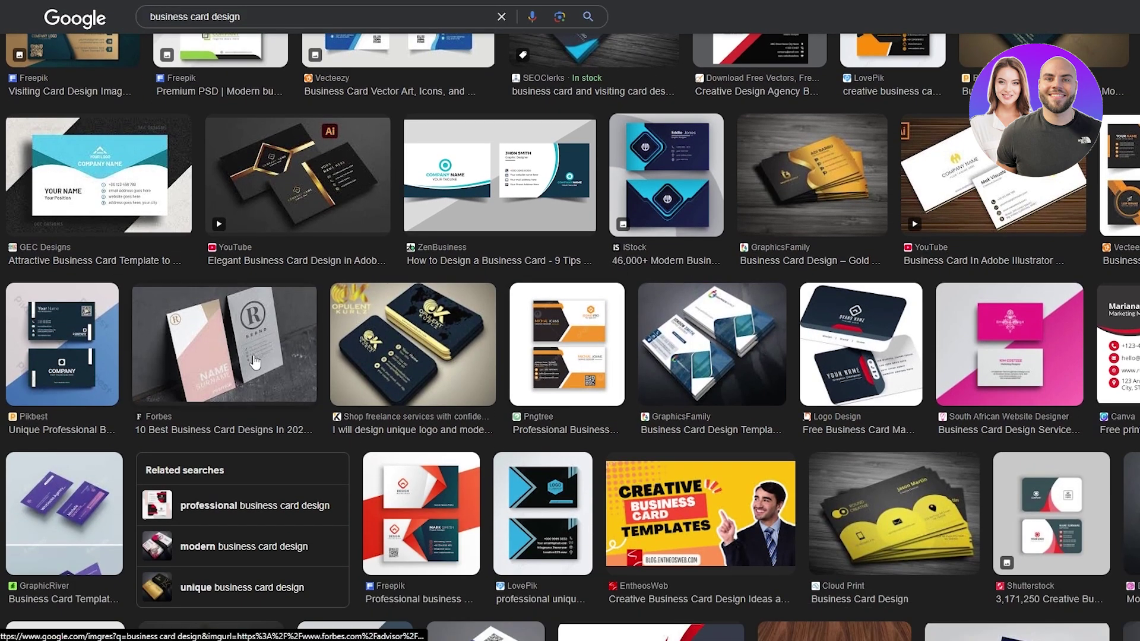
scroll(472, 427, down, 3)
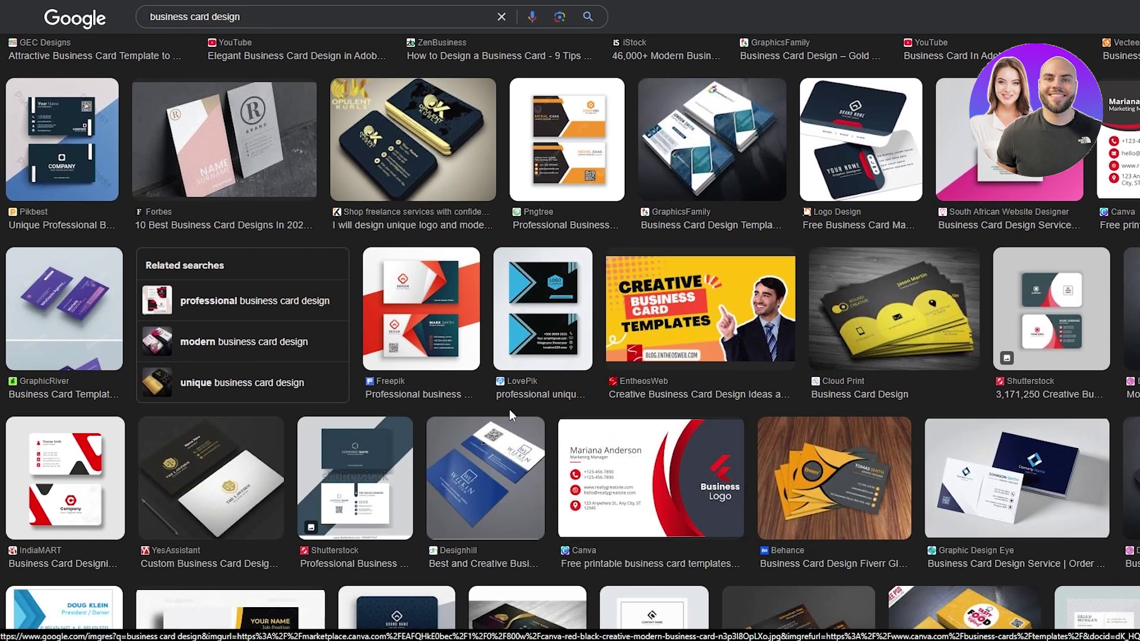
scroll(504, 409, down, 3)
scroll(499, 404, down, 4)
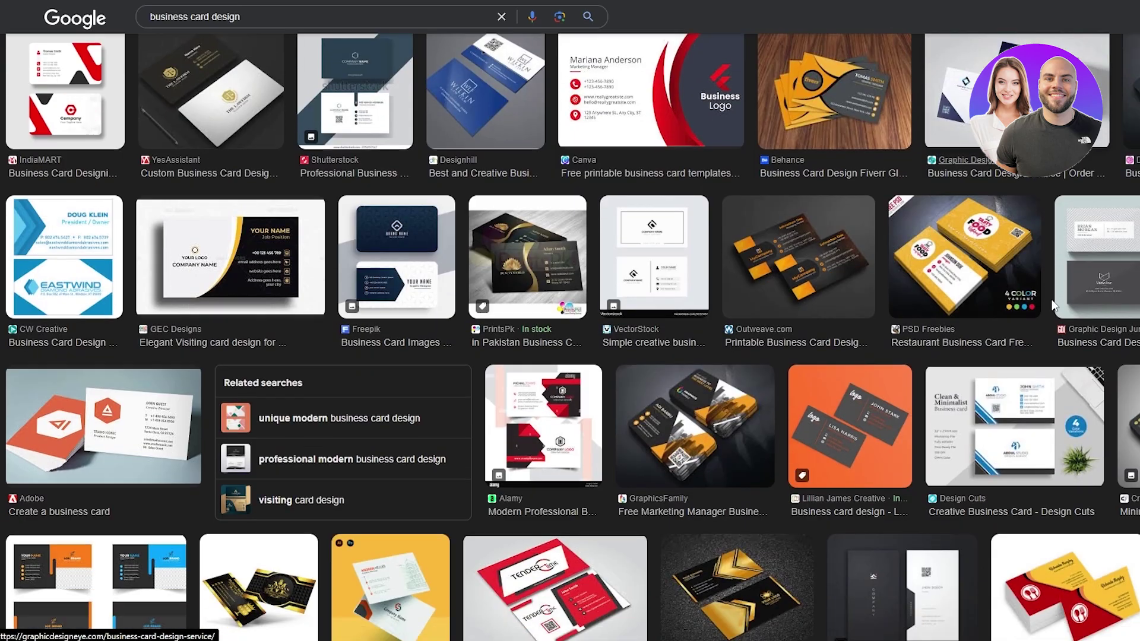
scroll(534, 308, up, 2)
scroll(534, 309, down, 9)
scroll(504, 255, up, 1)
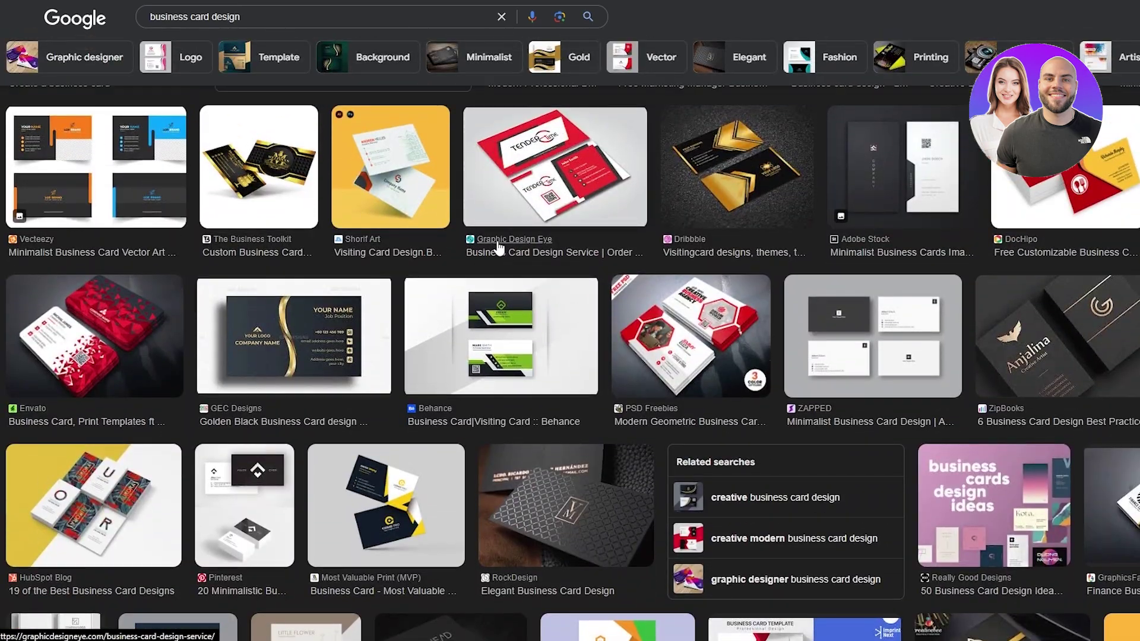
scroll(497, 249, down, 1)
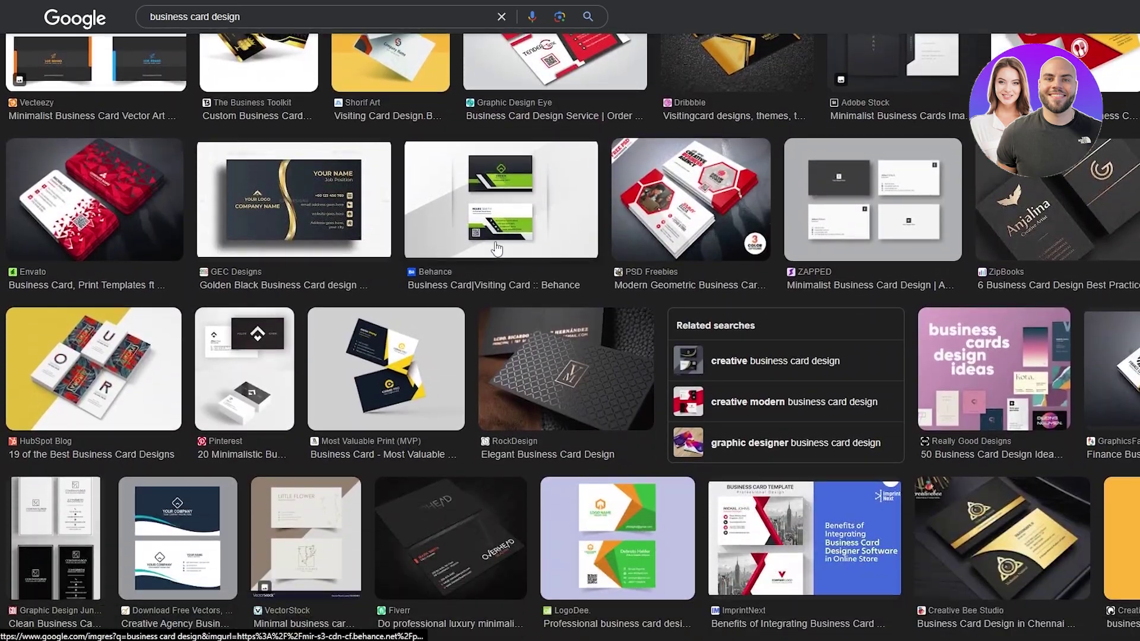
Step: Preview the VectorStock minimal card, a minimal print template and the Freepik minimalist template
click(279, 549)
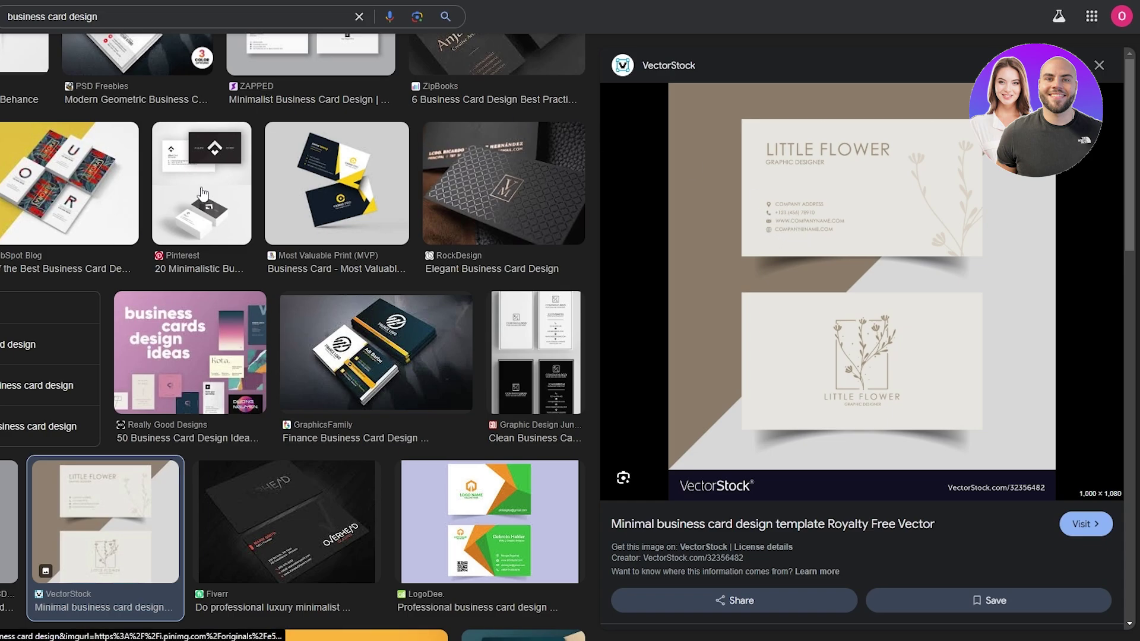
scroll(715, 343, down, 5)
scroll(483, 345, down, 5)
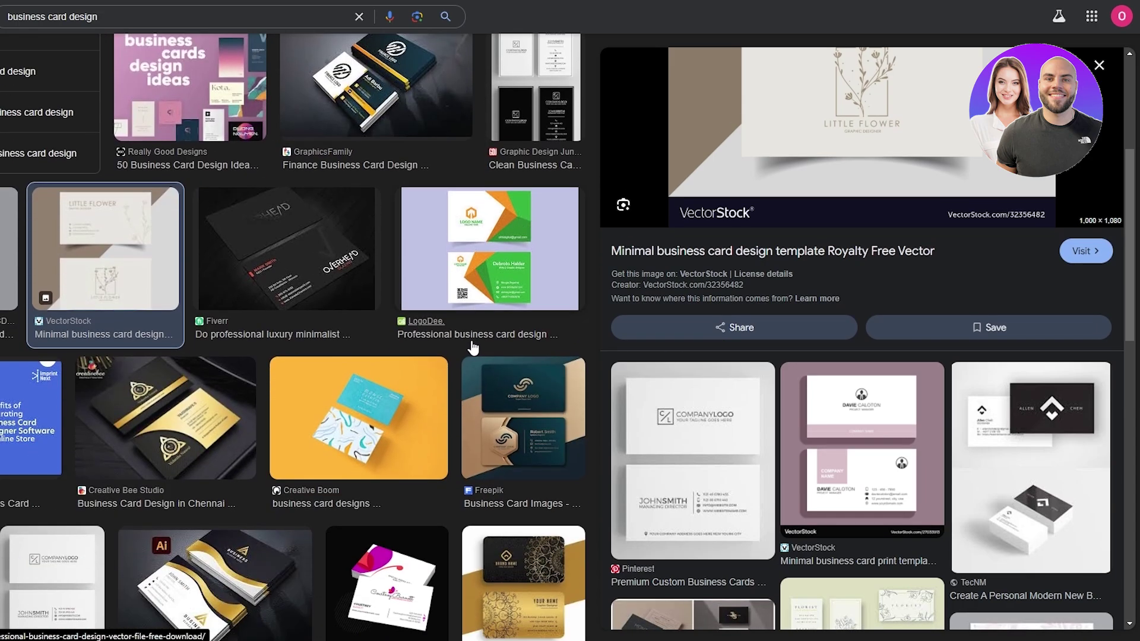
click(823, 505)
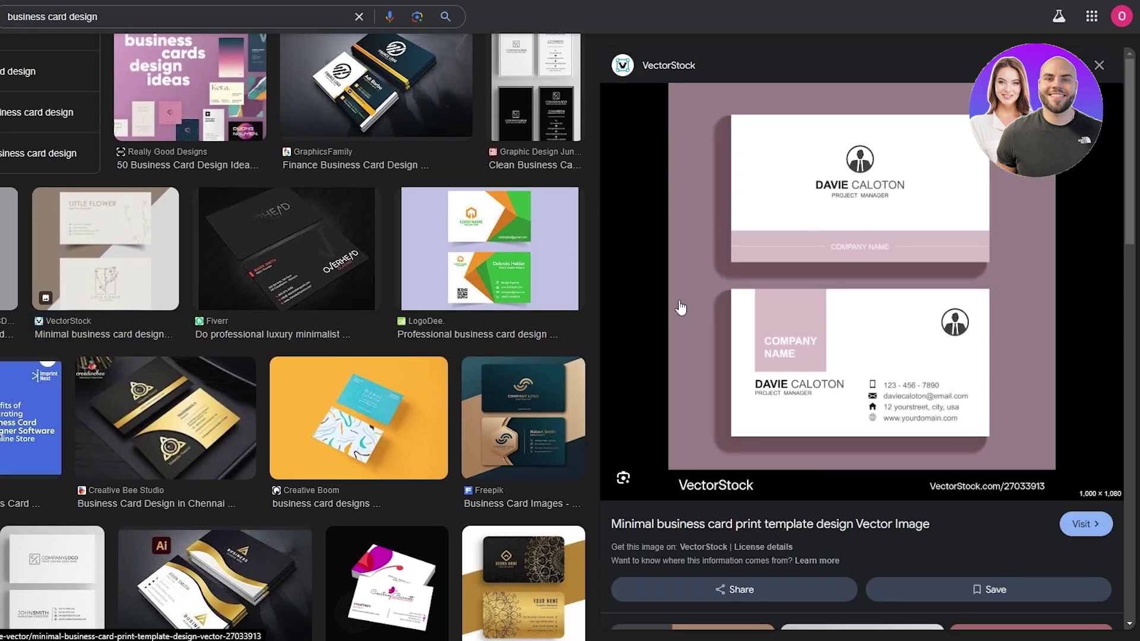
scroll(677, 308, down, 8)
click(698, 246)
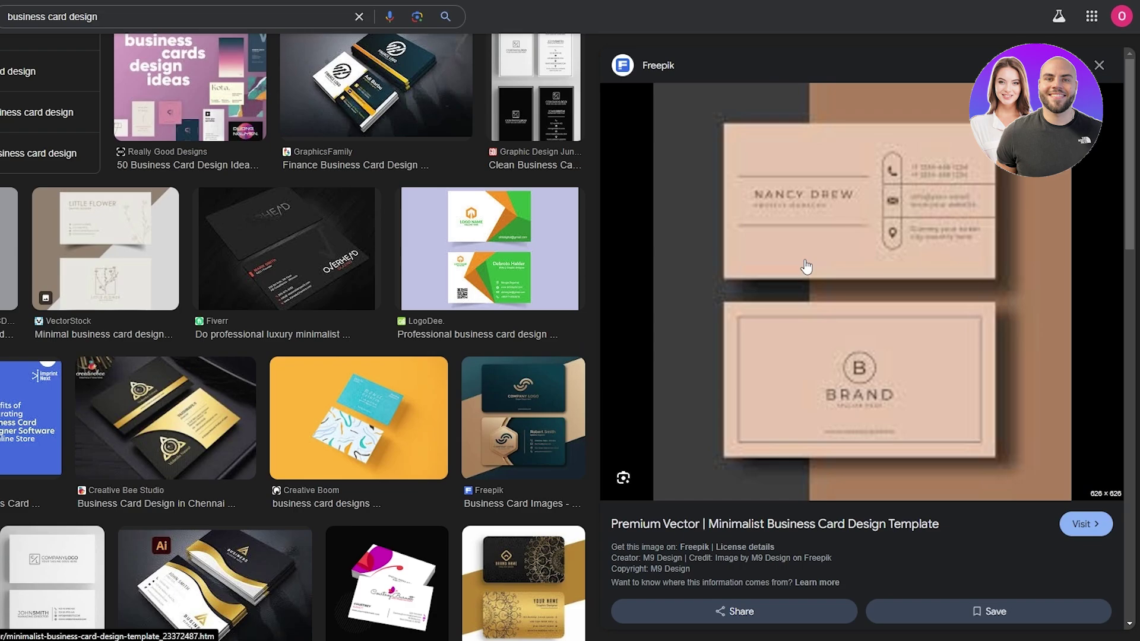
scroll(231, 374, down, 6)
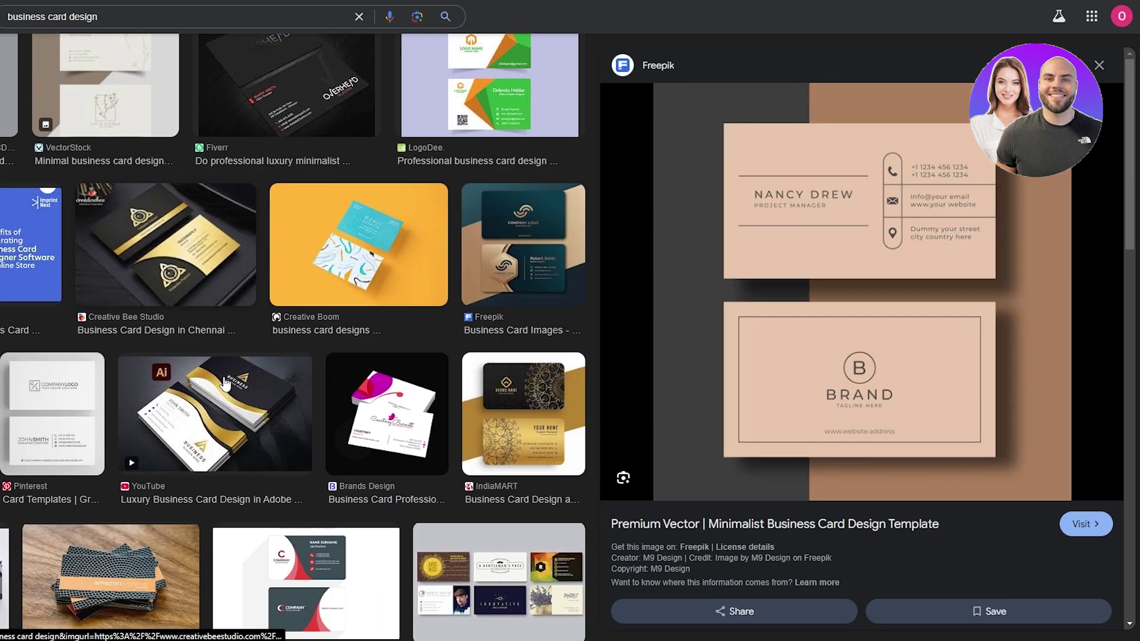
scroll(200, 367, down, 6)
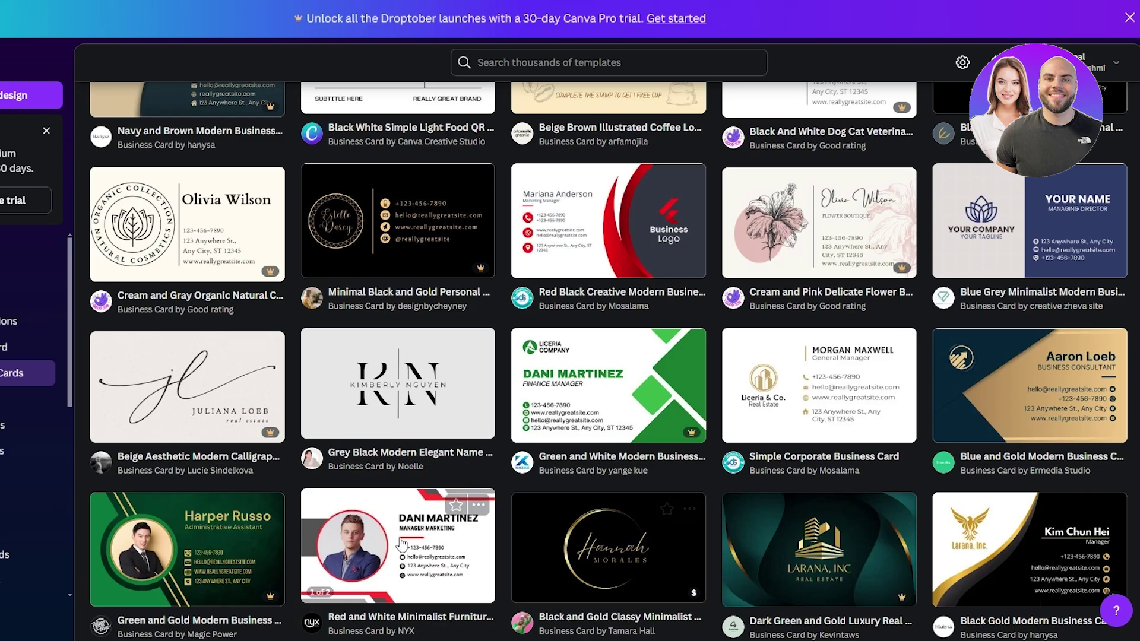
Step: Scroll the Canva business card template gallery back up to the top
scroll(398, 545, down, 5)
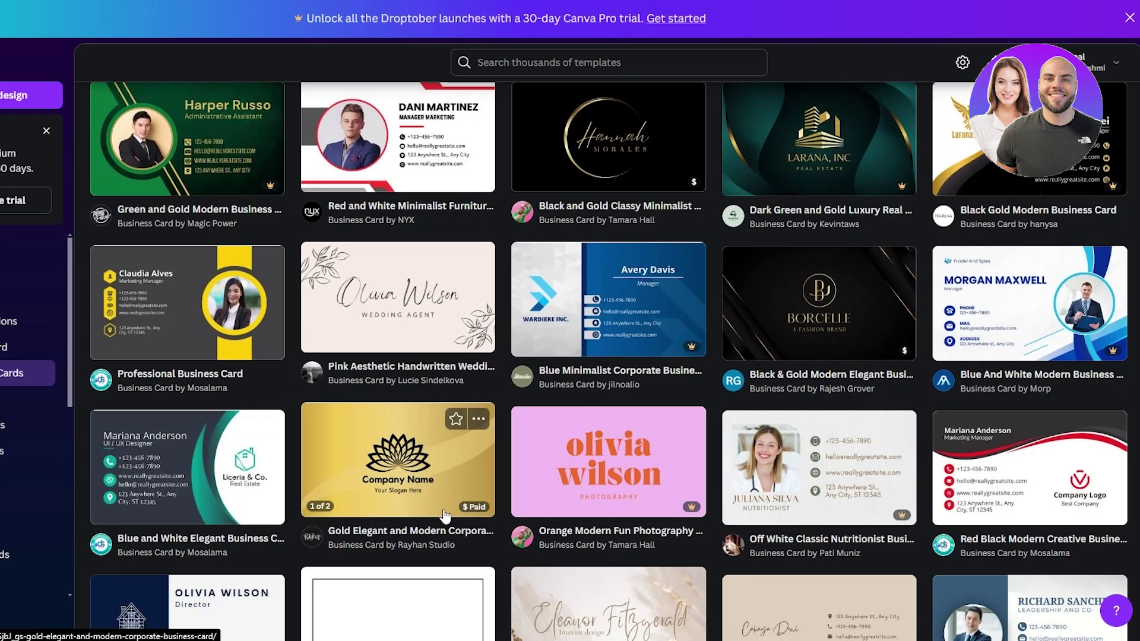
scroll(451, 397, up, 1)
scroll(450, 397, up, 15)
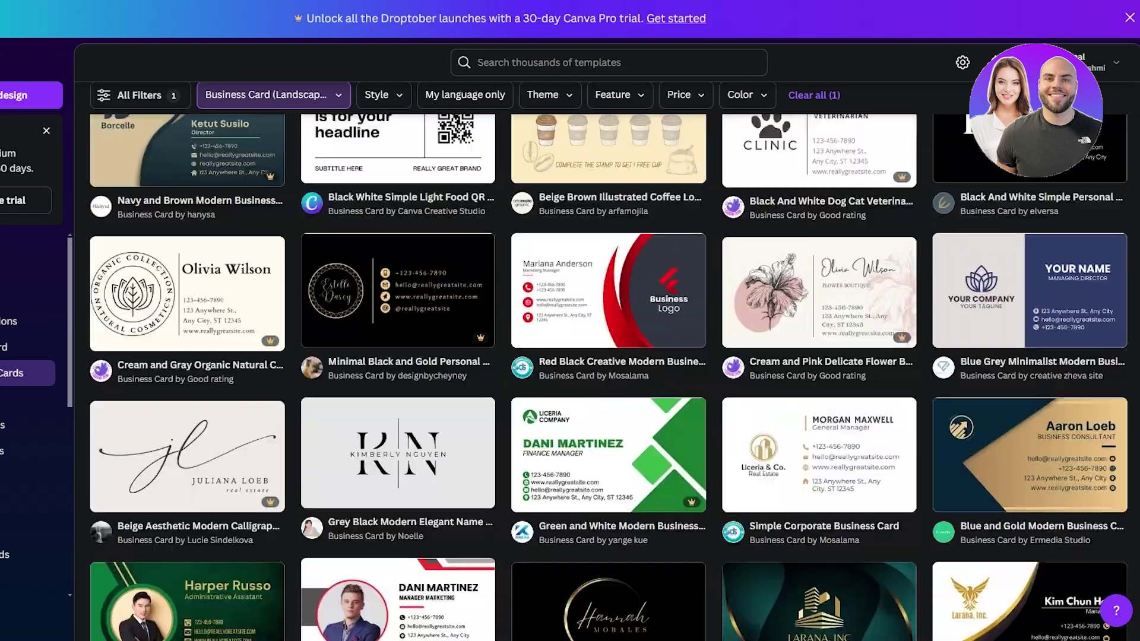
scroll(451, 397, up, 10)
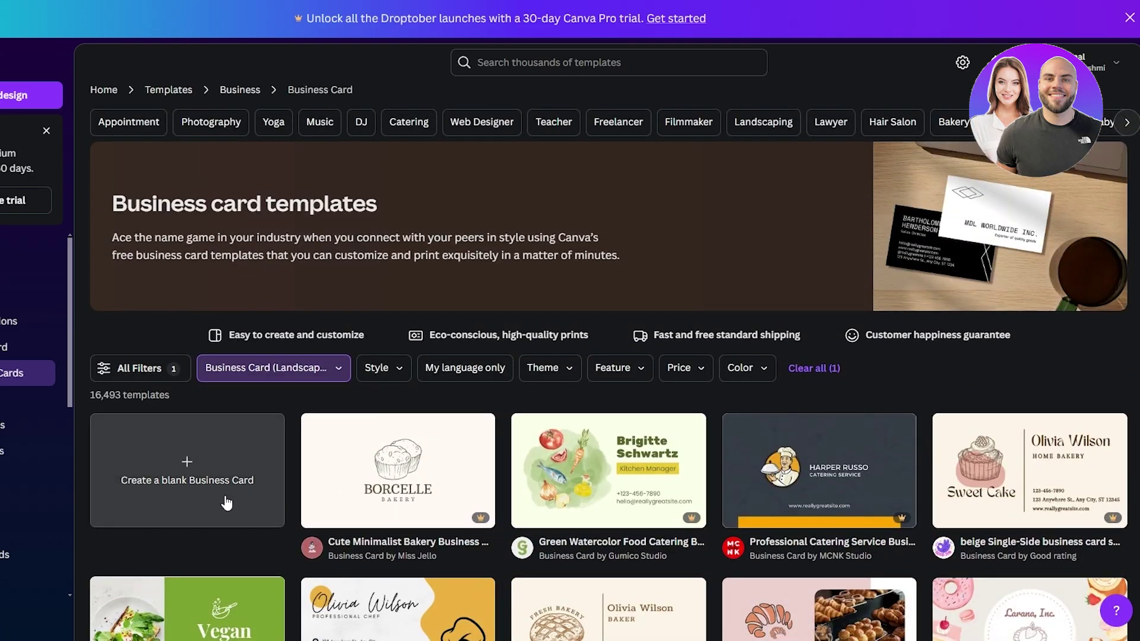
Step: Start a blank business card and try the Cute Minimalist Bakery template's second page
click(183, 480)
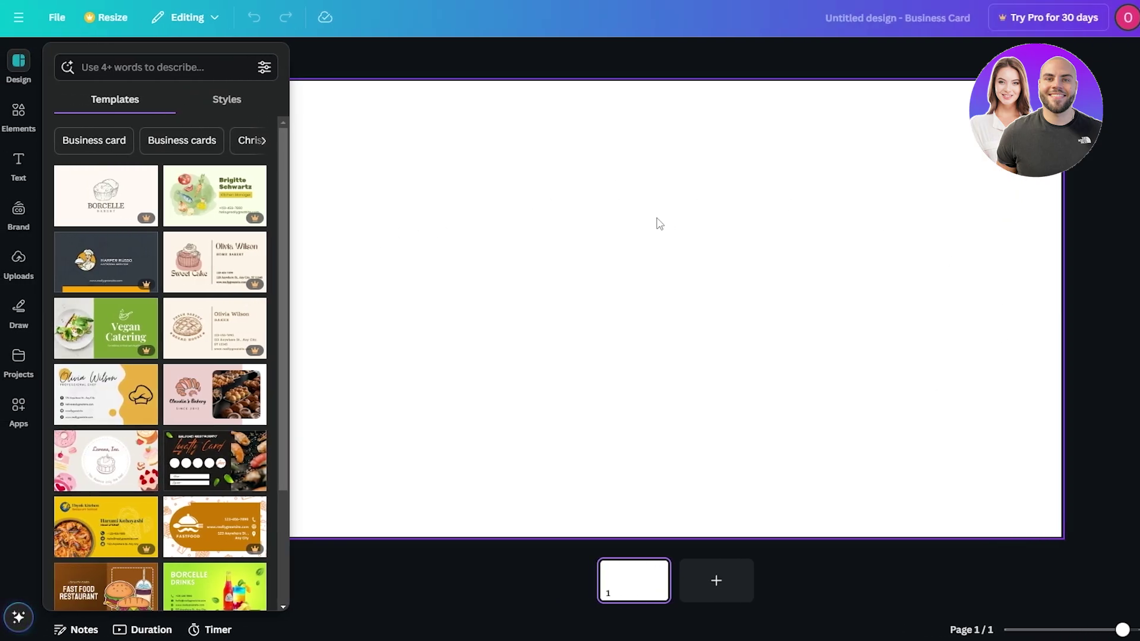
click(102, 194)
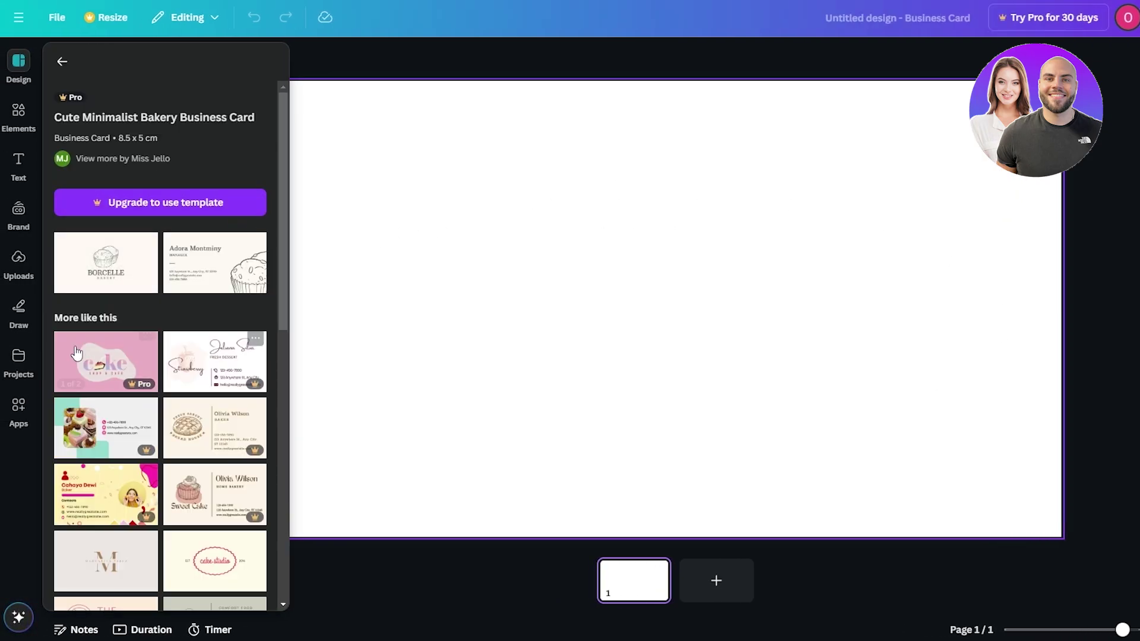
click(229, 269)
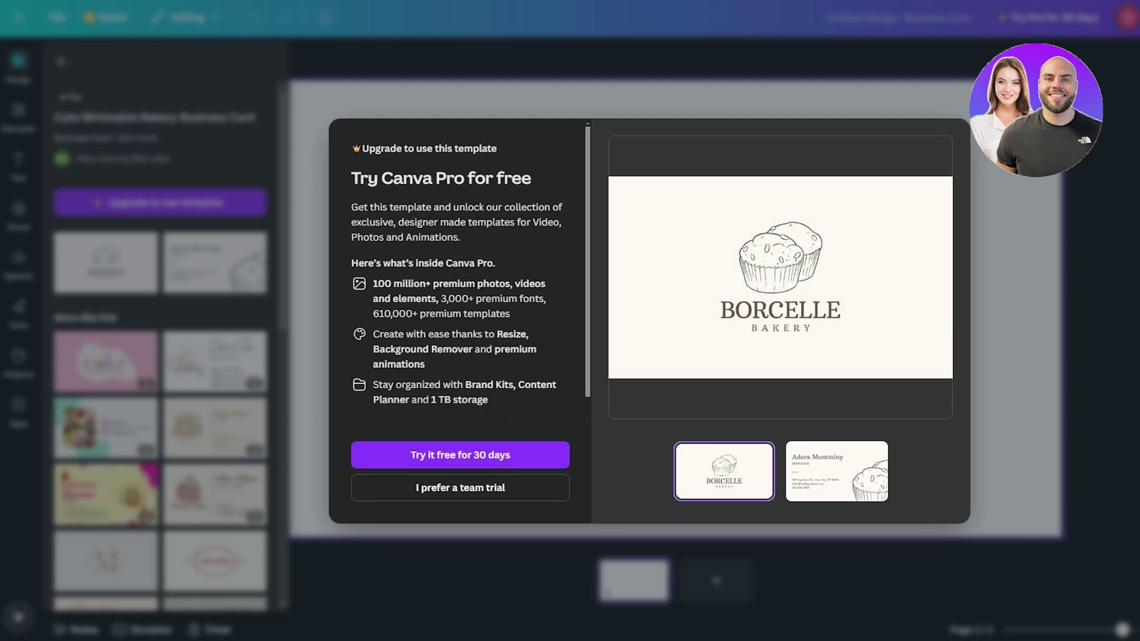
click(981, 128)
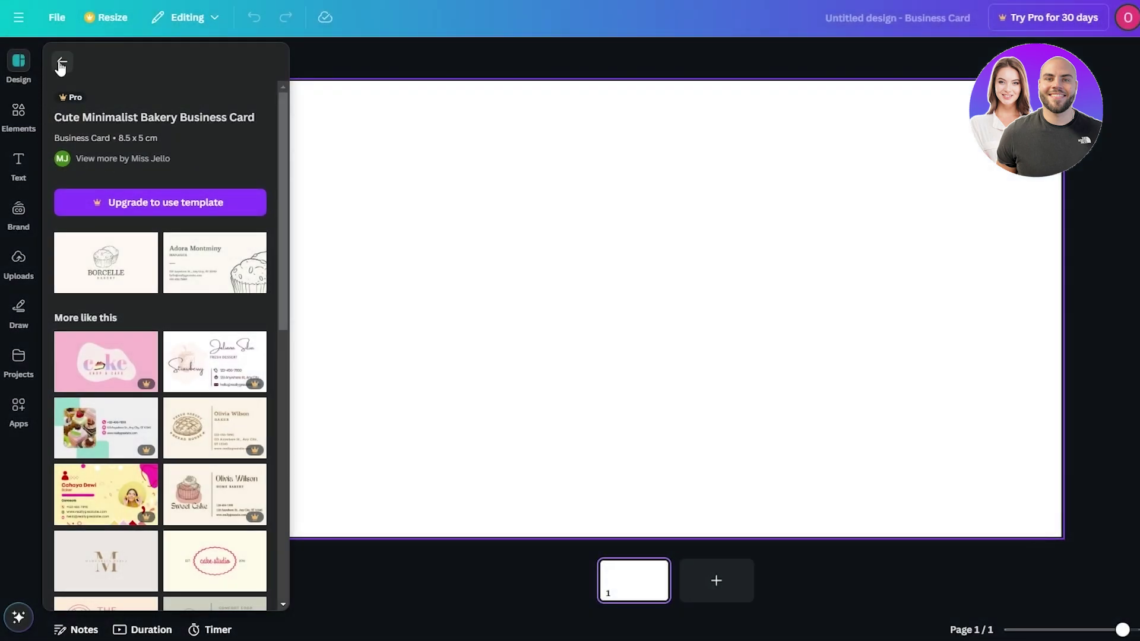
click(60, 63)
Step: Apply the pink Larana cake template, then undo it and return to the template list
scroll(179, 297, down, 5)
click(116, 335)
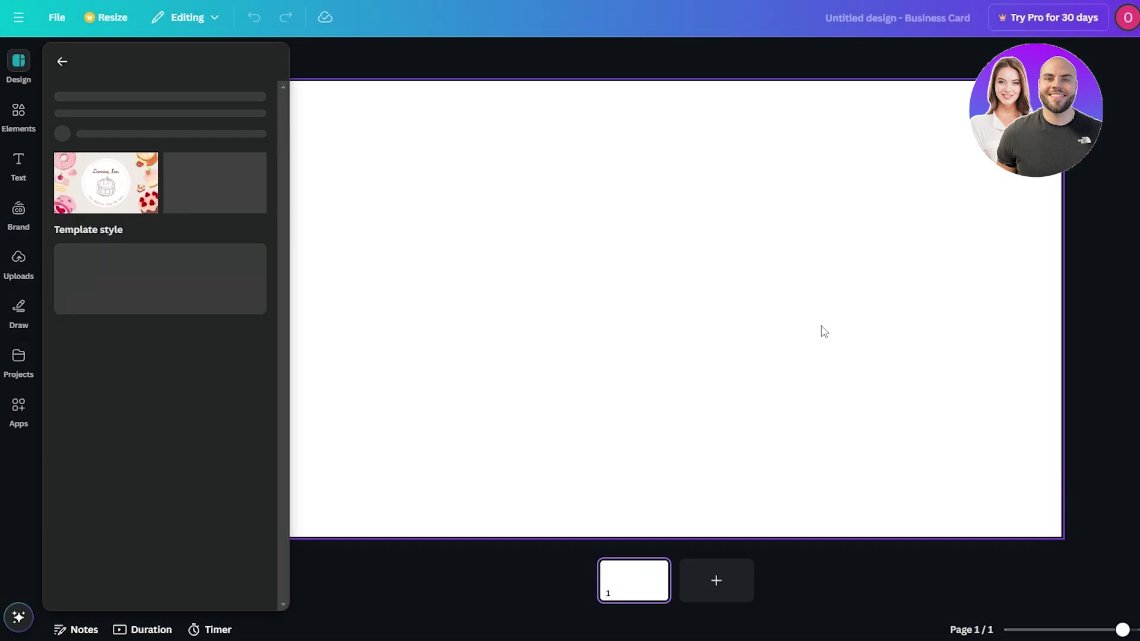
click(109, 249)
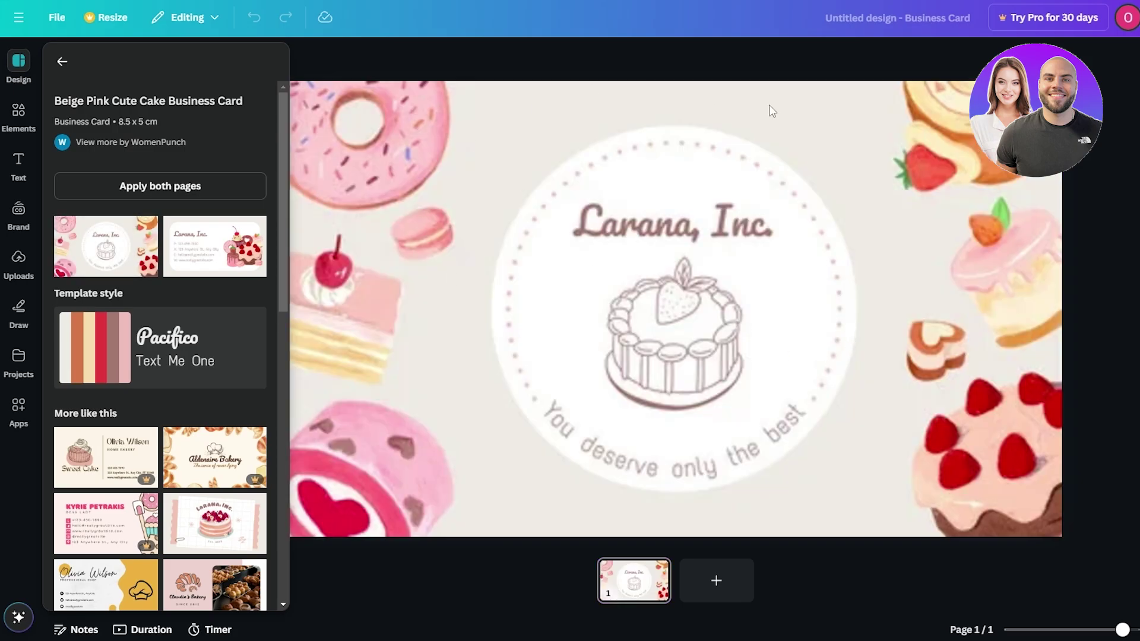
click(859, 453)
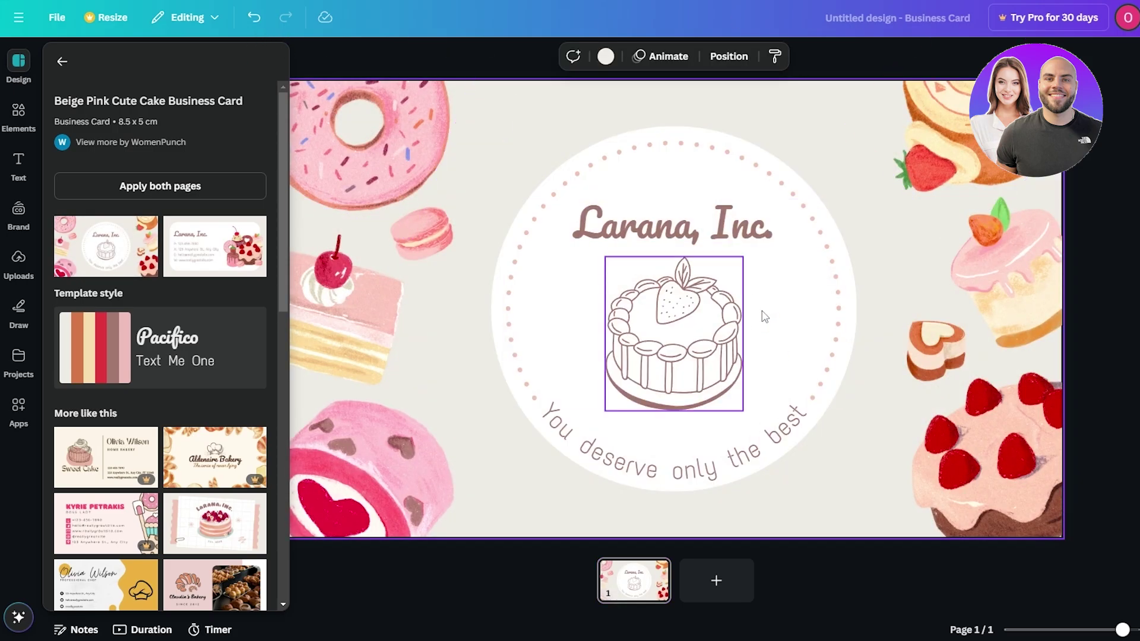
key(ctrl+z)
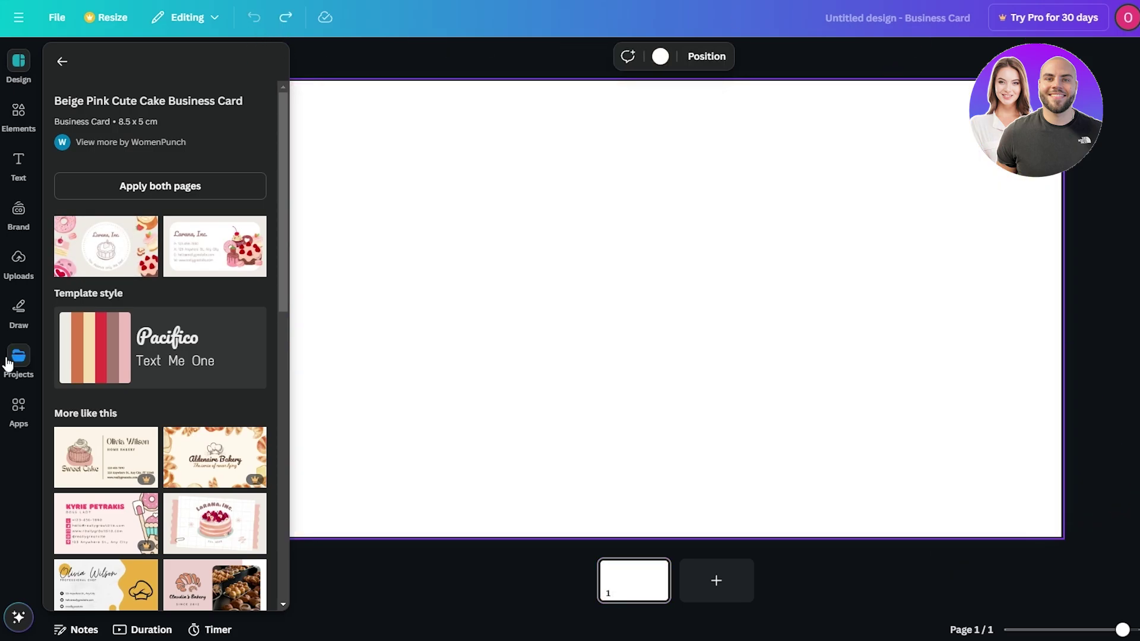
scroll(54, 254, down, 3)
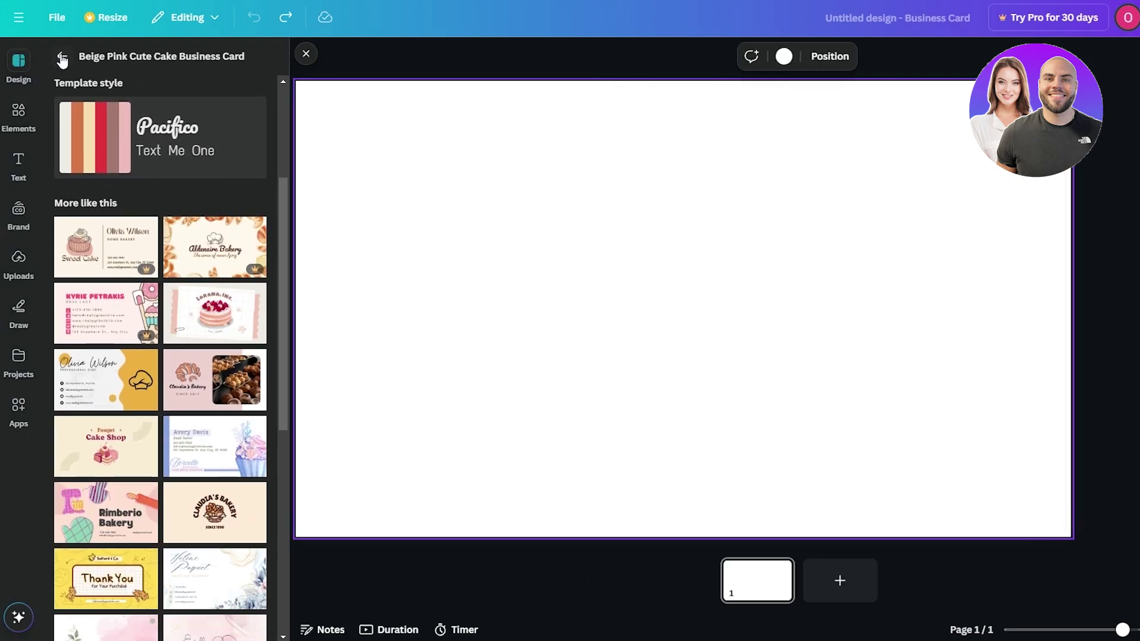
click(61, 60)
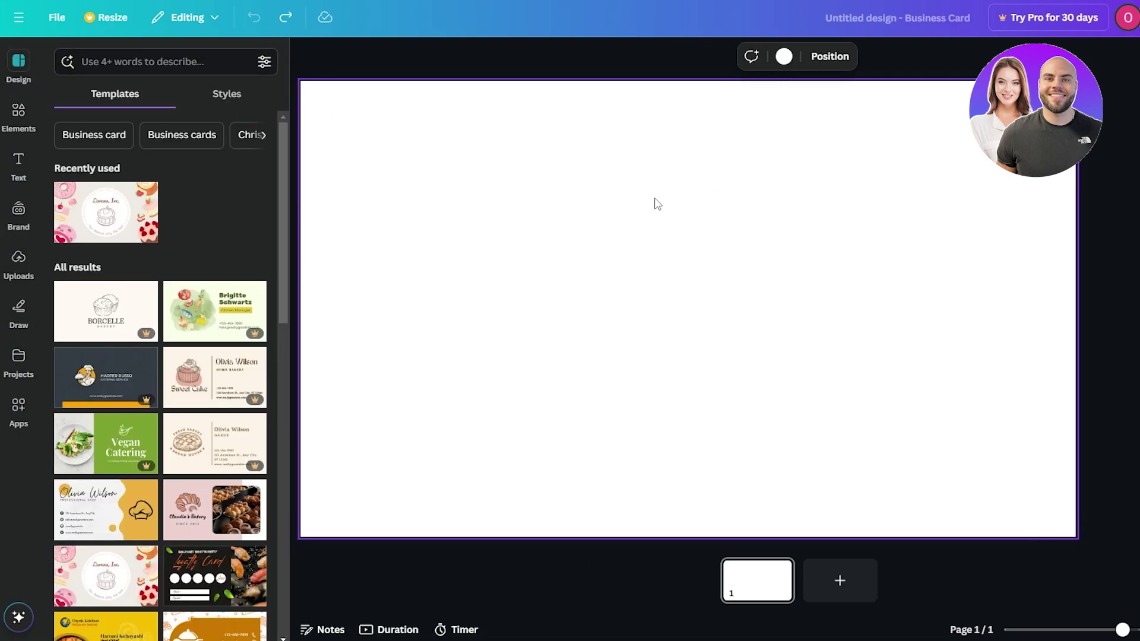
Step: Add a second blank page to the card and select page 2
click(838, 583)
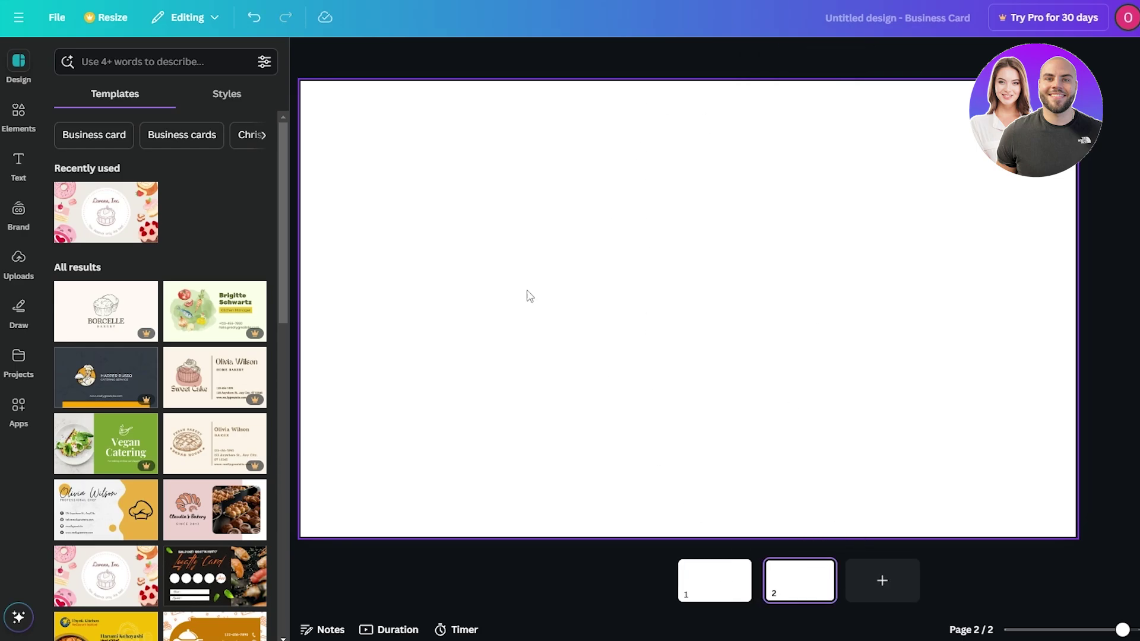
click(710, 583)
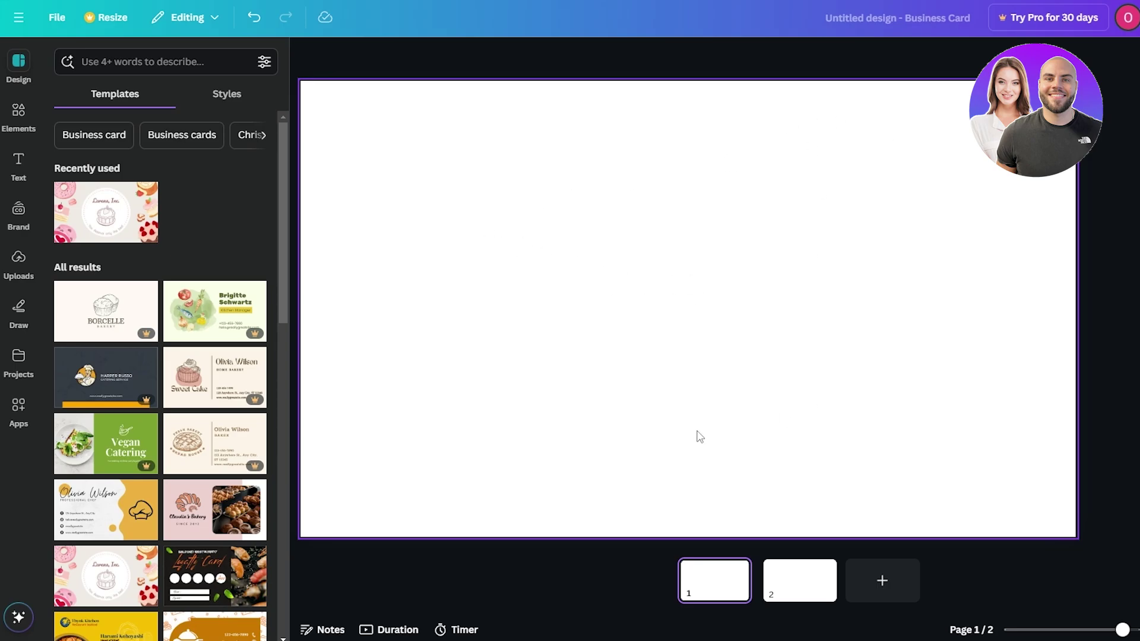
right_click(826, 579)
click(749, 362)
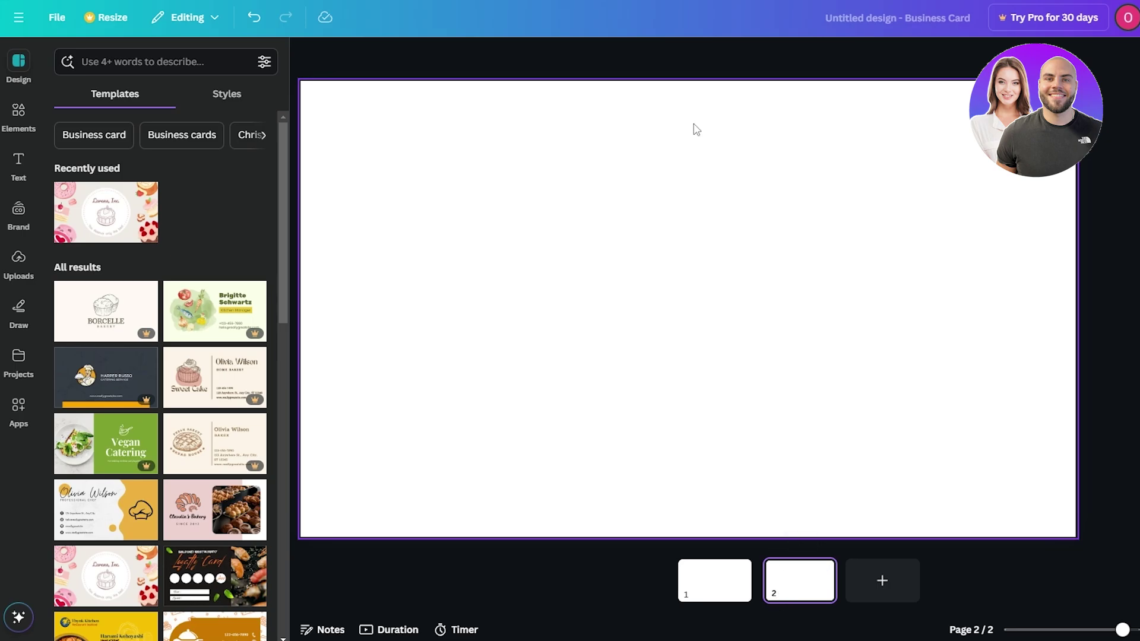
Step: Clear the recent template searches and search templates for 'house'
click(93, 62)
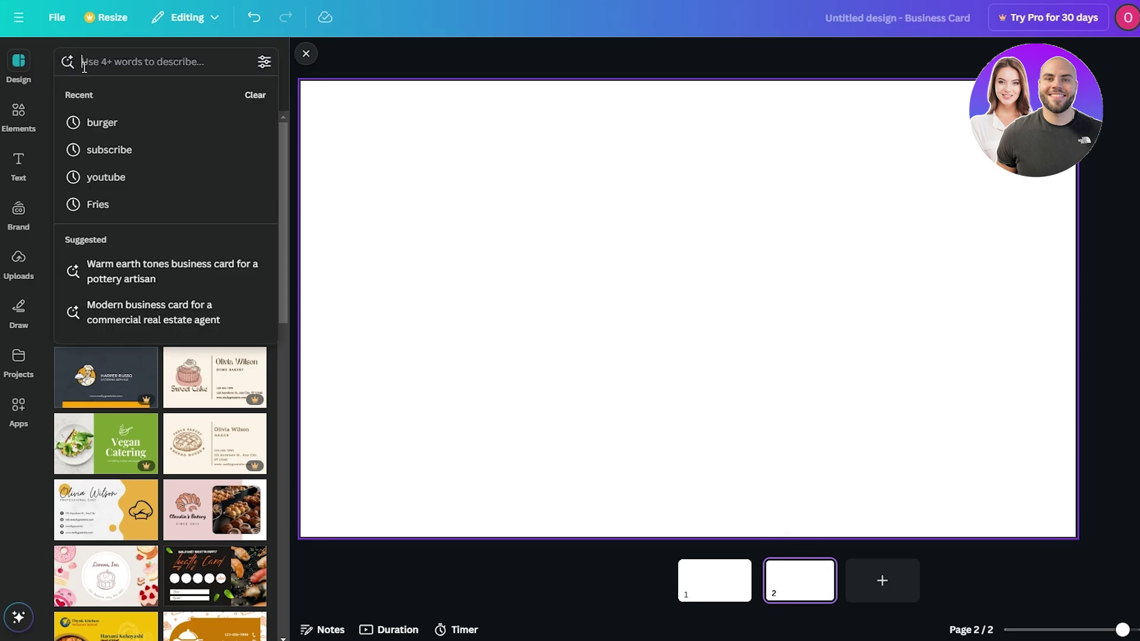
click(256, 97)
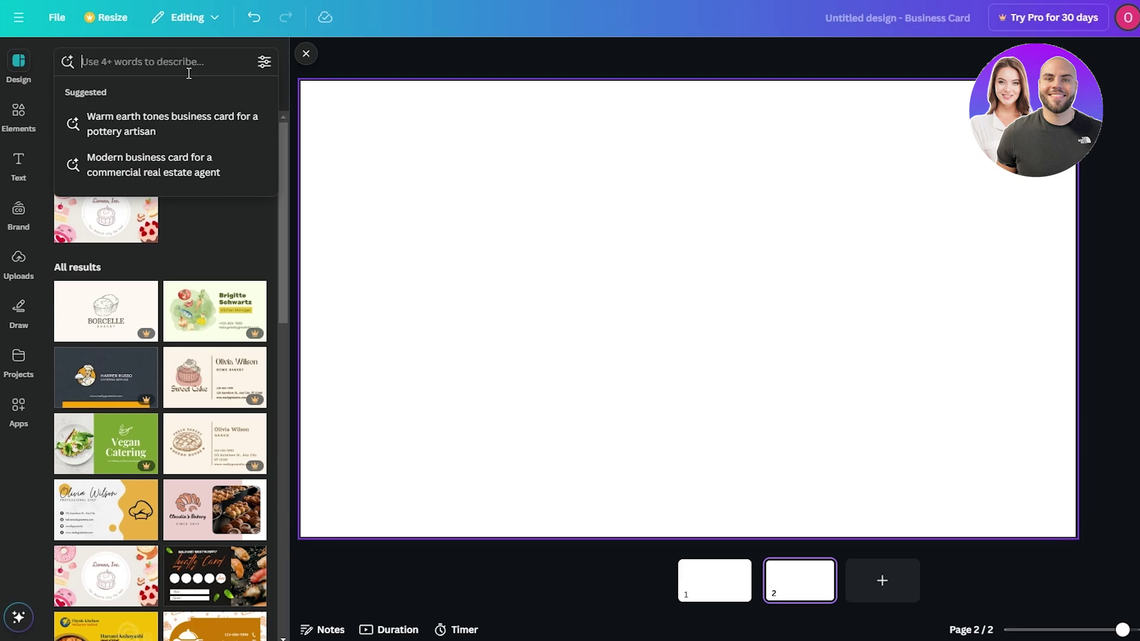
text(house)
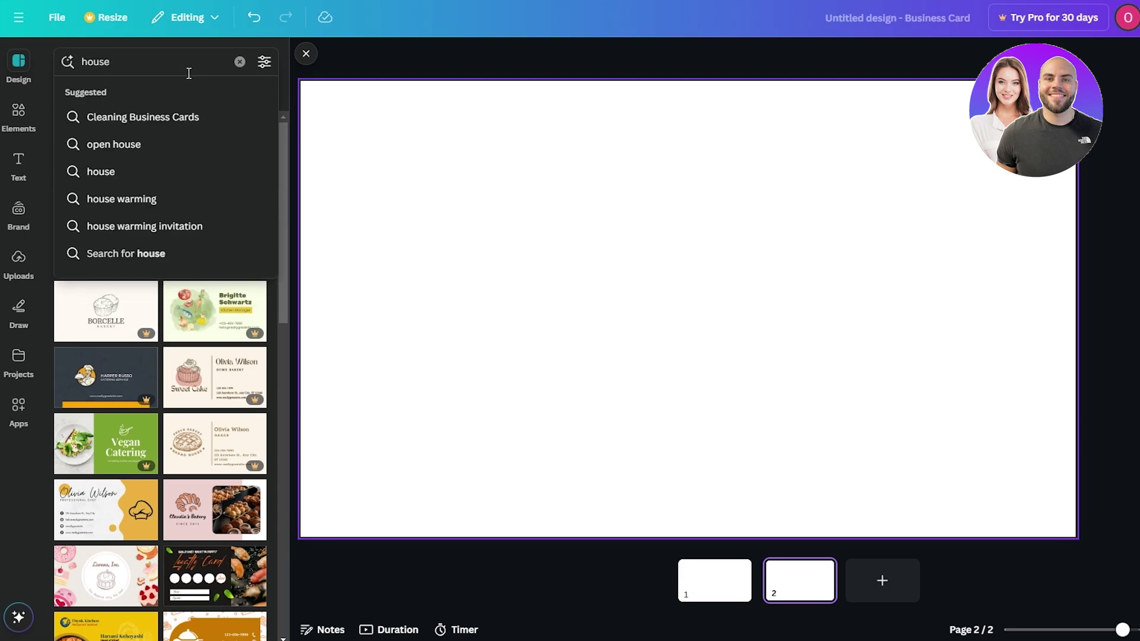
key(Return)
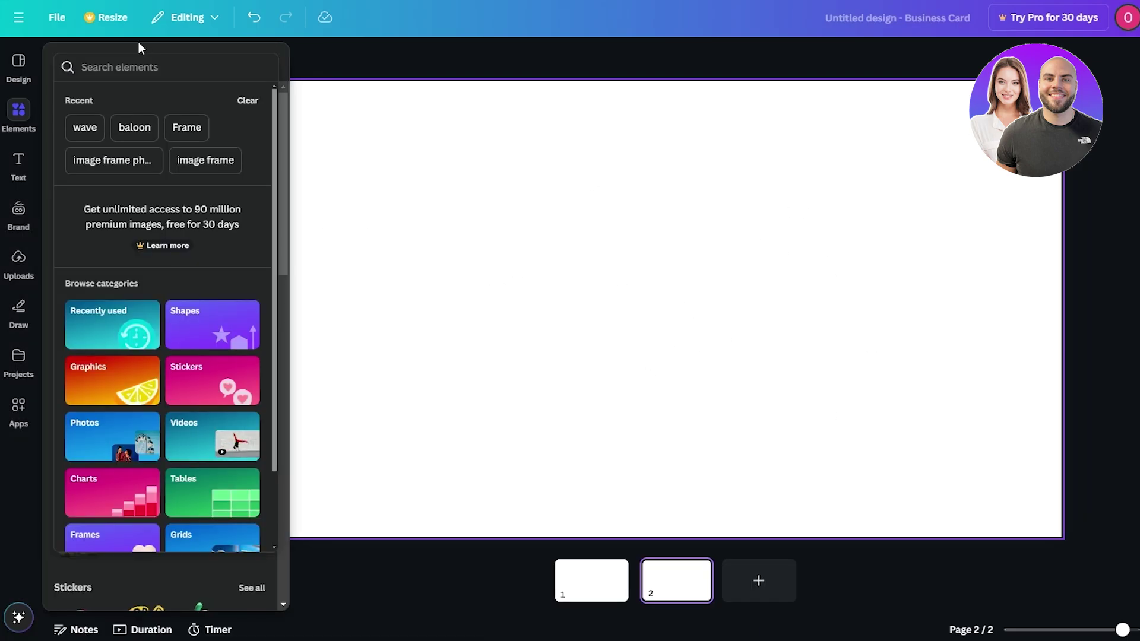
Step: Search elements for 'house' and place the black house icon on page 2
text(house)
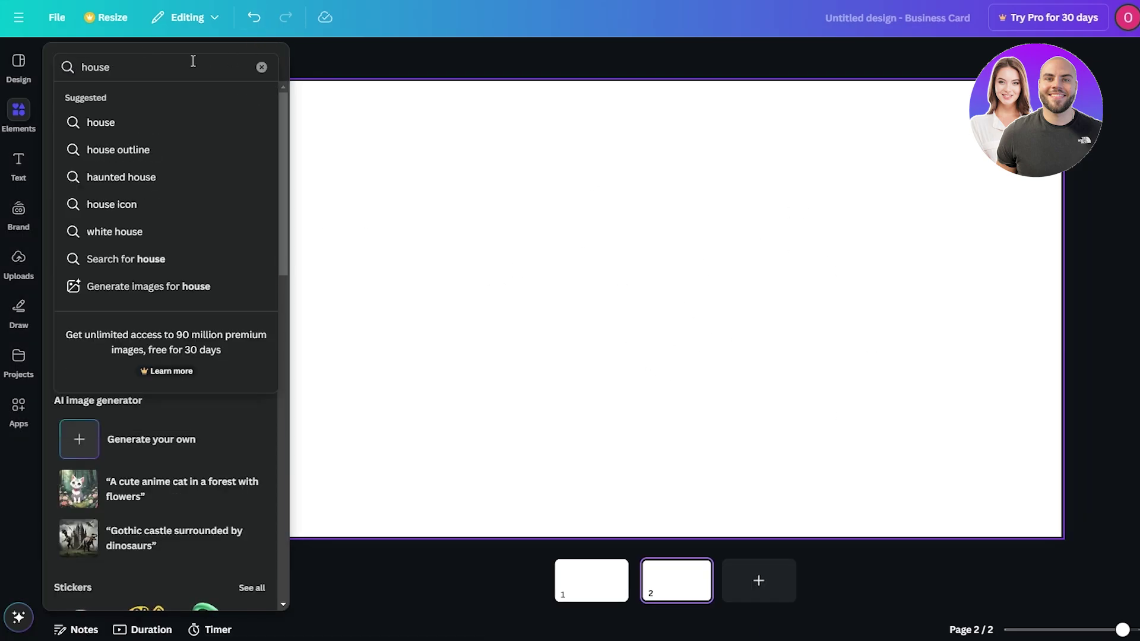
key(Return)
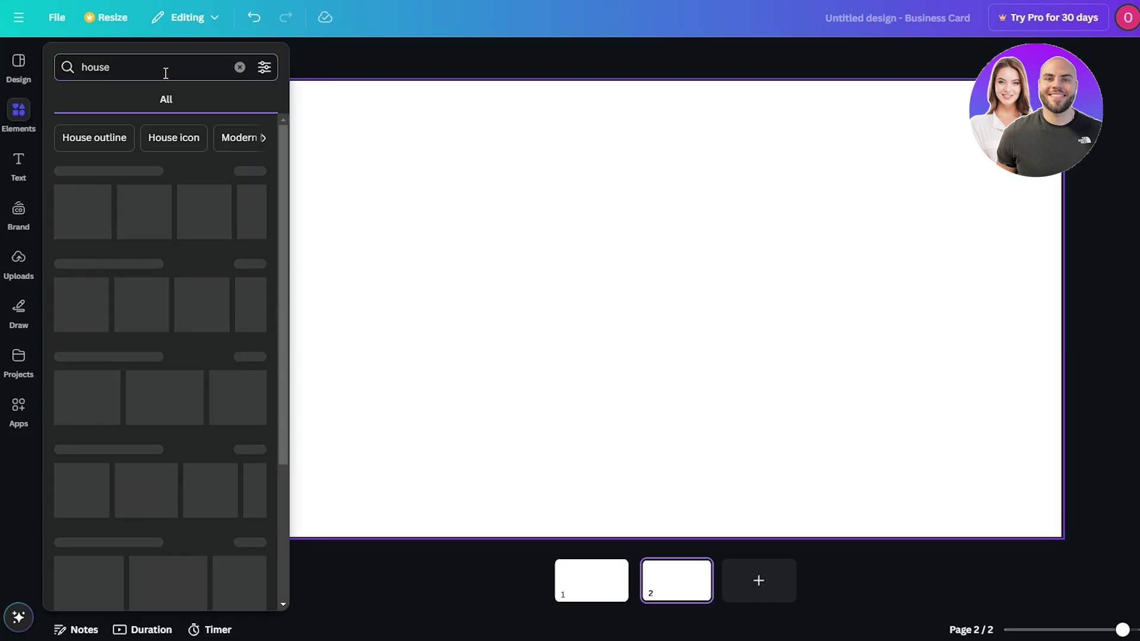
scroll(213, 378, down, 1)
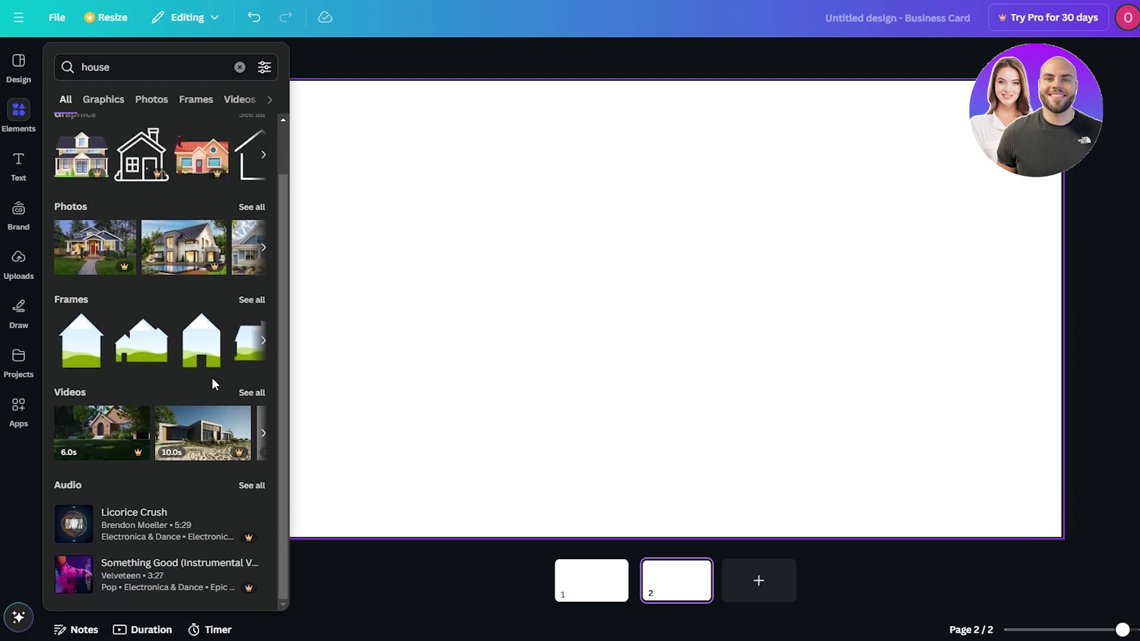
scroll(109, 394, up, 1)
click(251, 171)
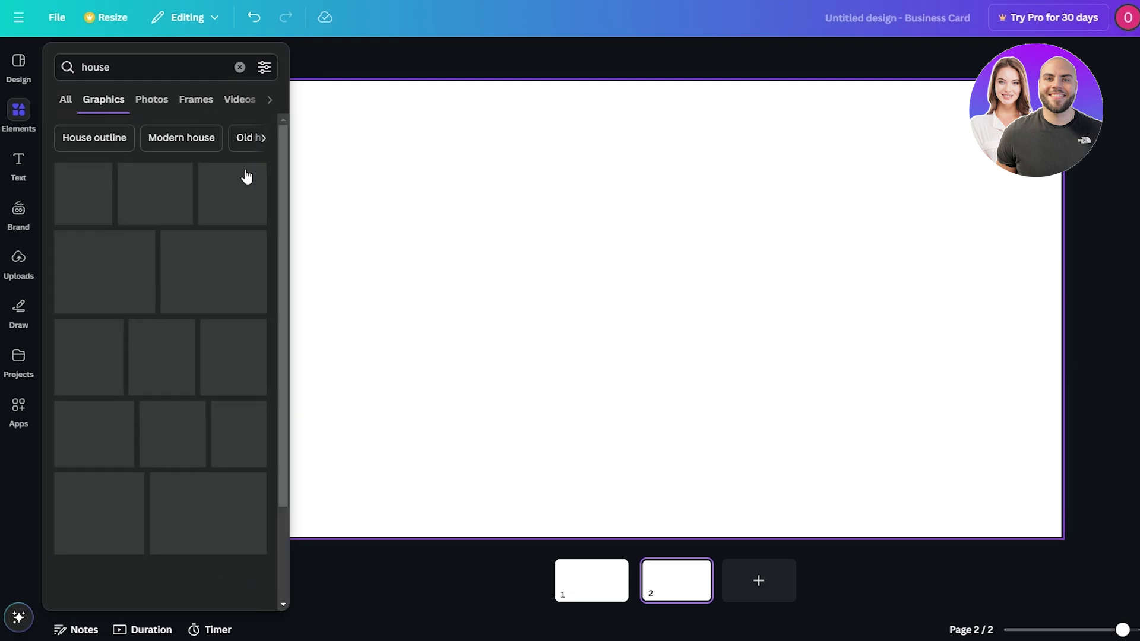
scroll(144, 295, down, 5)
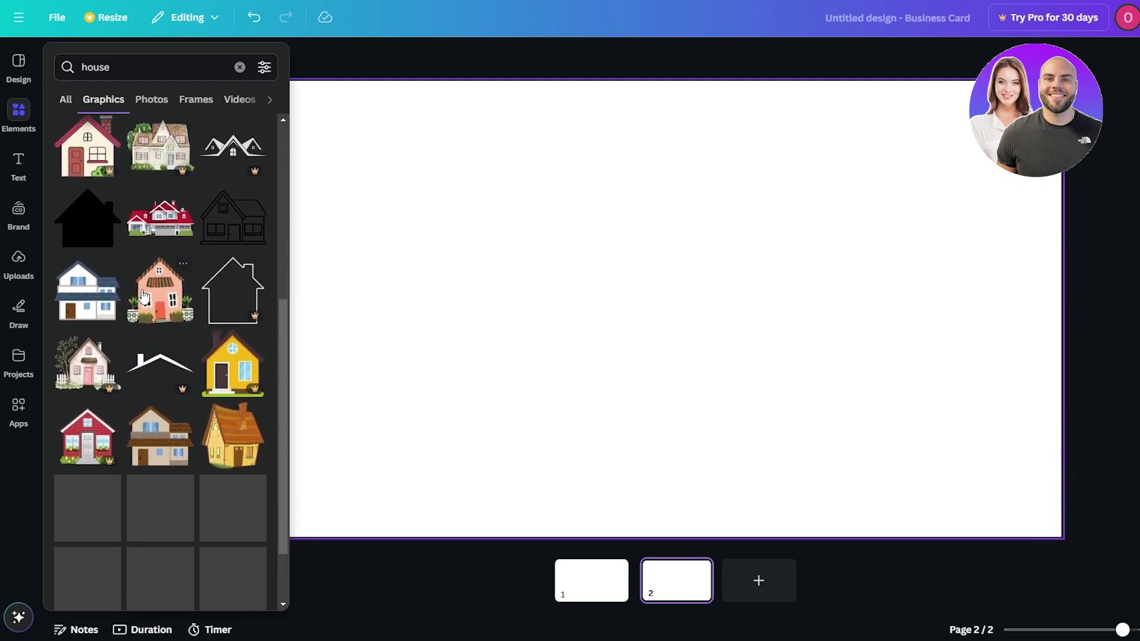
scroll(143, 295, down, 3)
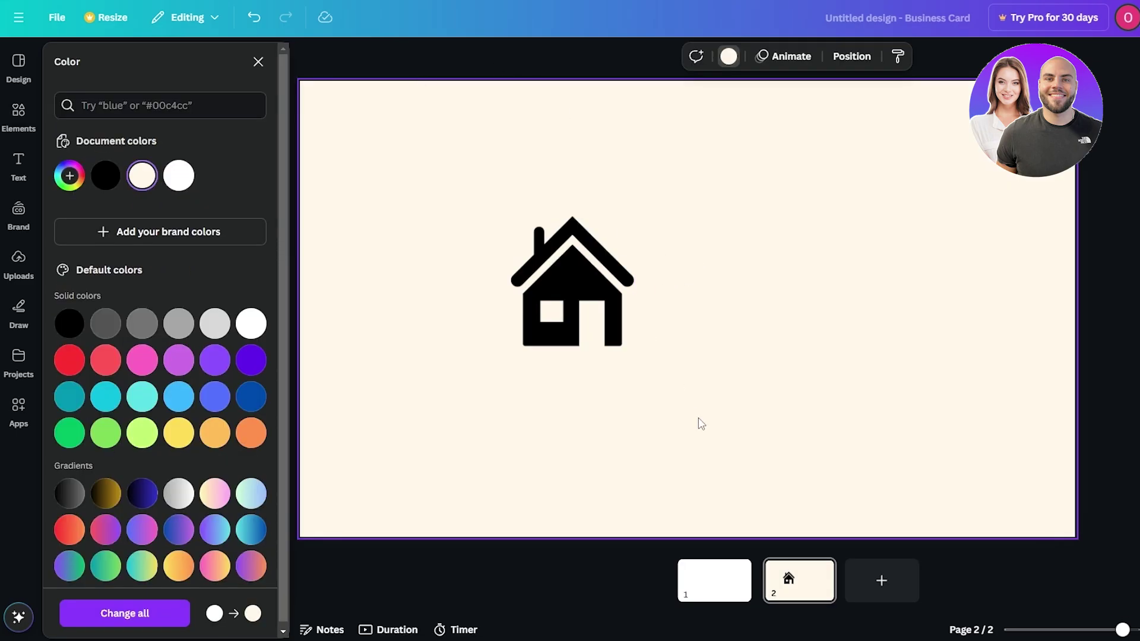
click(562, 311)
Step: Give the page background a custom slightly deeper cream, #FFF5E5
click(794, 199)
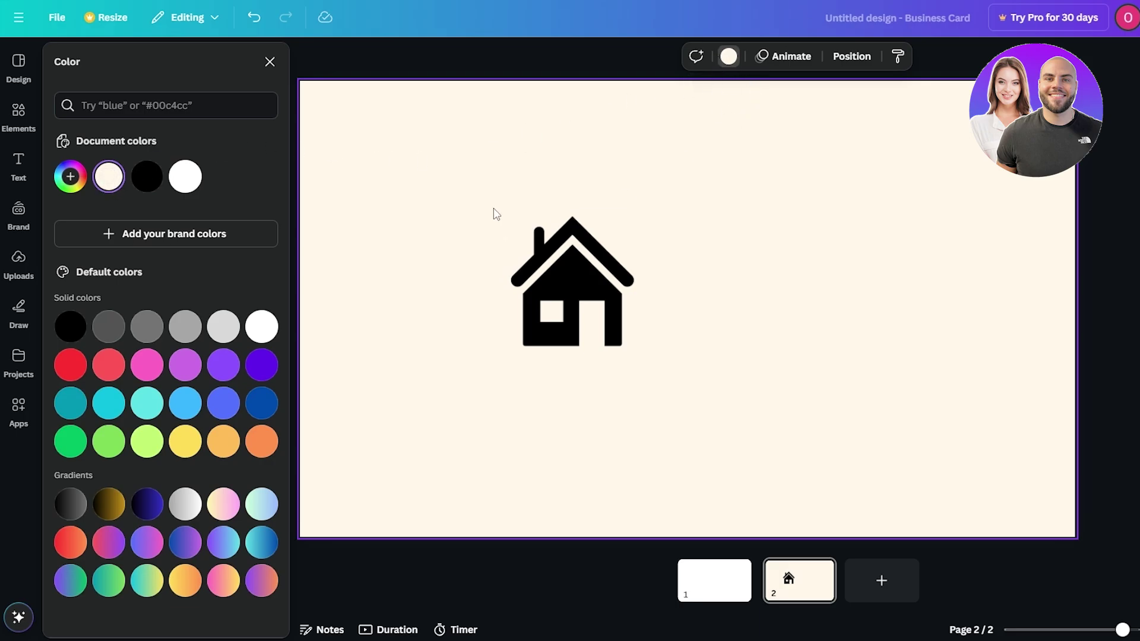
click(728, 55)
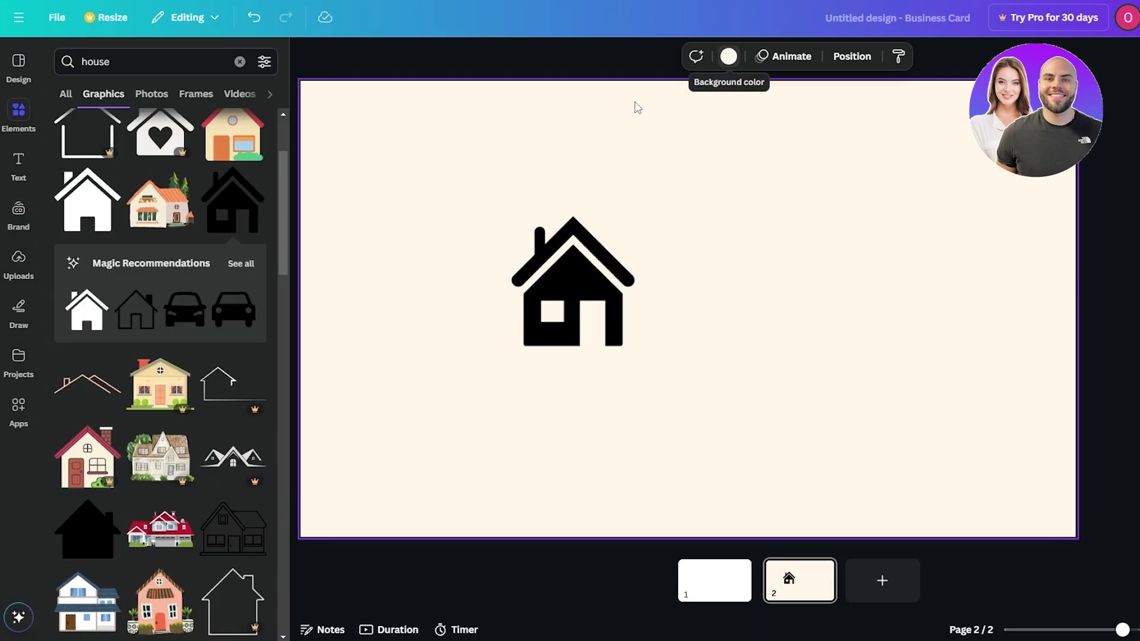
click(728, 56)
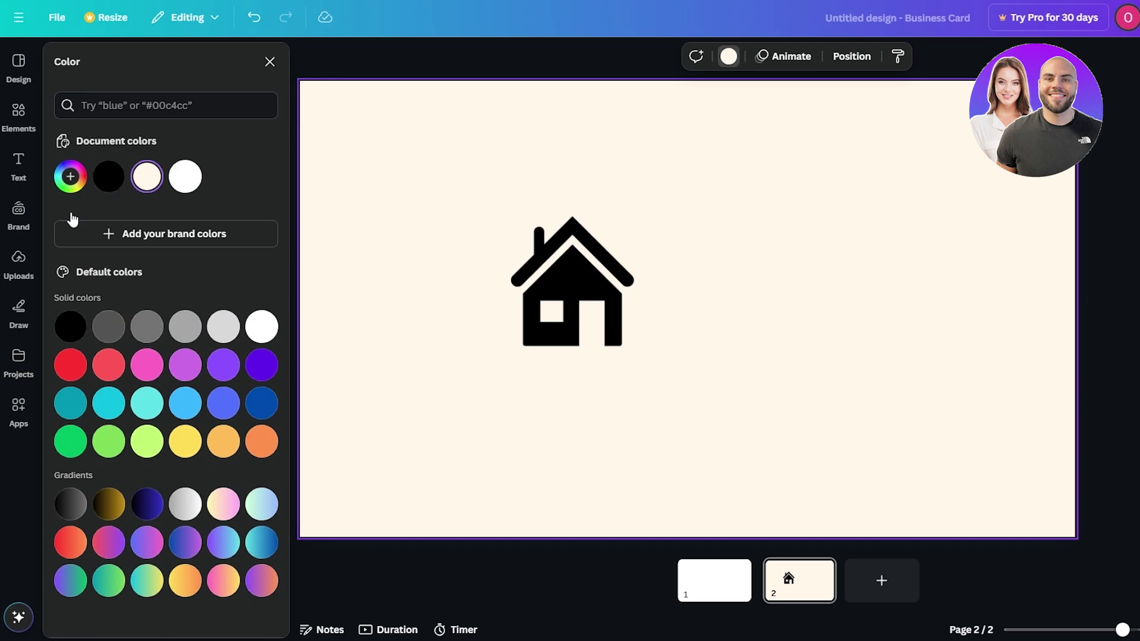
click(73, 177)
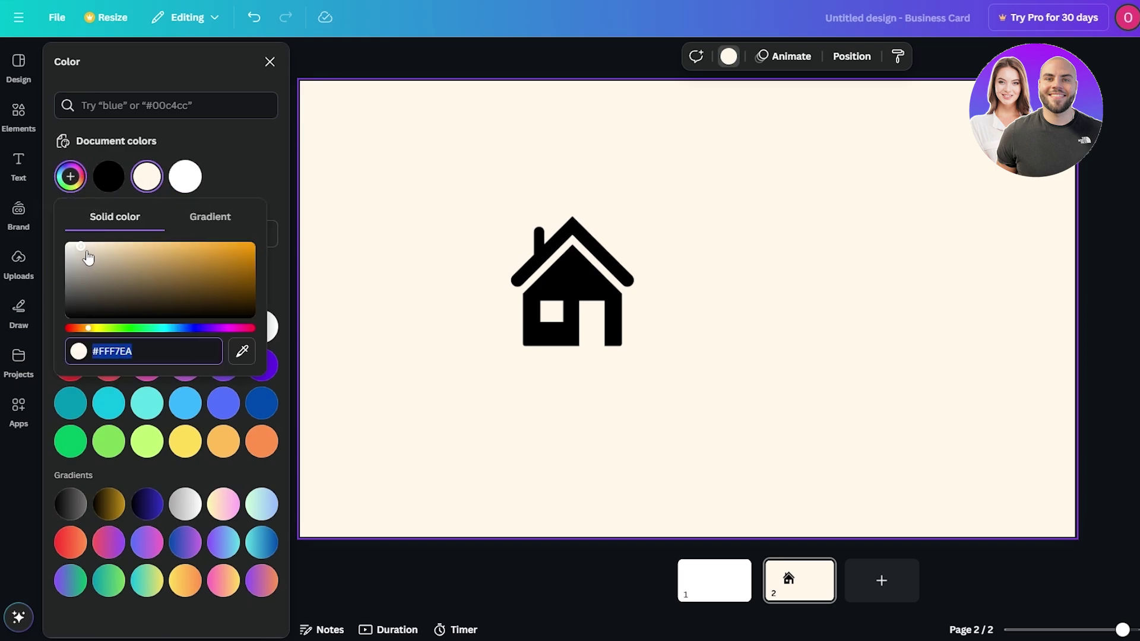
drag(88, 257, 82, 225)
click(265, 159)
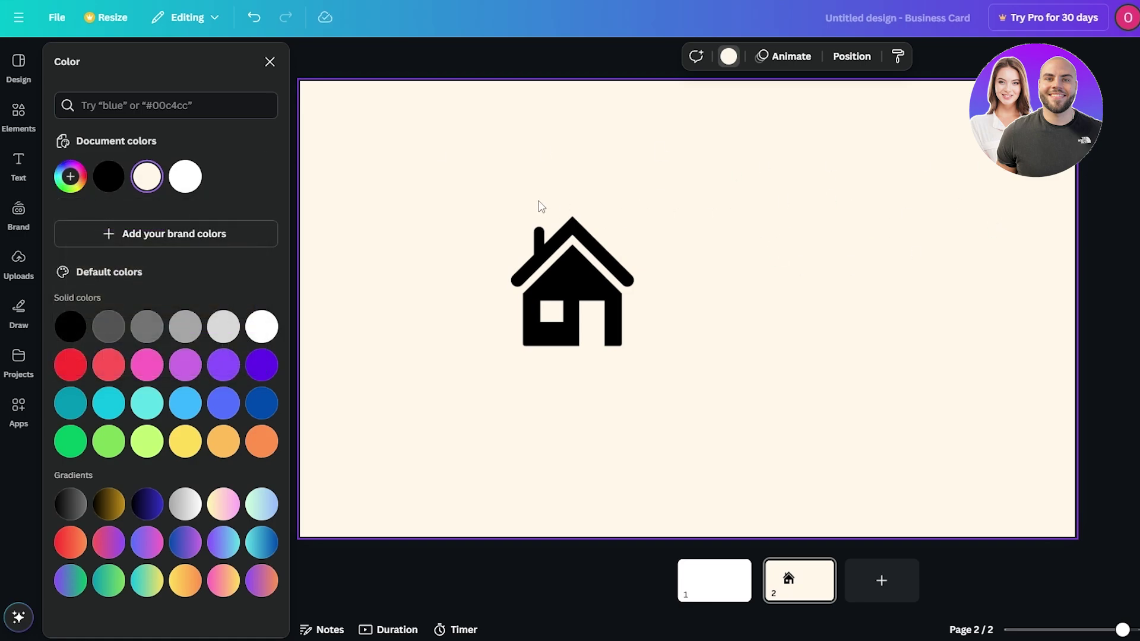
click(580, 313)
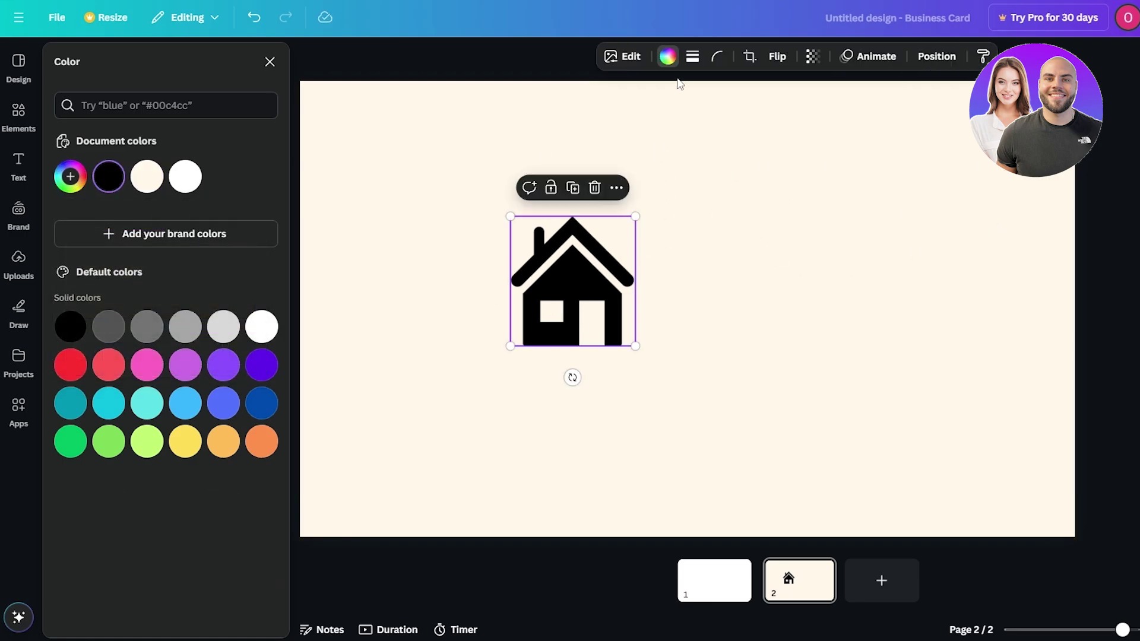
Step: Recolour the house icon from dark blue to a custom slate grey-blue
click(669, 55)
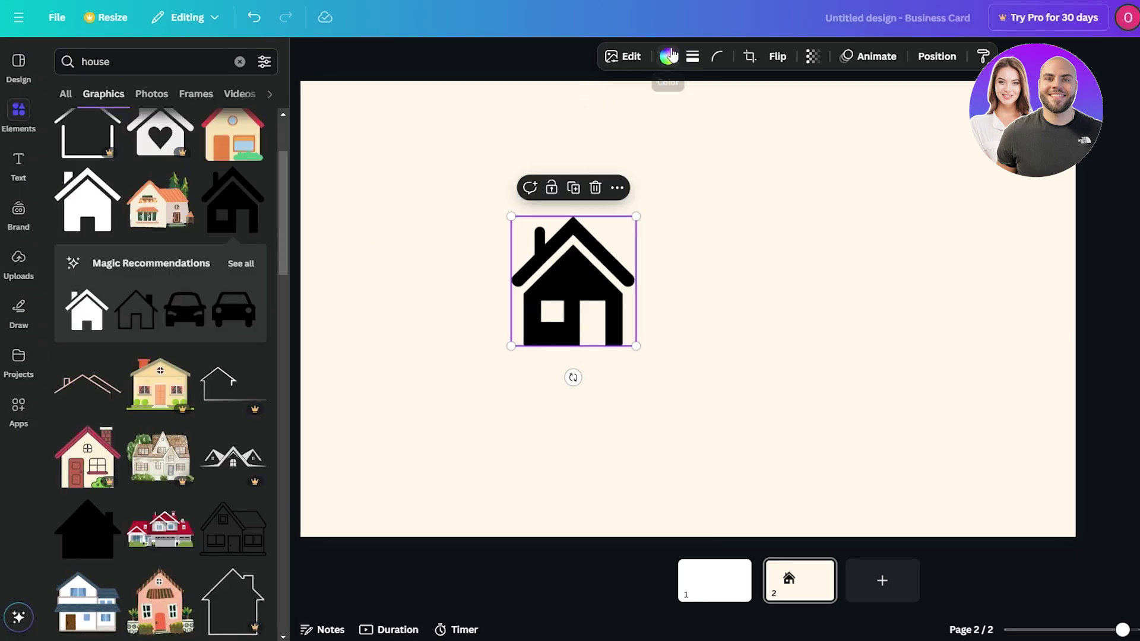
click(669, 56)
click(262, 403)
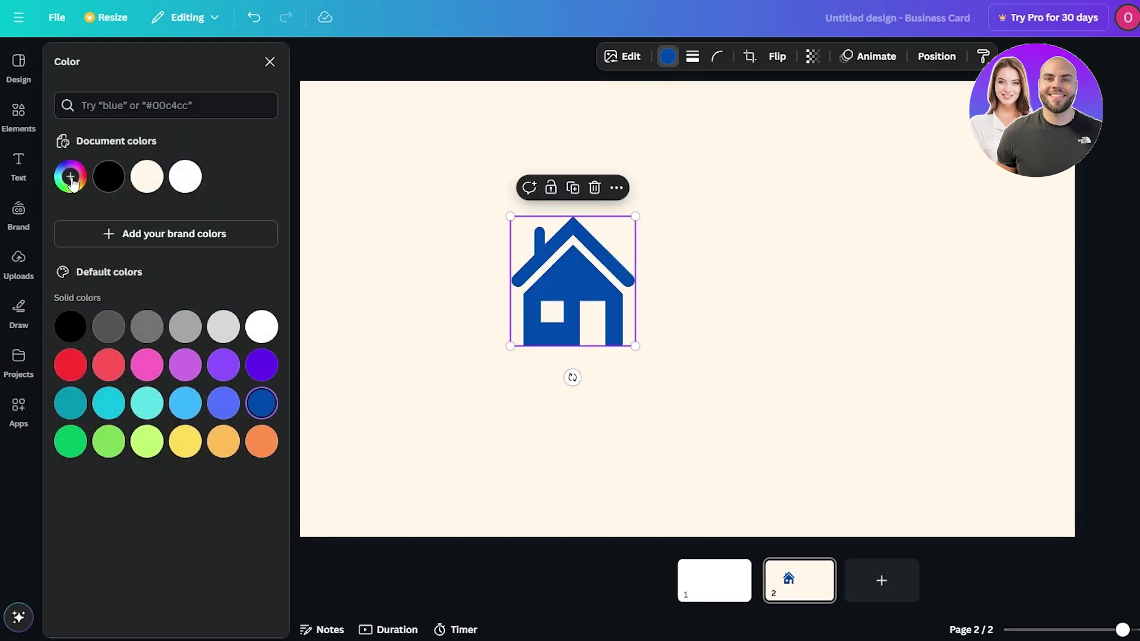
click(71, 179)
mouse_move(122, 213)
mouse_down()
mouse_move(135, 196)
mouse_move(121, 250)
mouse_move(145, 247)
mouse_move(119, 262)
mouse_move(115, 250)
mouse_move(130, 241)
mouse_move(112, 257)
mouse_move(146, 249)
mouse_up()
click(702, 257)
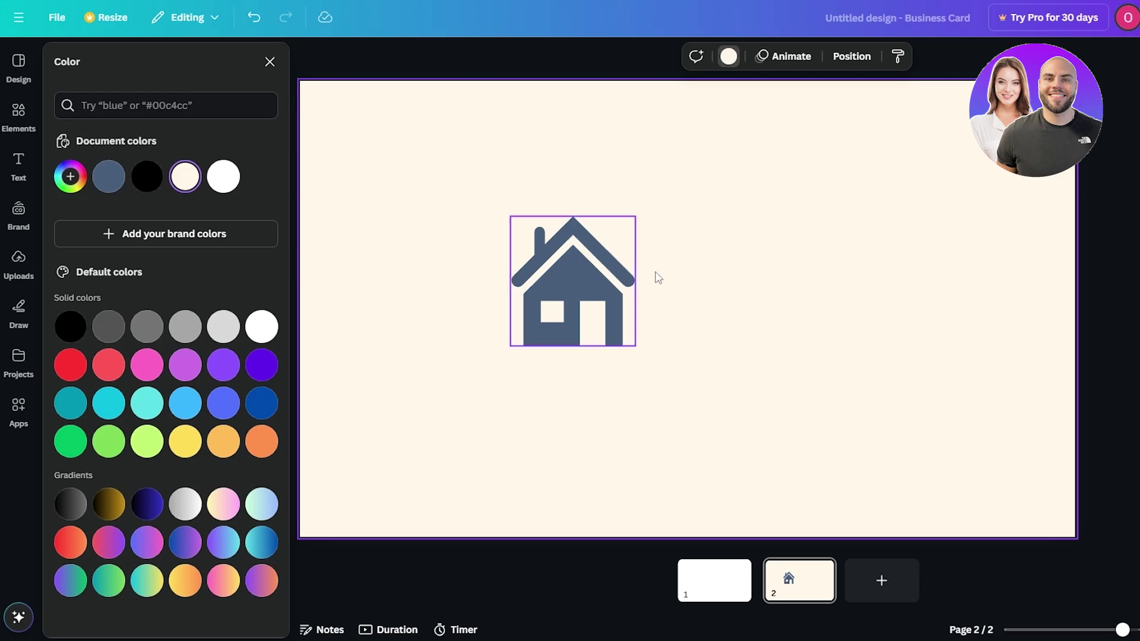
Step: Add a text box at font size 9 and place it to the right of the house
key(t)
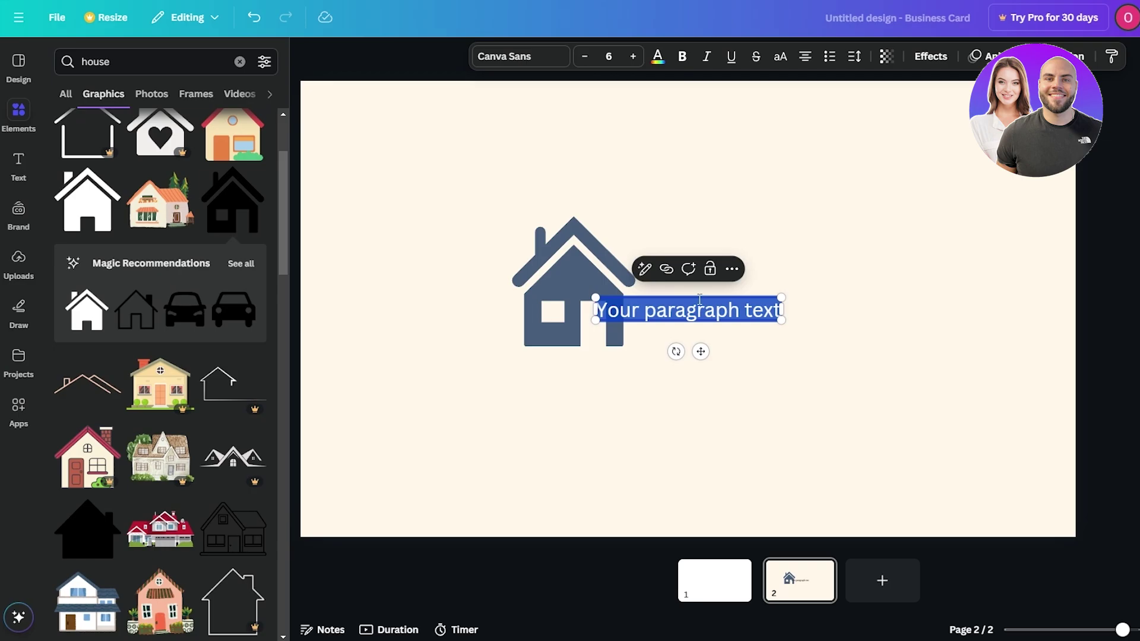
key(Escape)
drag(683, 314, 758, 272)
click(478, 57)
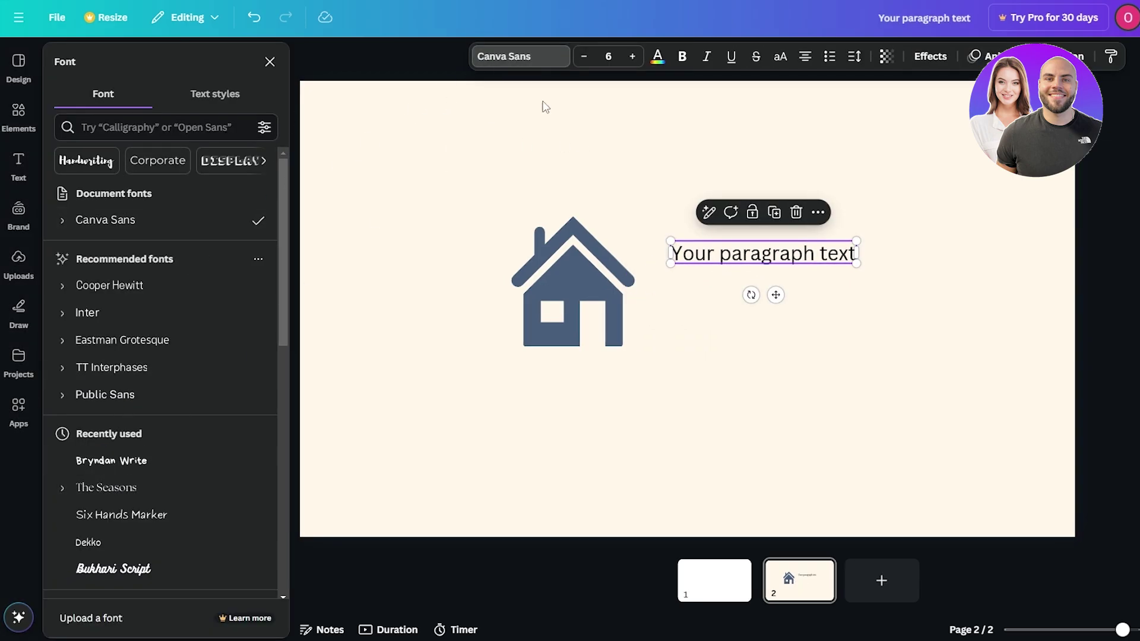
click(632, 58)
click(633, 58)
click(633, 58)
click(683, 57)
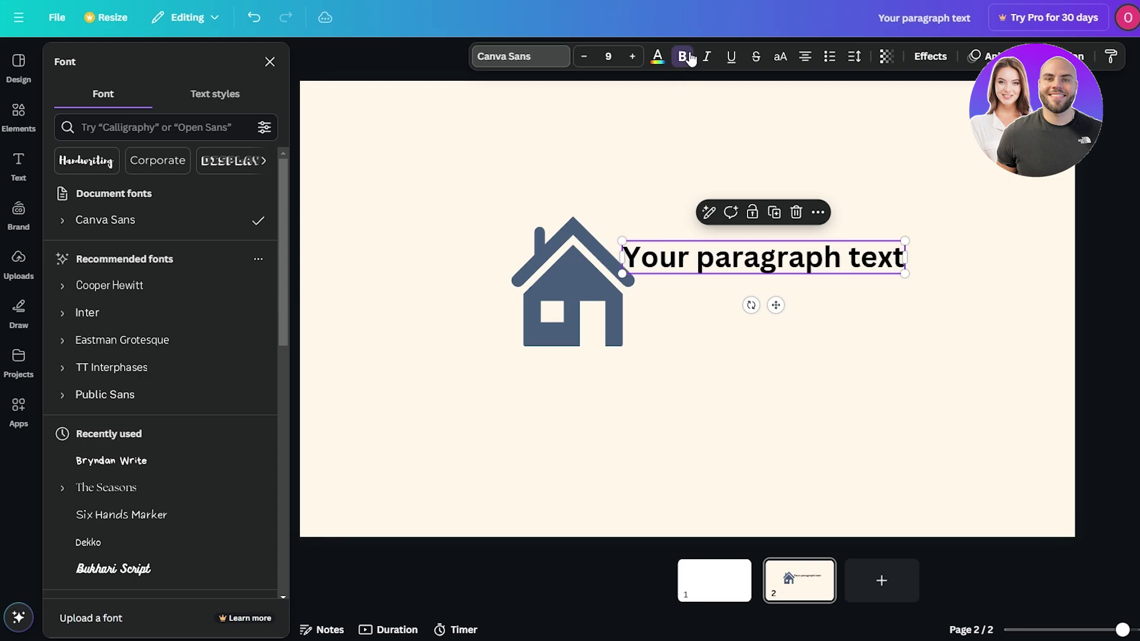
click(683, 57)
click(929, 338)
drag(761, 276, 782, 263)
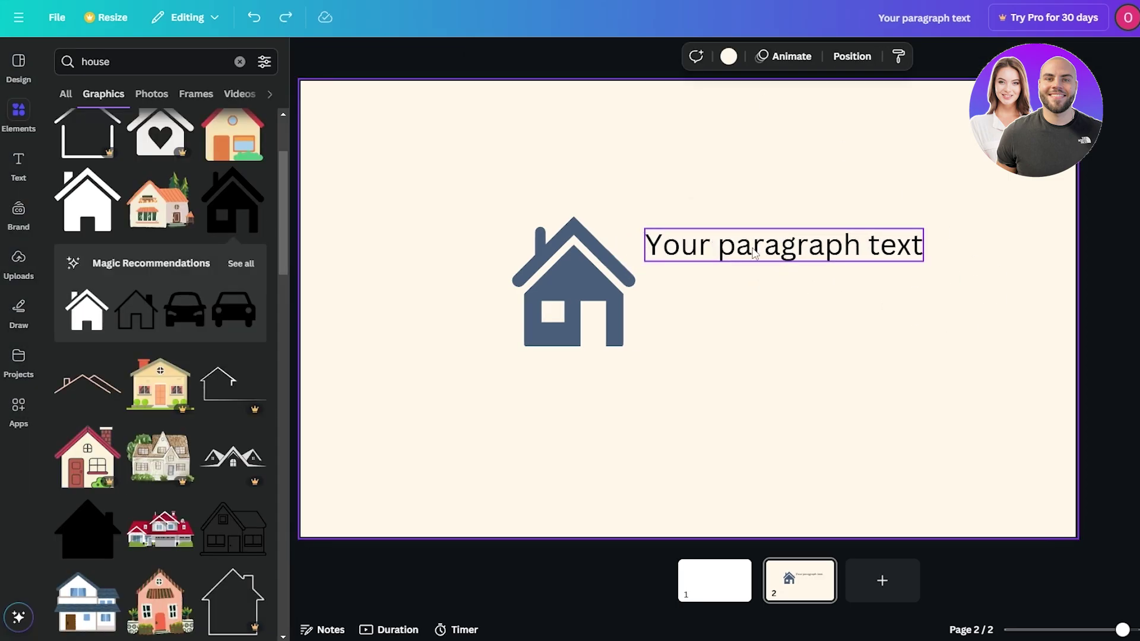
Step: Replace the placeholder text with 'Jimmy's'
double_click(753, 248)
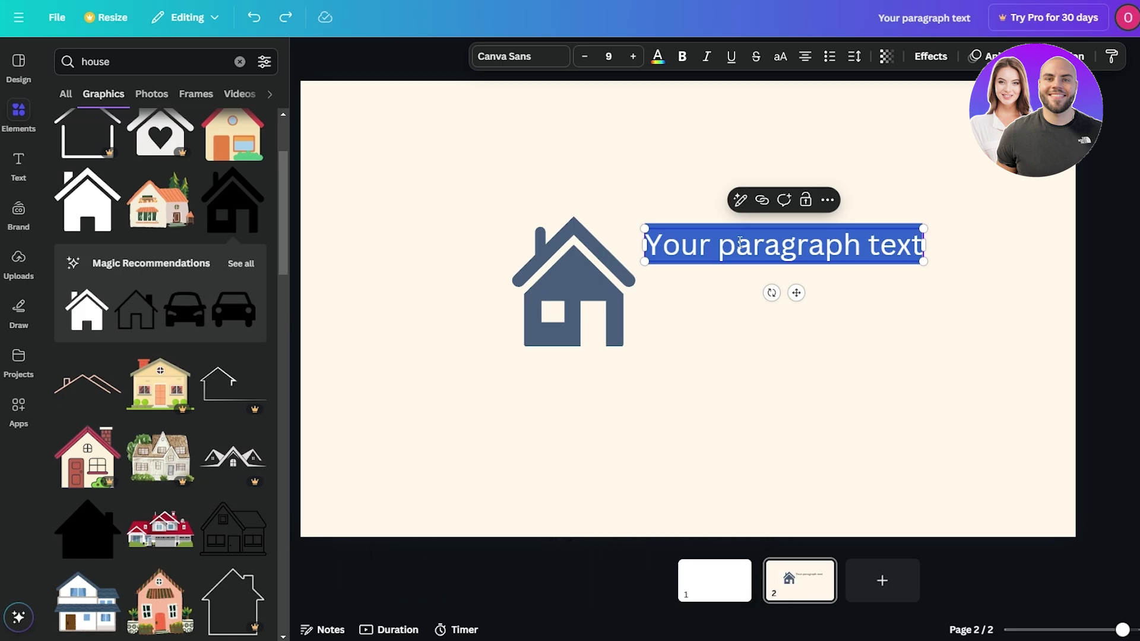
text(J)
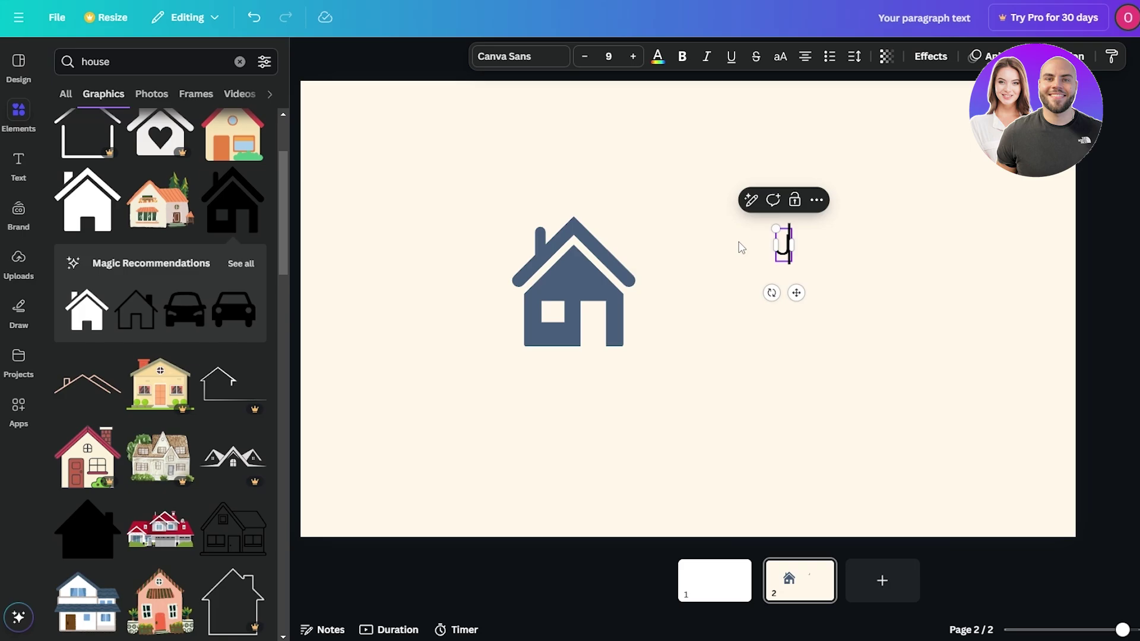
text(immy's)
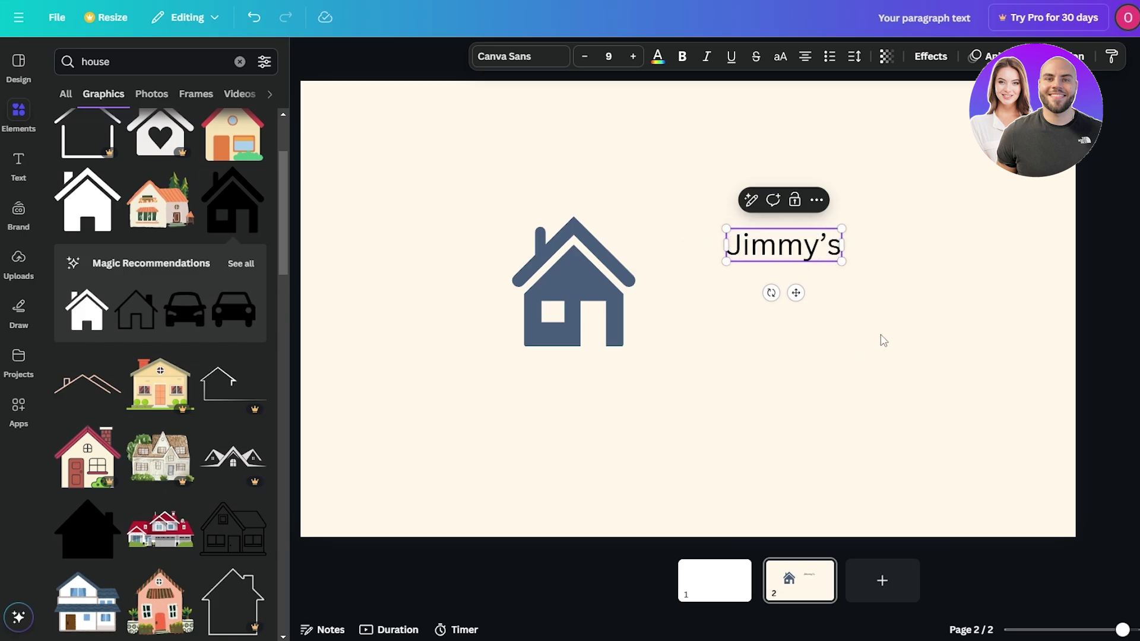
key(Escape)
double_click(823, 252)
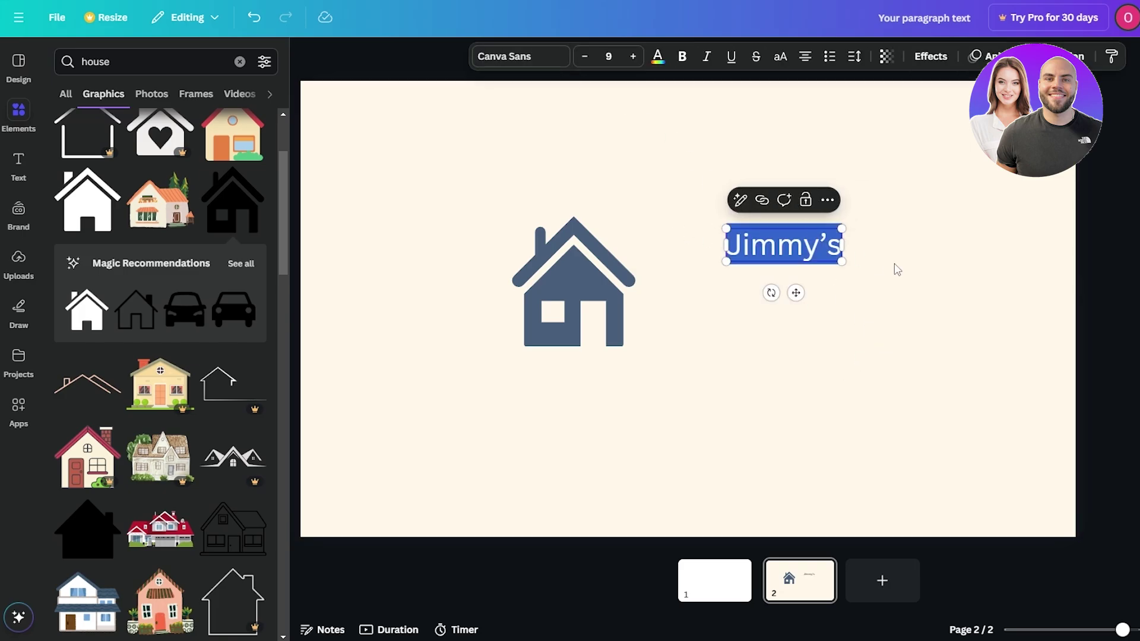
click(893, 264)
click(788, 256)
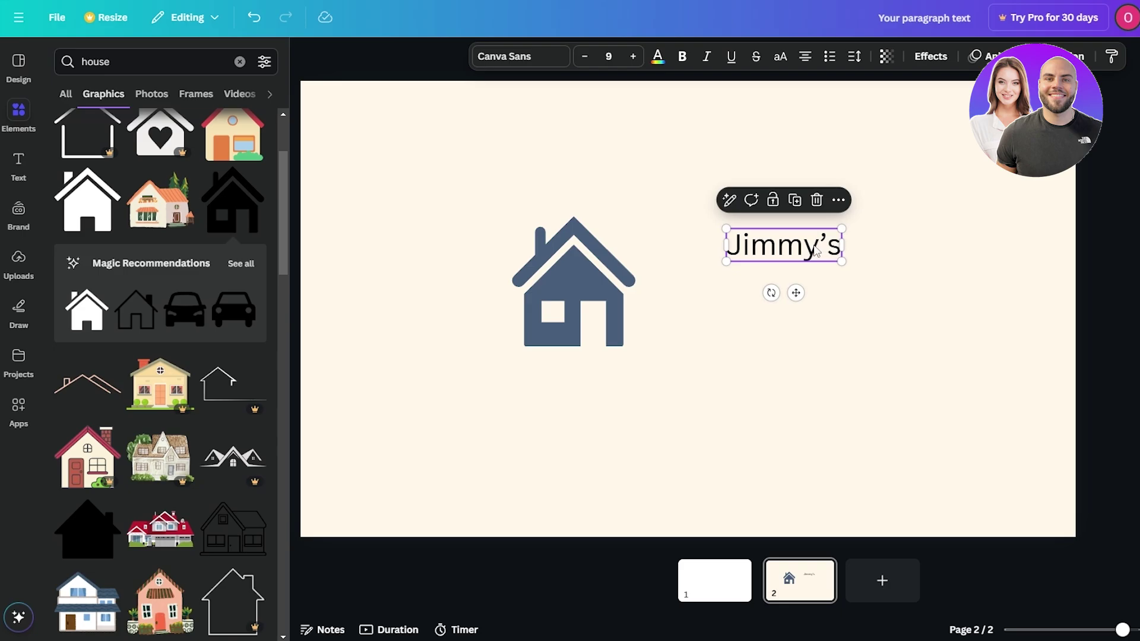
Step: Set the Jimmy's text in the One Little Font Full font
click(883, 245)
click(796, 248)
click(526, 59)
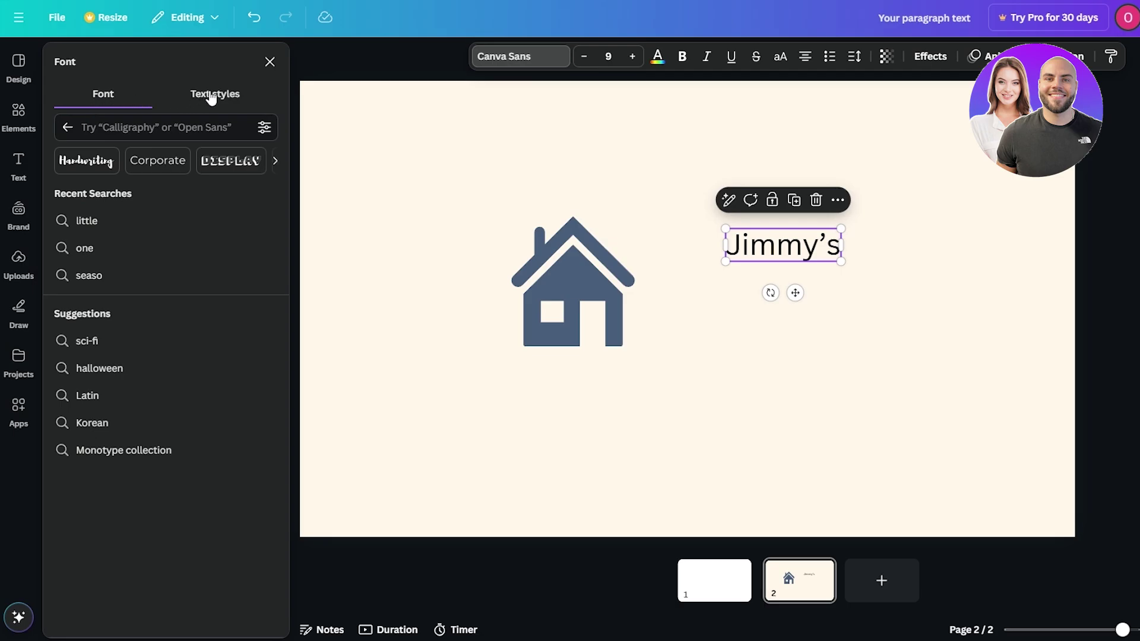
click(256, 100)
click(102, 94)
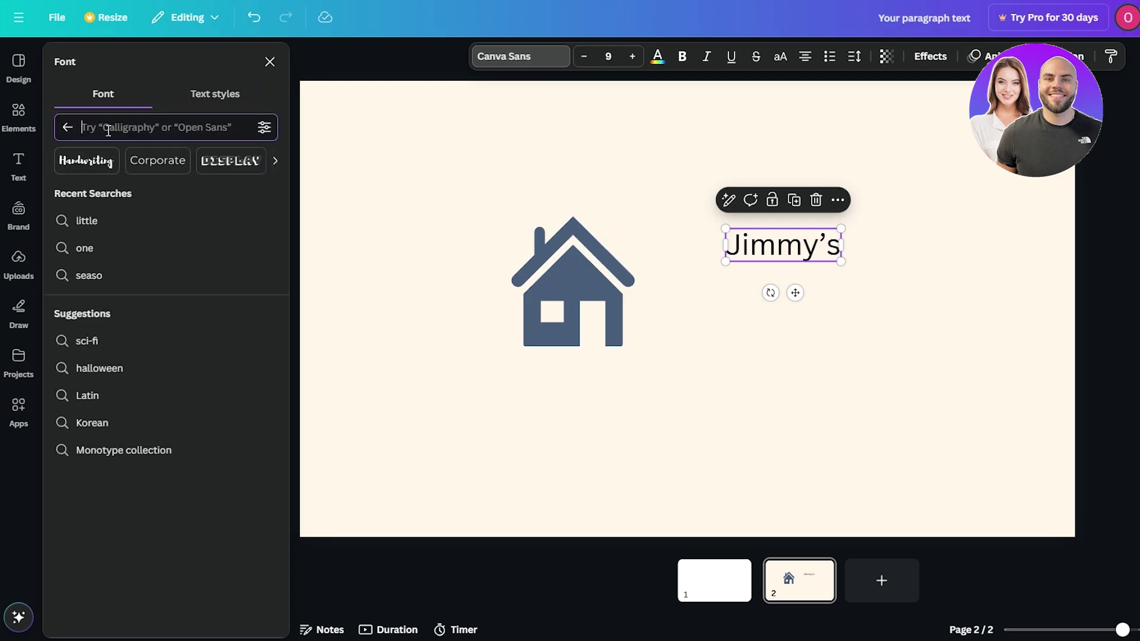
scroll(116, 309, down, 7)
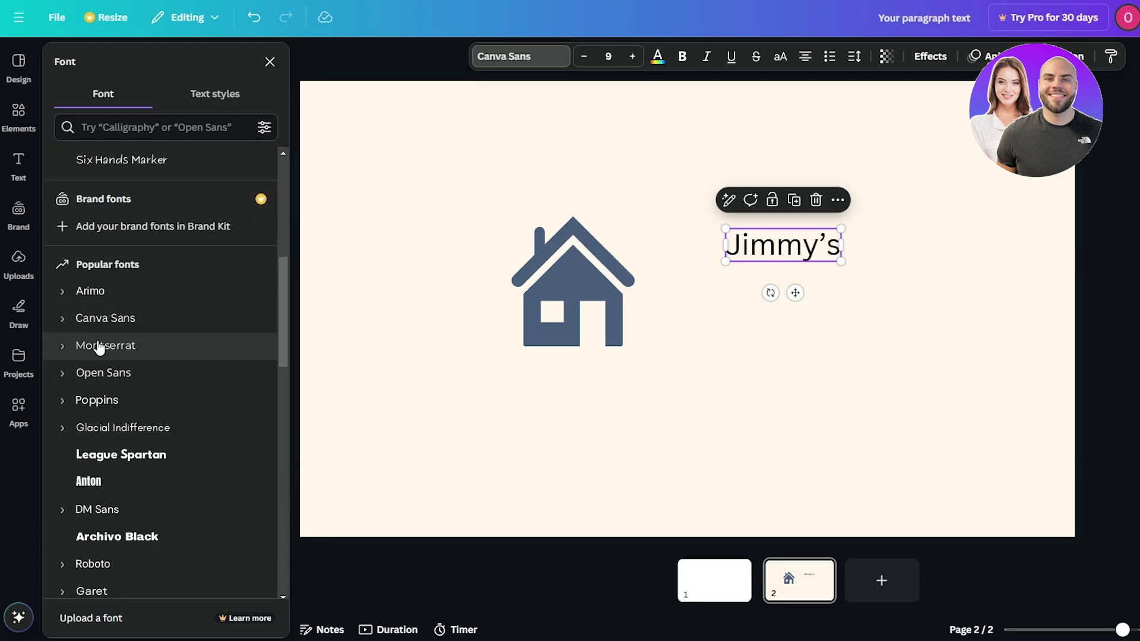
scroll(144, 353, down, 6)
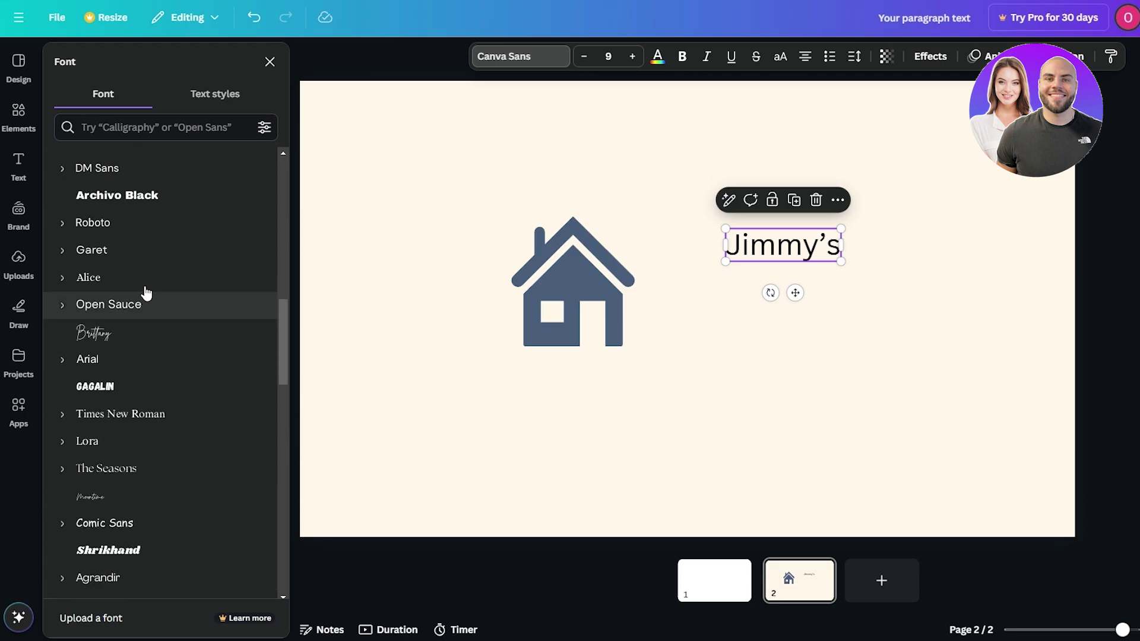
scroll(226, 434, down, 15)
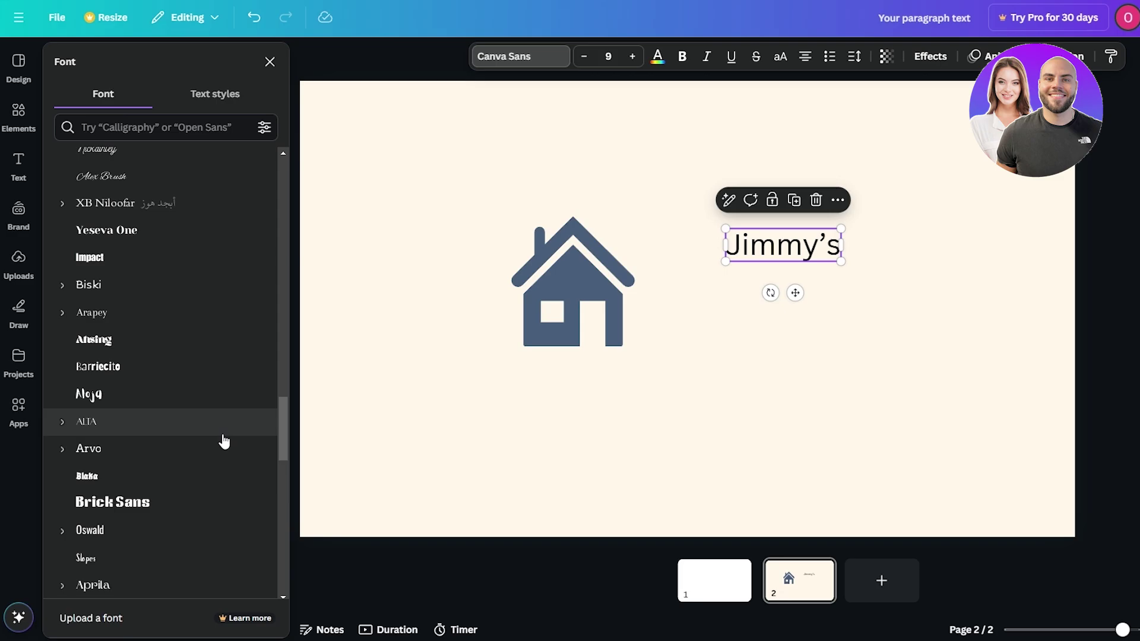
scroll(224, 442, down, 15)
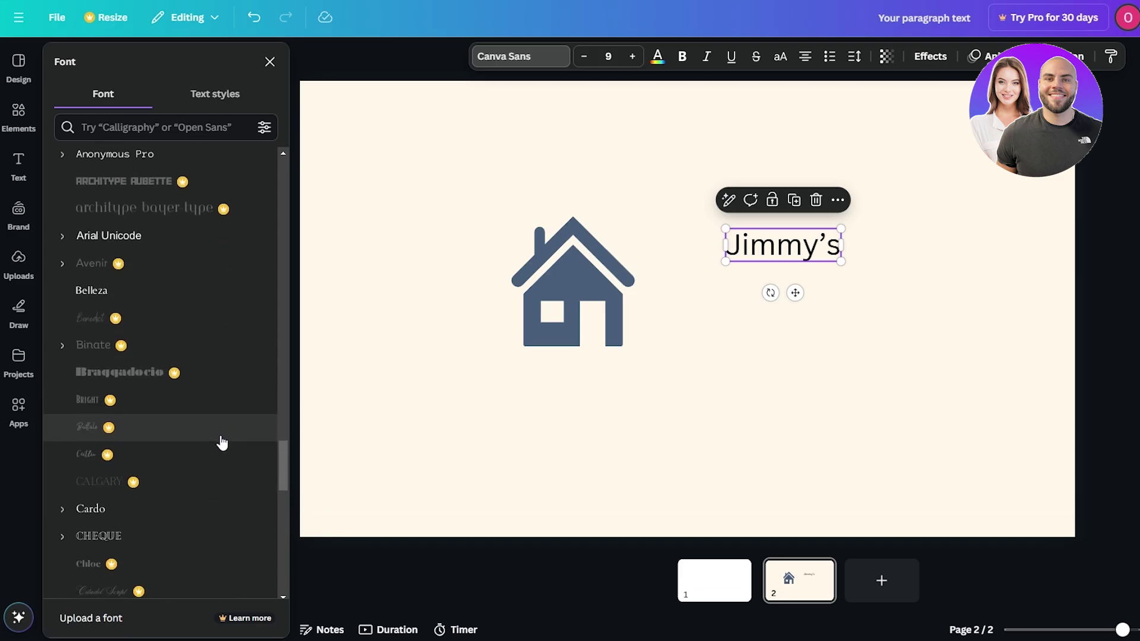
scroll(222, 443, down, 15)
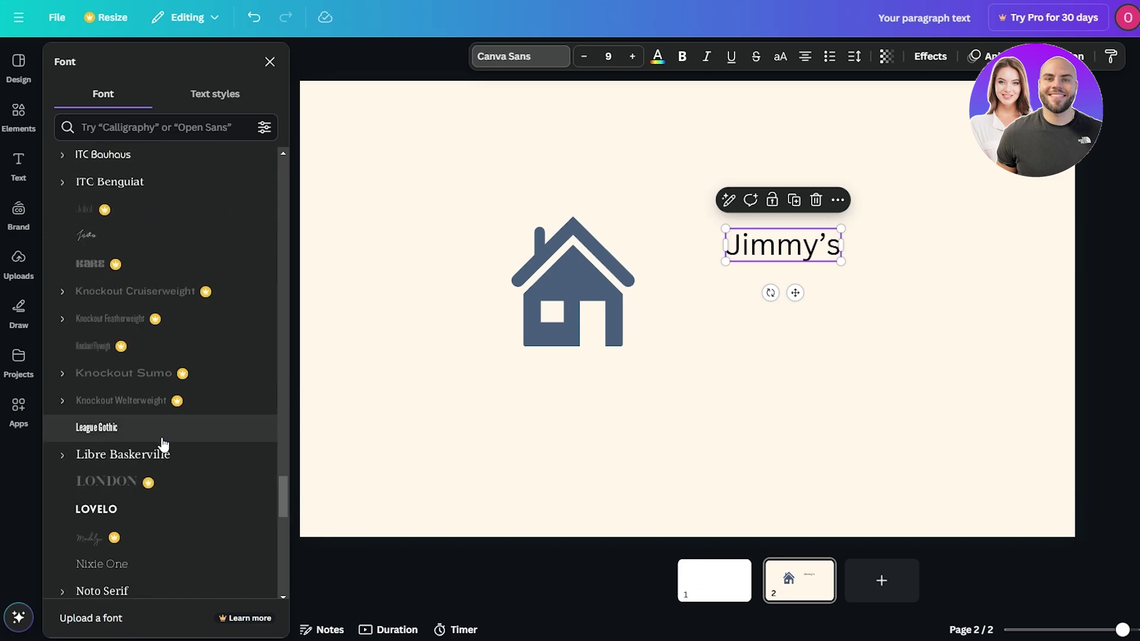
scroll(164, 443, down, 15)
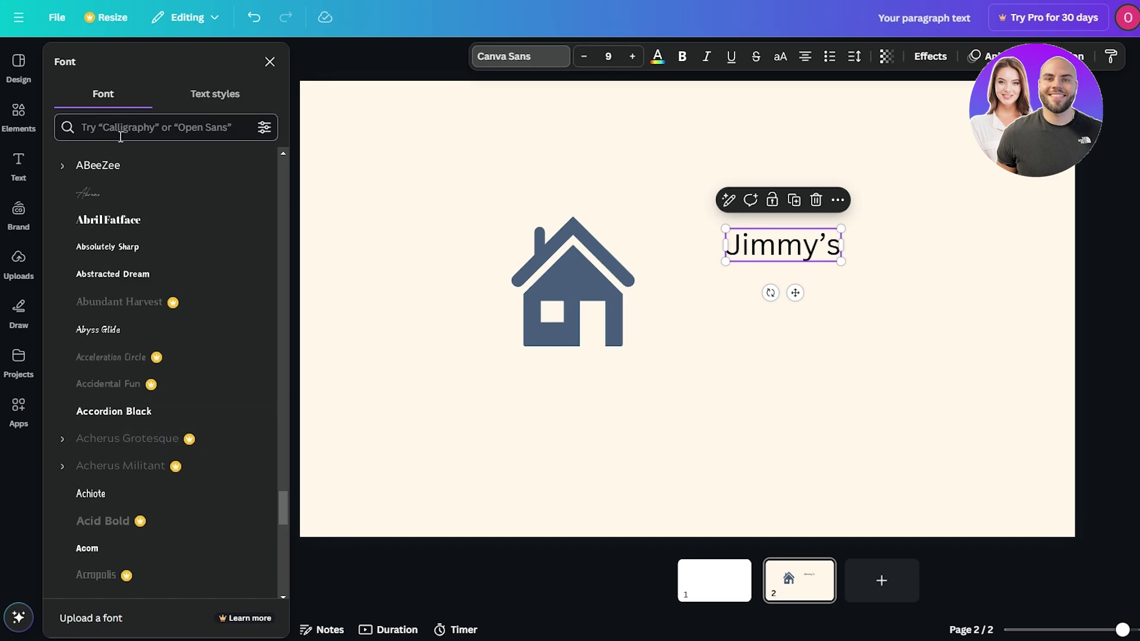
click(120, 127)
text(little)
click(163, 247)
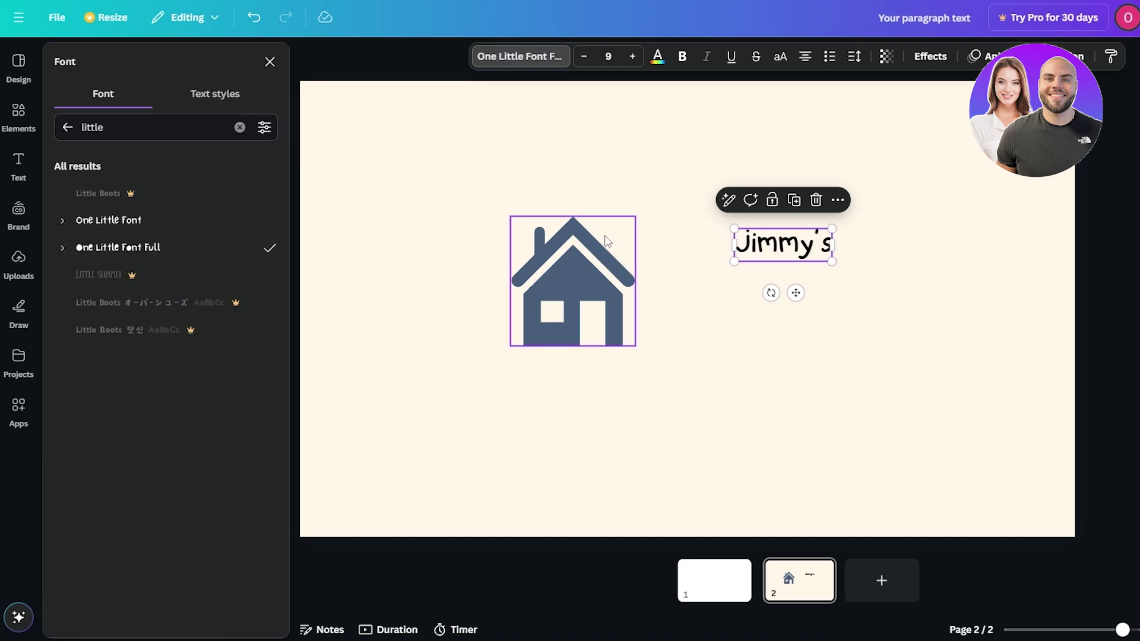
Step: Enlarge Jimmy's to about size 16.9, aligned with the top of the house
drag(833, 253, 879, 252)
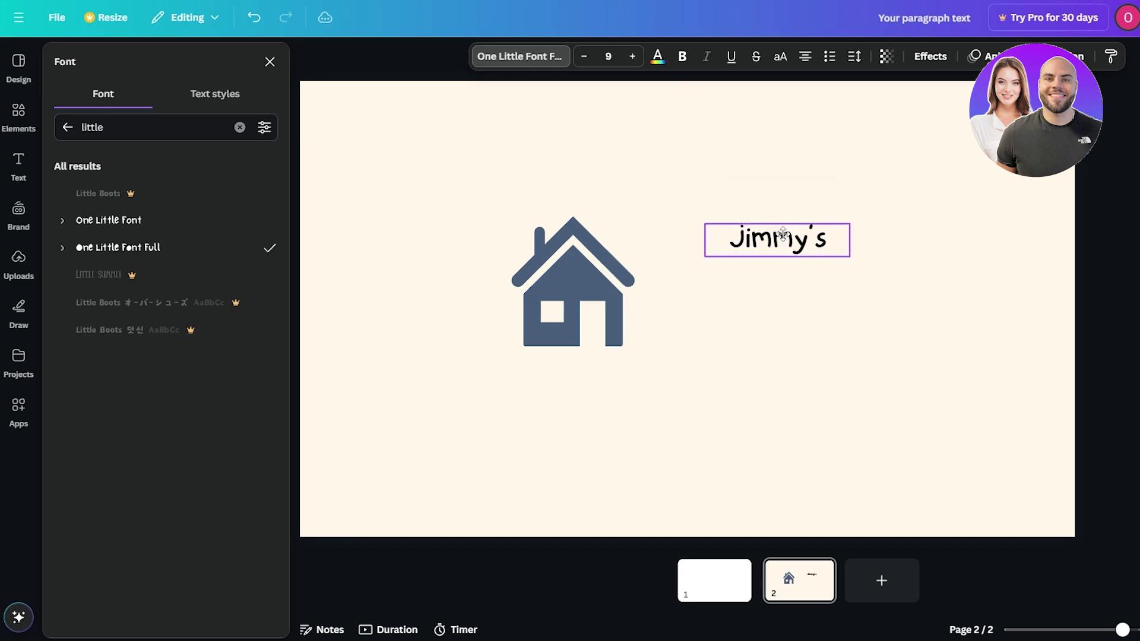
key(ctrl+z)
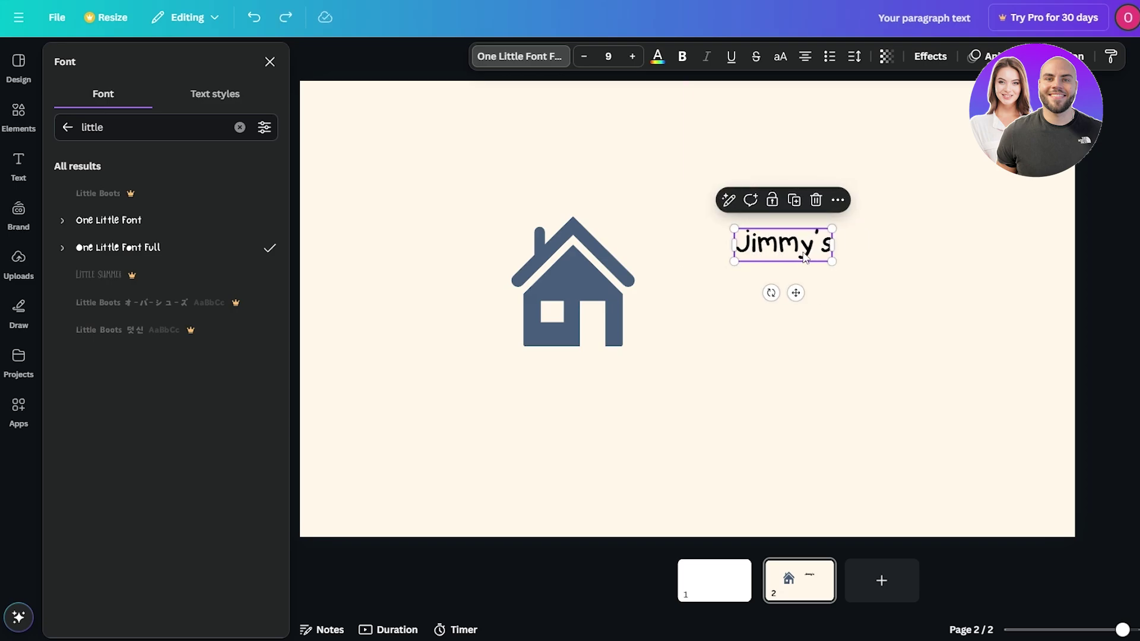
drag(833, 261, 800, 267)
click(803, 336)
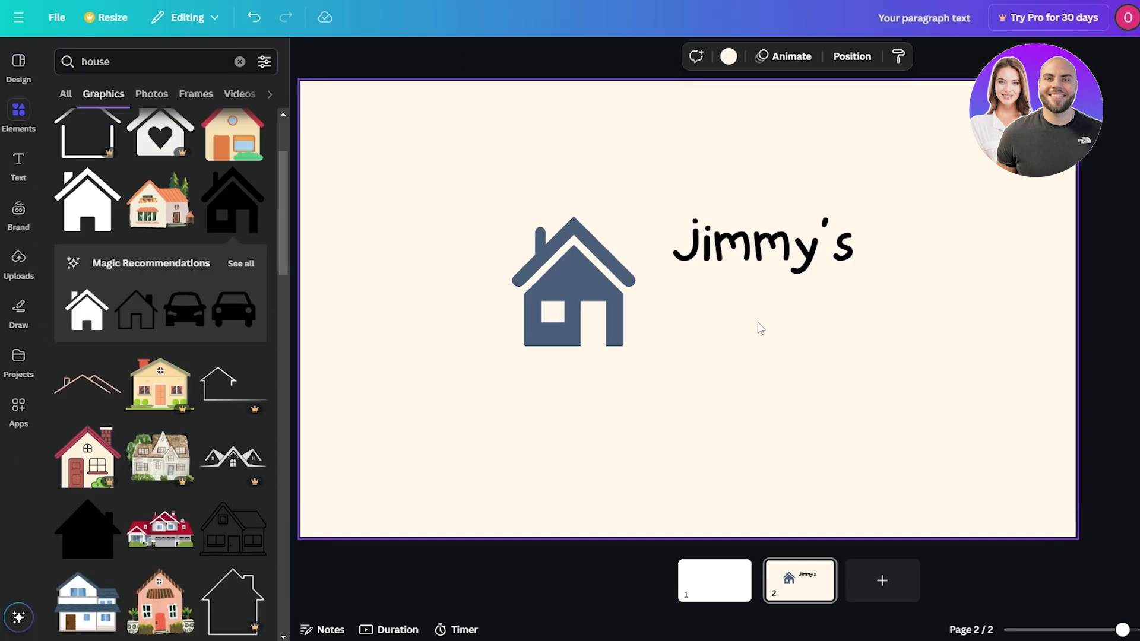
key(ctrl+z)
Step: Duplicate the Jimmy's text below itself, shrink the copy and retype it as 'Real estate'
click(771, 243)
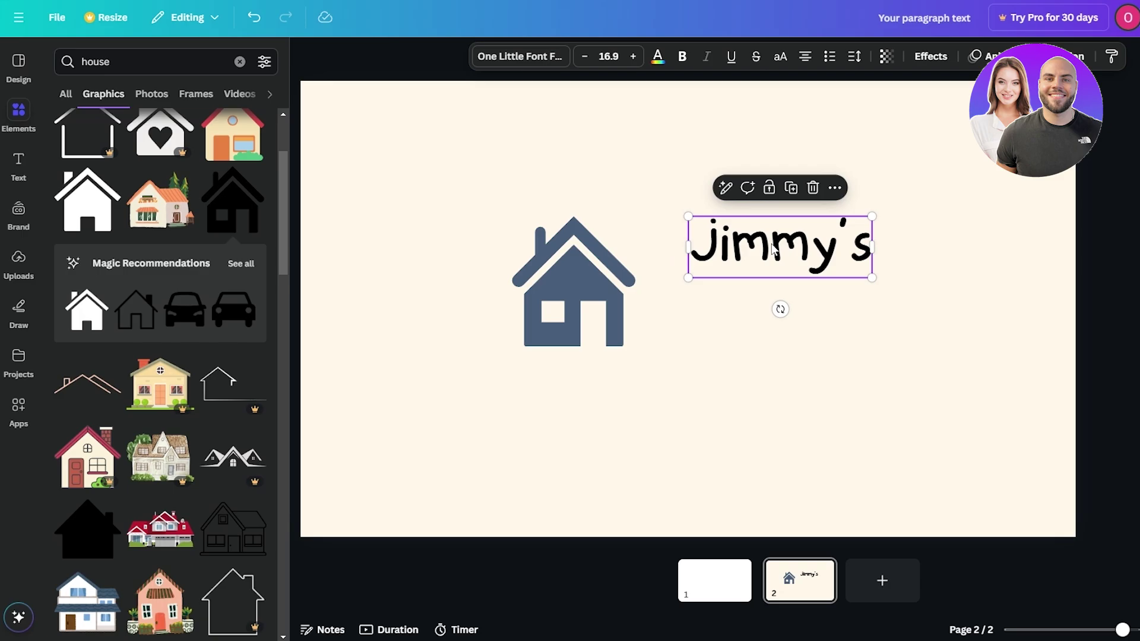
alt+drag(773, 248, 791, 323)
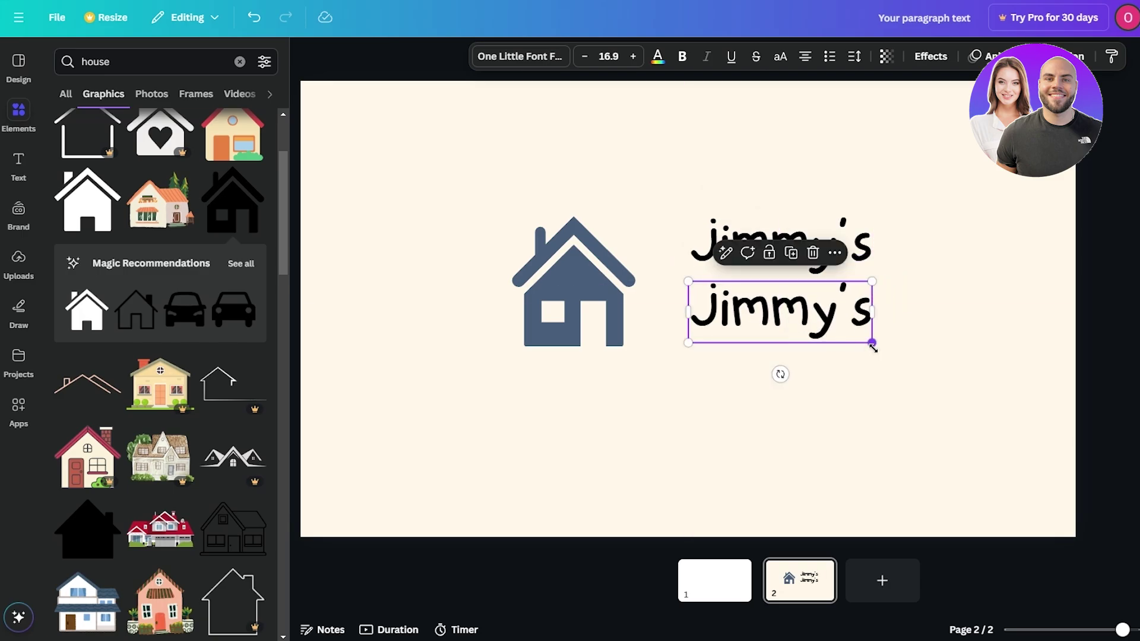
drag(873, 344, 840, 314)
double_click(770, 293)
text(Realestate)
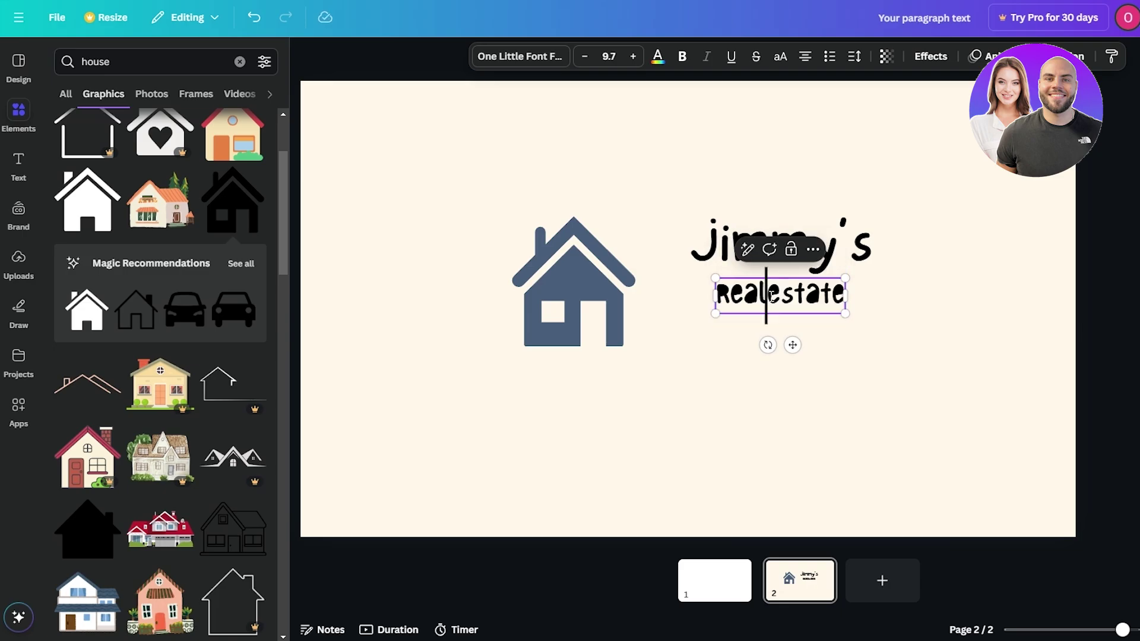
click(899, 310)
Step: Set the Real estate text's font to One Little Font
click(722, 311)
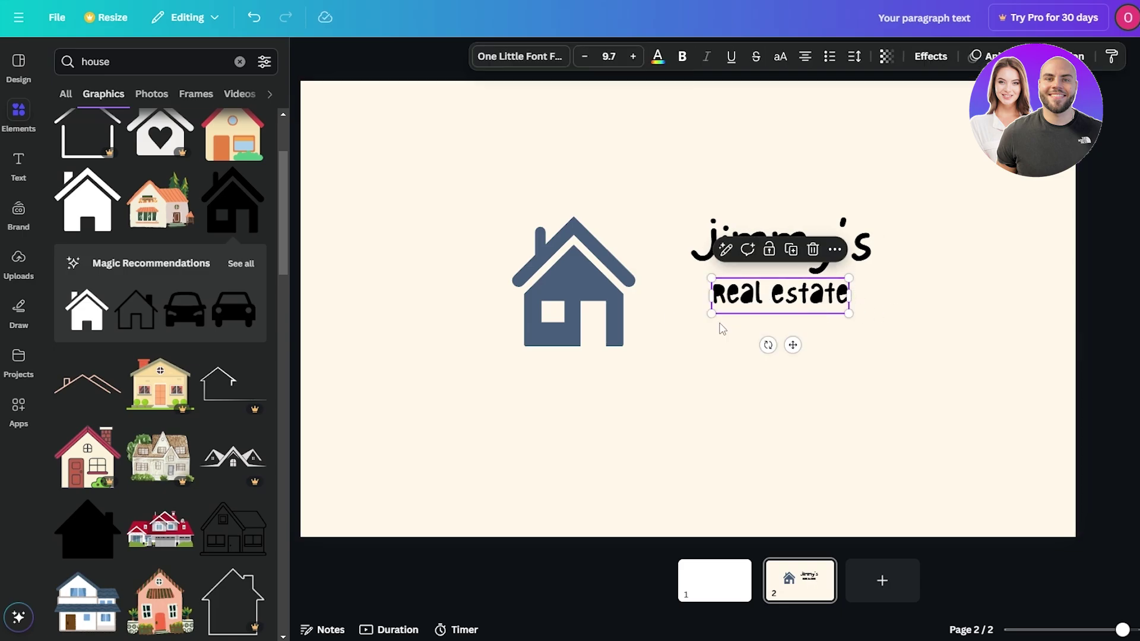
click(551, 58)
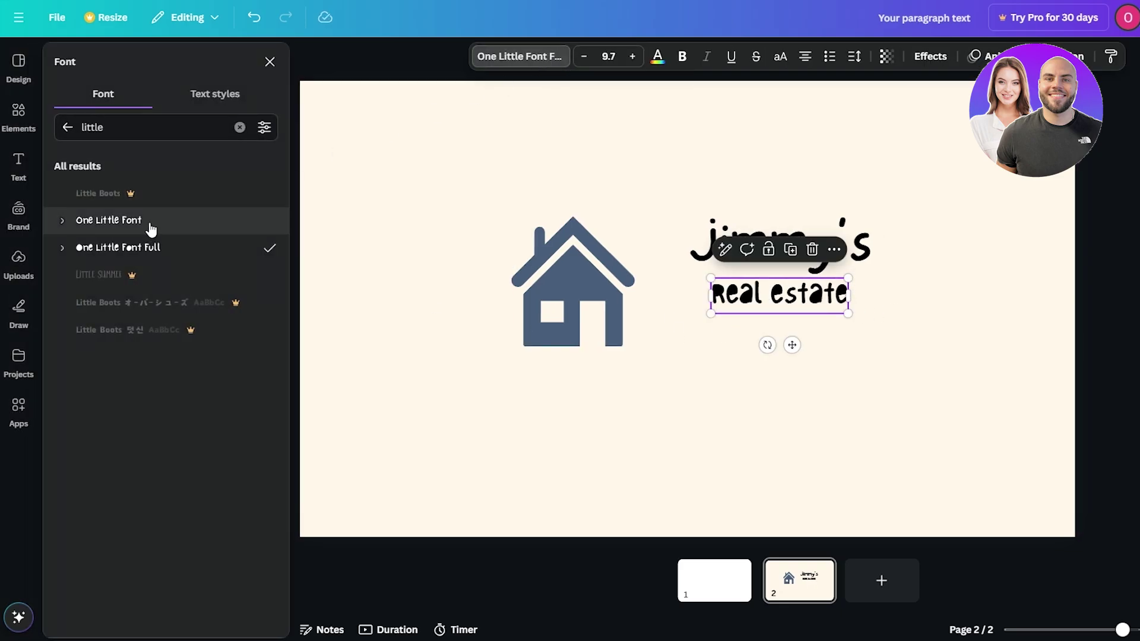
click(151, 229)
click(882, 344)
Step: Move both text lines down and bring the house icon snugly beside them
click(805, 311)
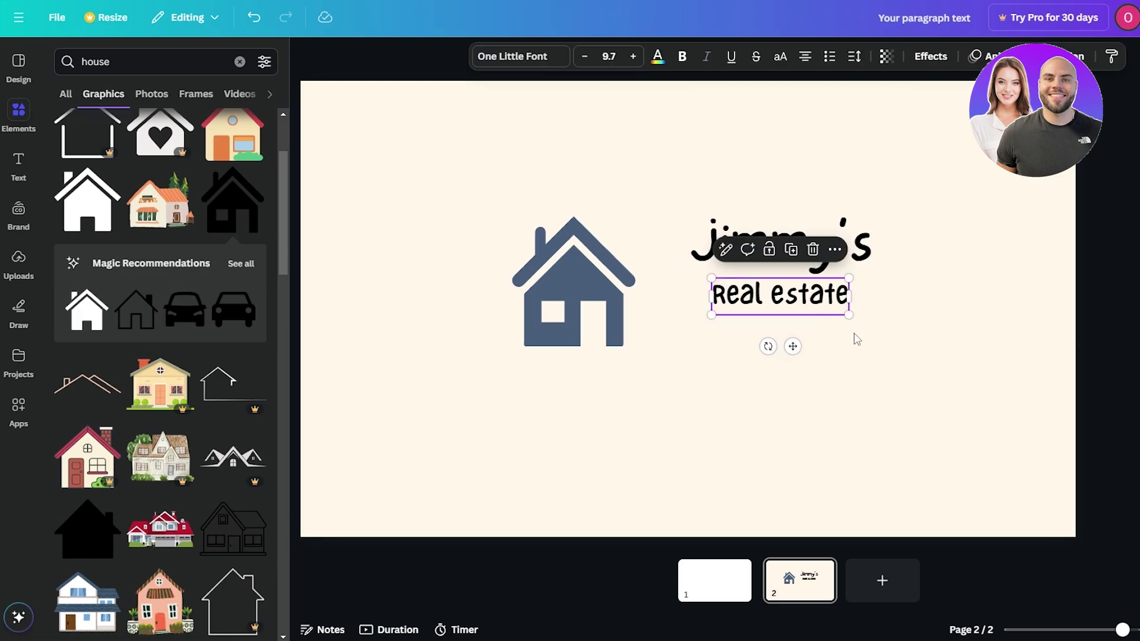
click(859, 322)
click(789, 306)
drag(916, 346, 788, 261)
drag(611, 269, 662, 258)
Step: Shift the two text lines up and colour Jimmy's and Real estate slate blue
click(911, 360)
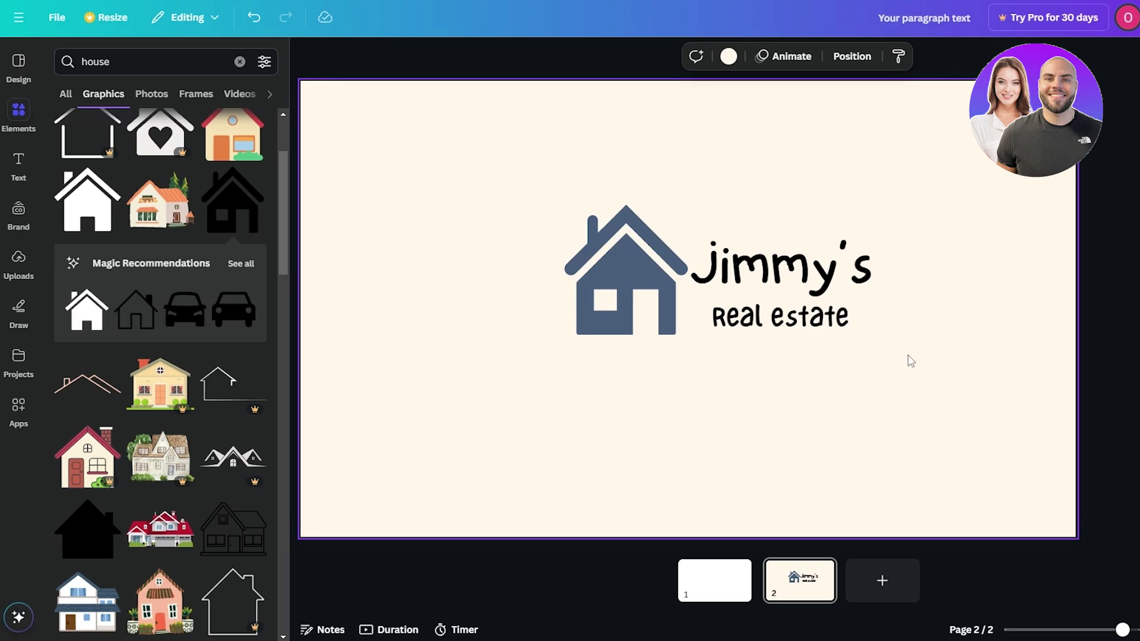
drag(820, 284, 820, 265)
click(807, 297)
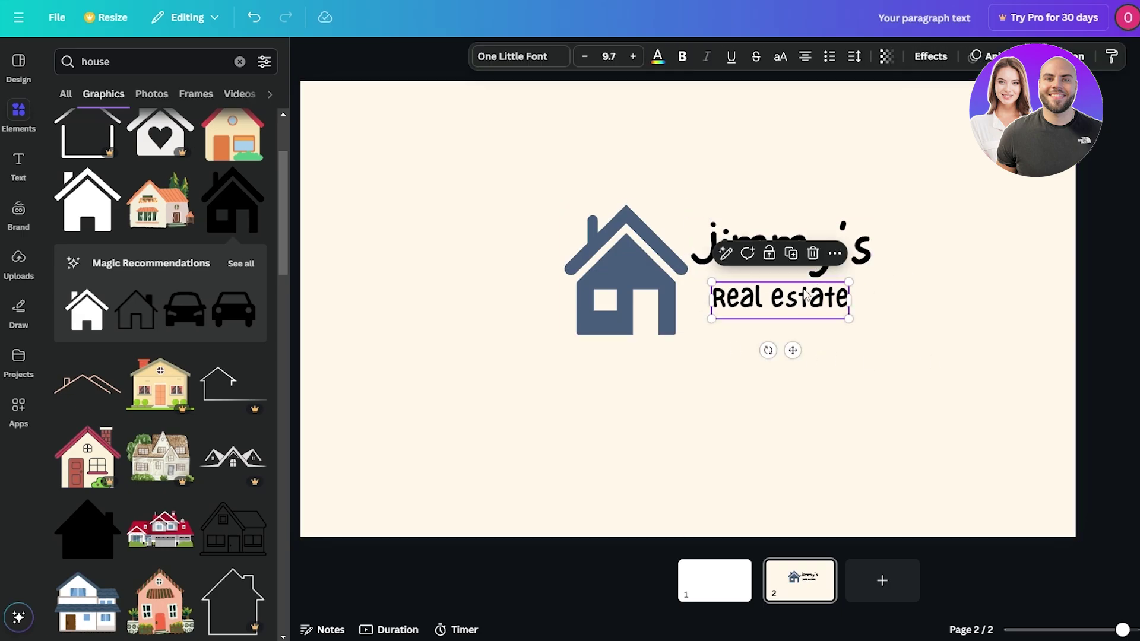
shift+click(735, 232)
click(657, 55)
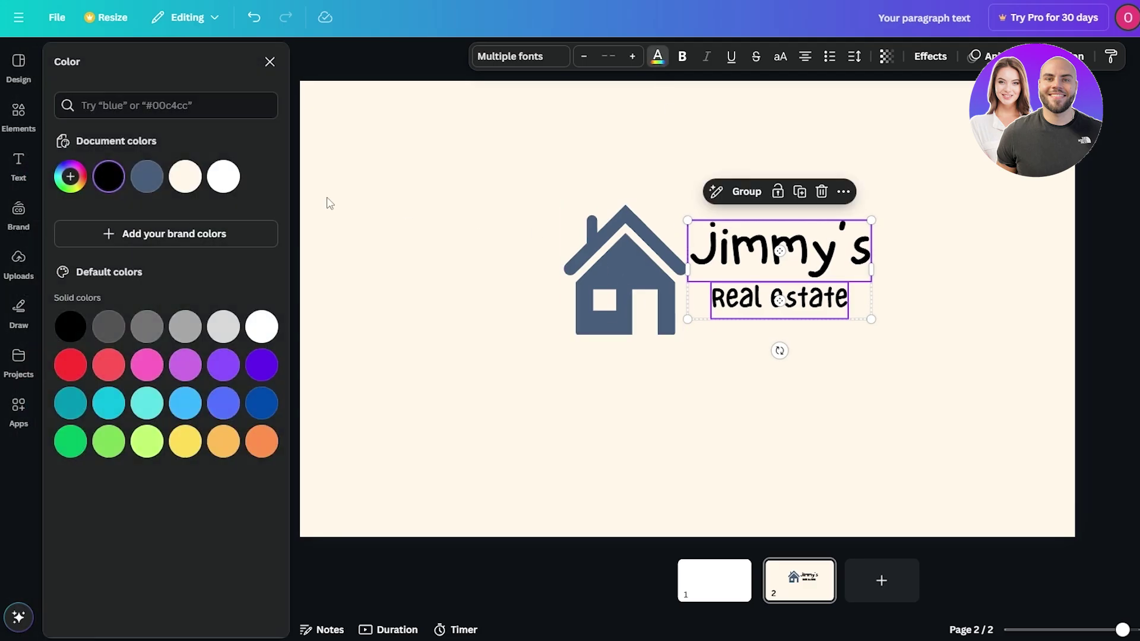
click(149, 180)
click(855, 403)
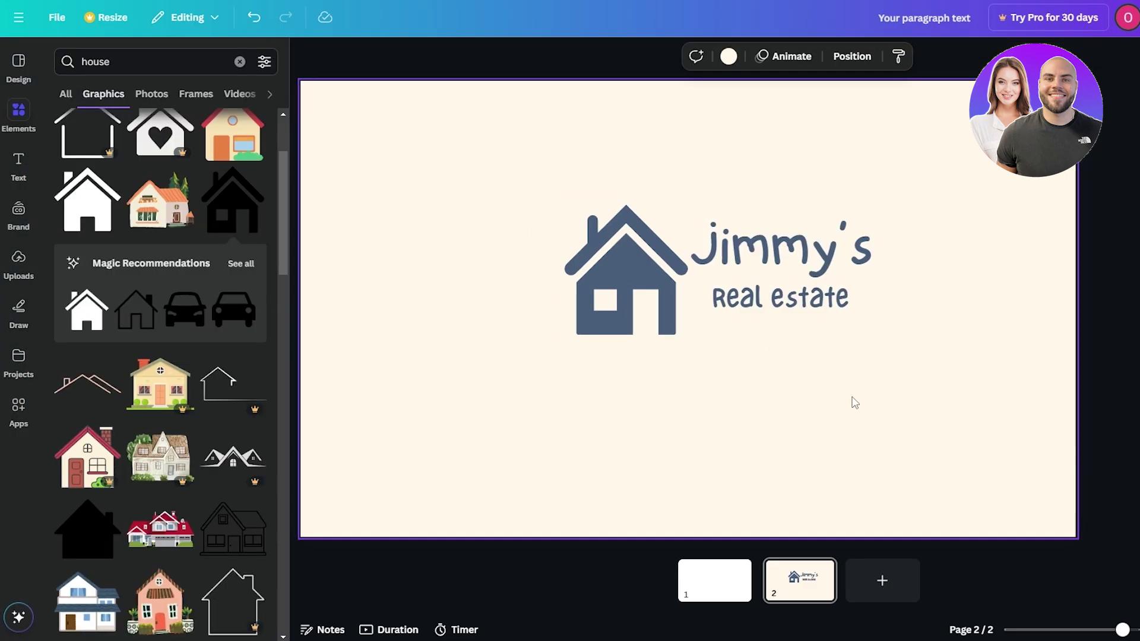
Step: Fine-tune the text and house positions, then move the whole logo to the card's centre
drag(785, 256, 796, 267)
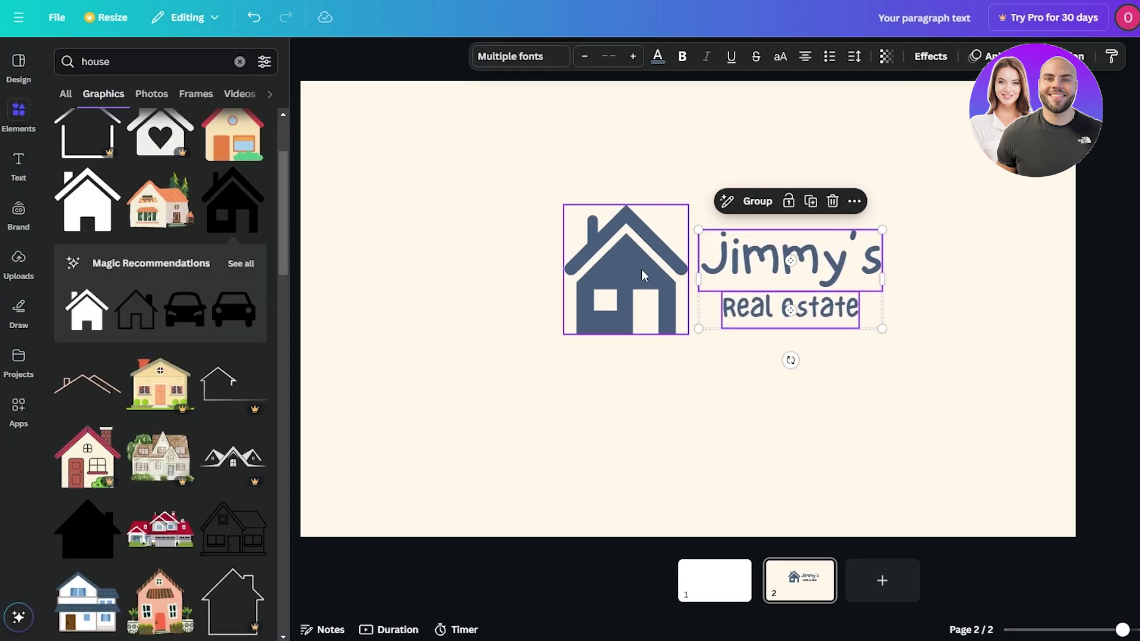
click(637, 268)
drag(637, 268, 639, 275)
click(857, 380)
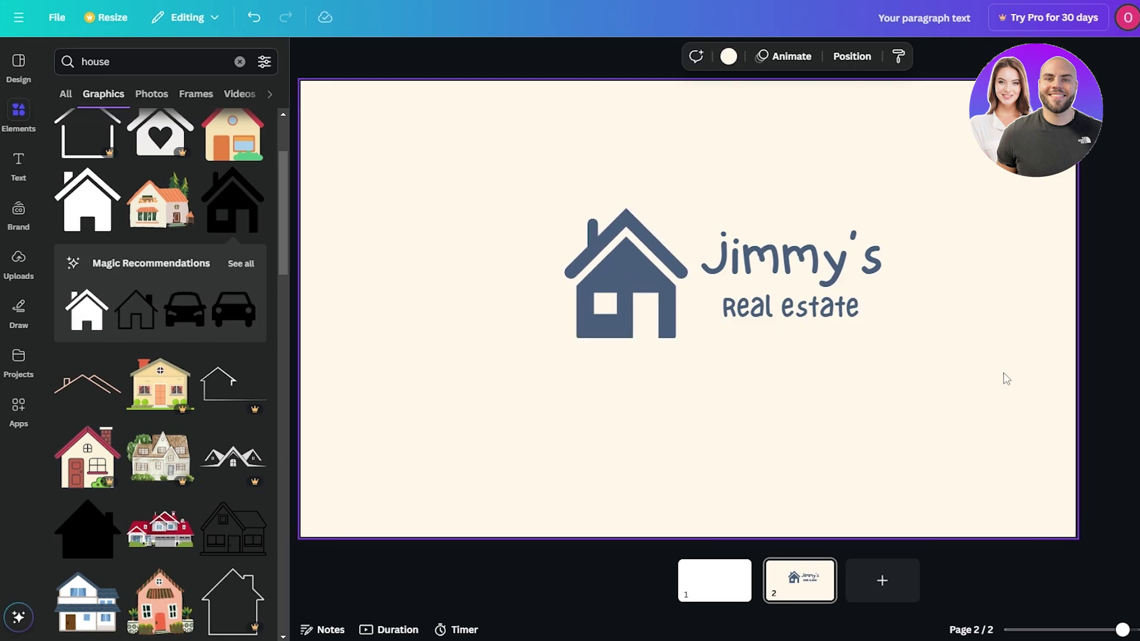
drag(1006, 379, 682, 214)
drag(794, 251, 764, 290)
click(885, 428)
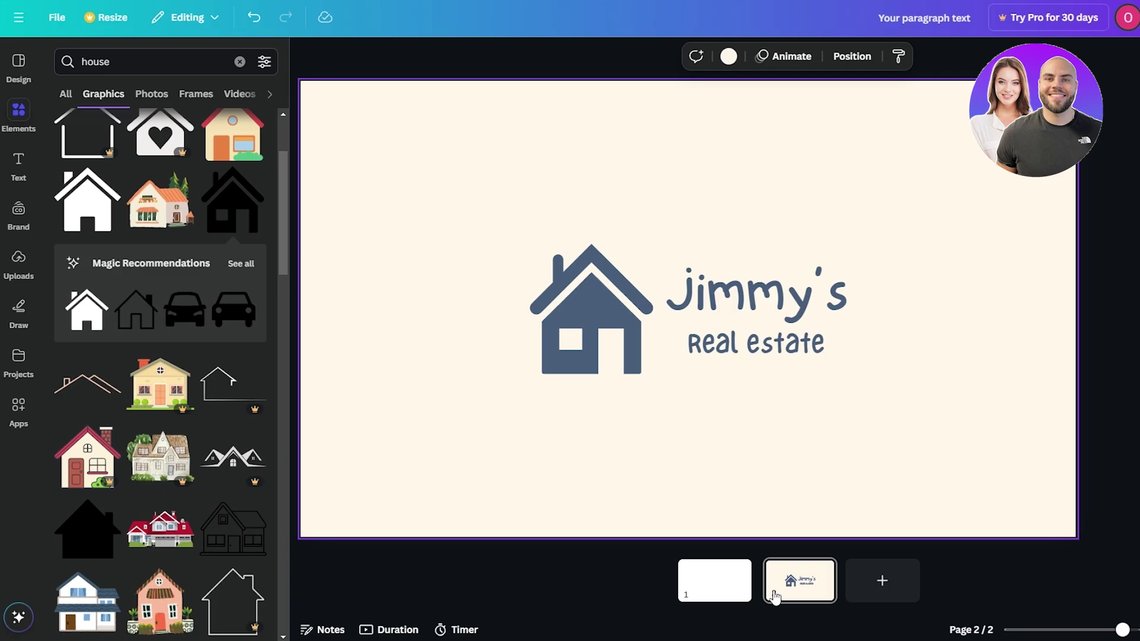
Step: Give the front page (page 1) a cream background
click(733, 604)
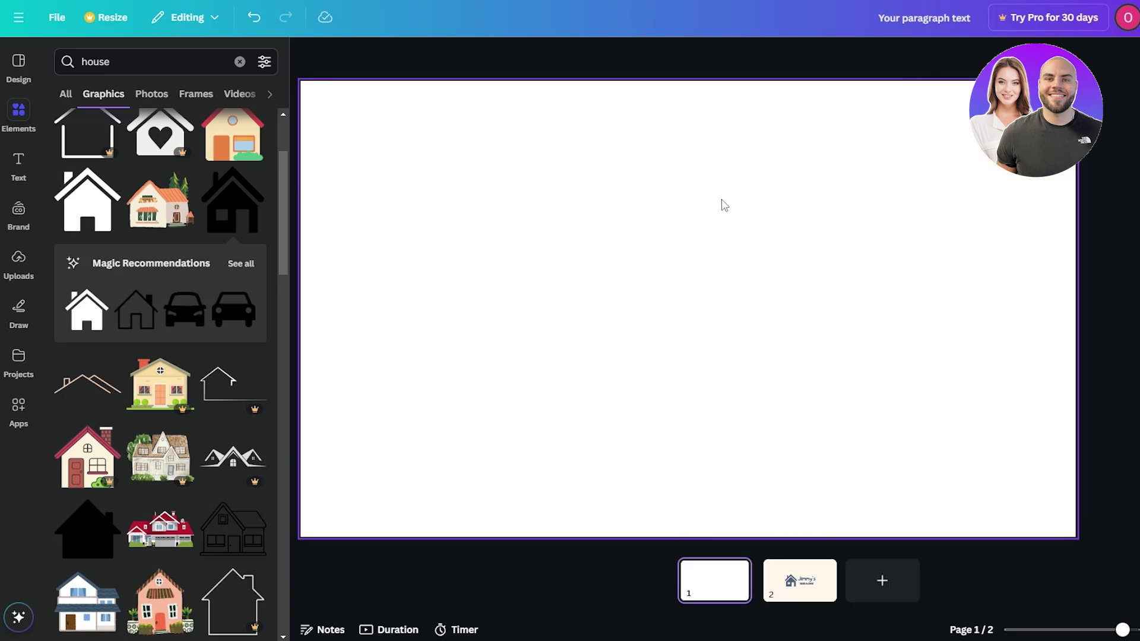
click(543, 183)
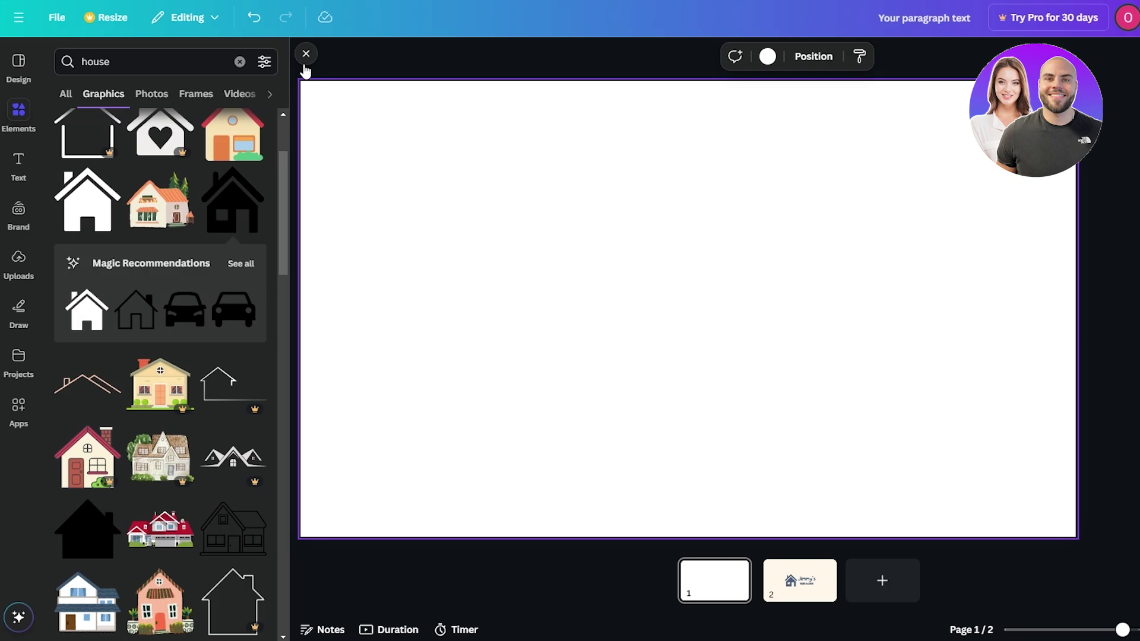
click(766, 55)
click(147, 177)
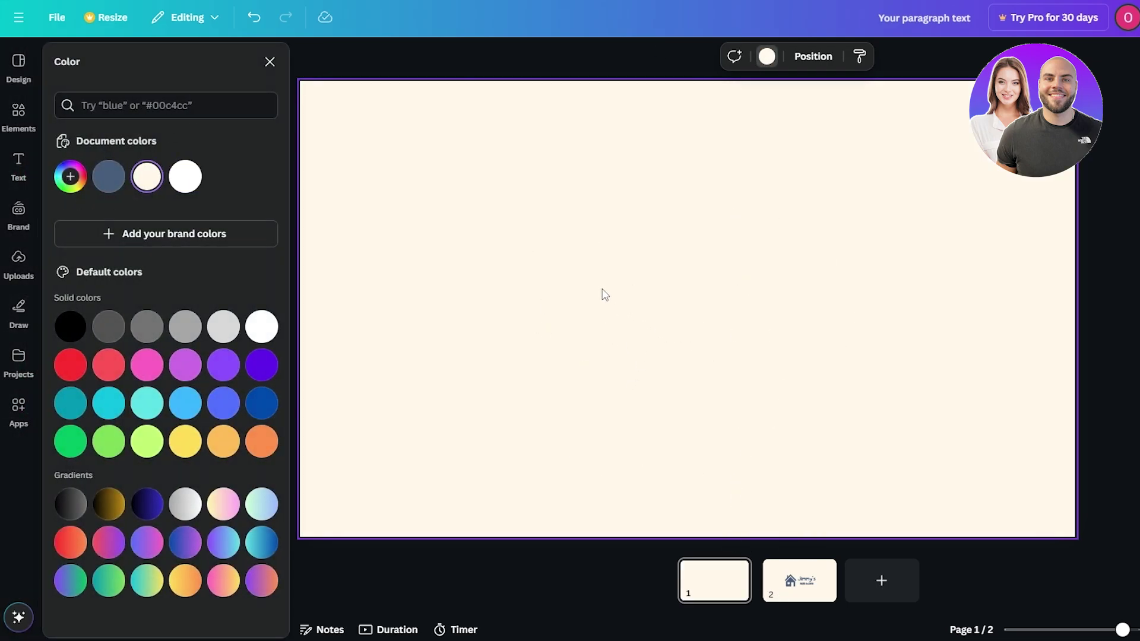
Step: Undo an accidental extra page and copy the slate-blue house icon from the back
right_click(824, 579)
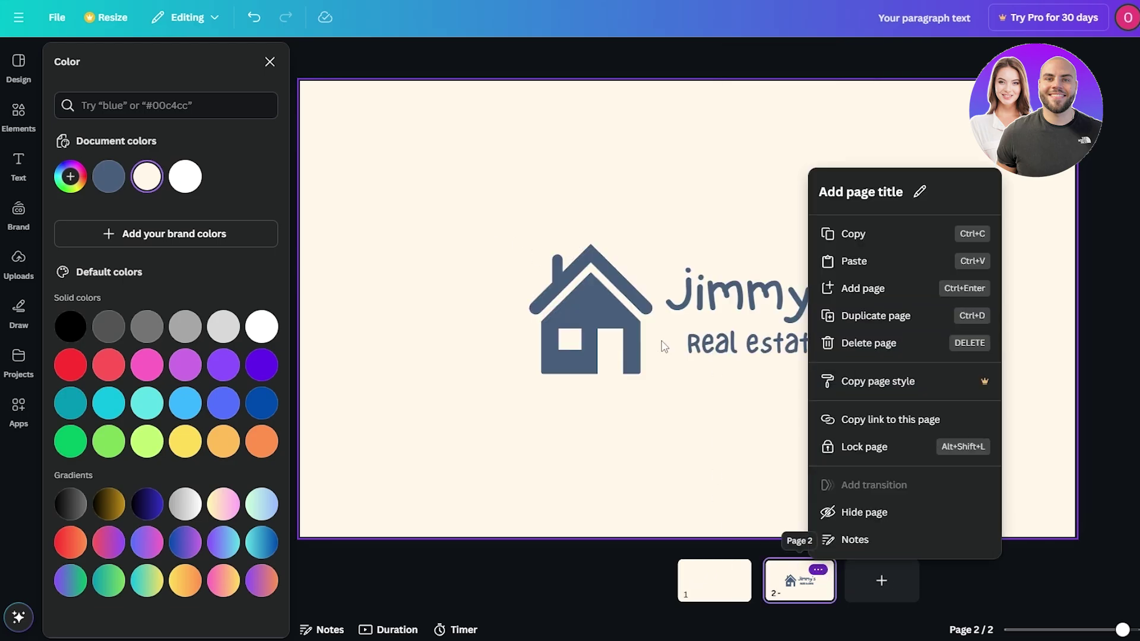
click(588, 330)
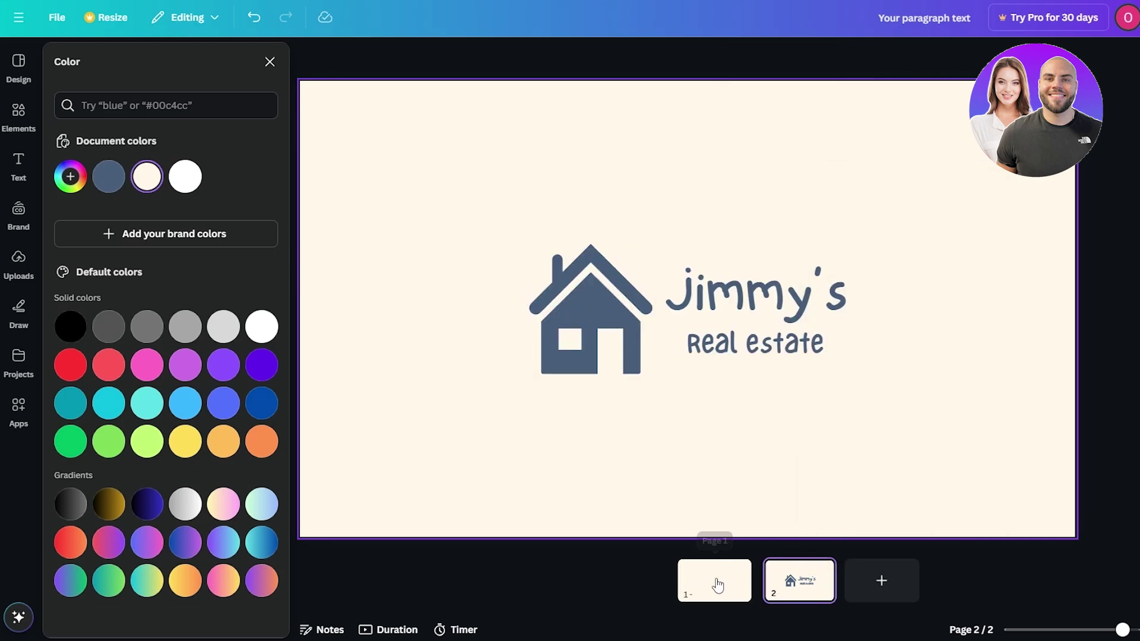
click(717, 580)
click(592, 320)
key(ctrl+z)
key(ctrl+z)
key(ctrl+z)
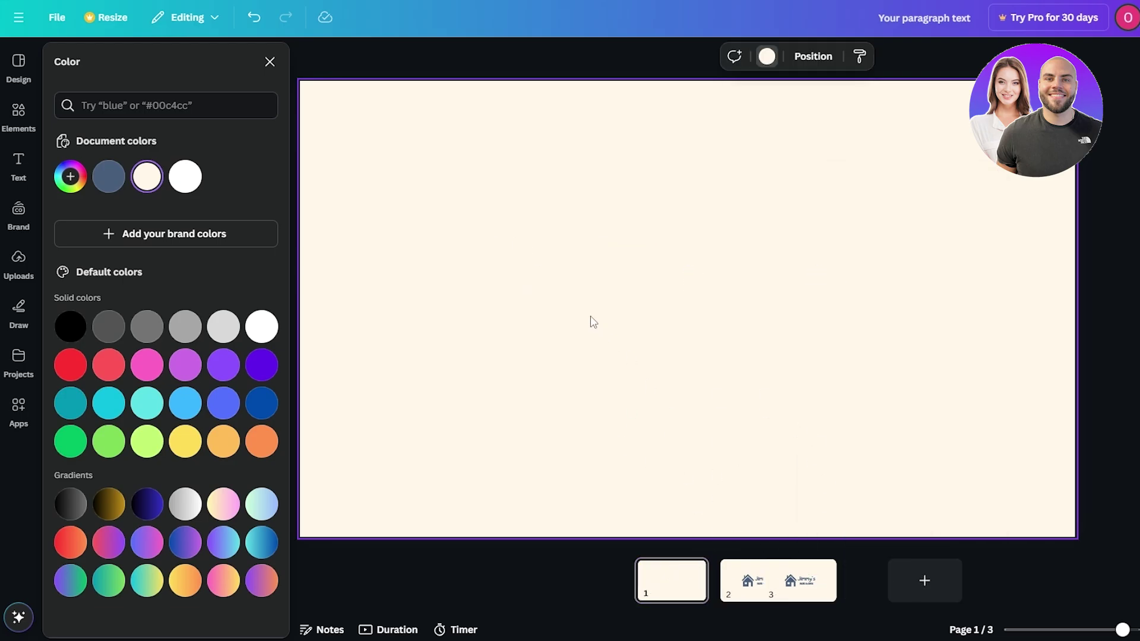
click(588, 300)
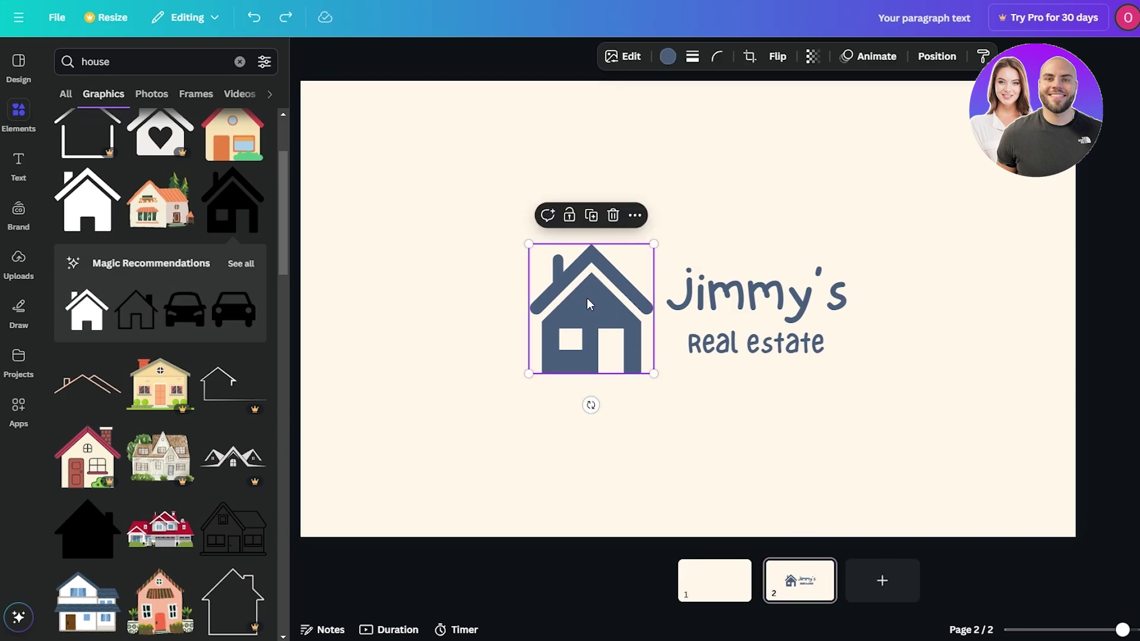
key(ctrl+y)
Step: Paste the house icon onto the front, move it up-left and enlarge it
click(802, 375)
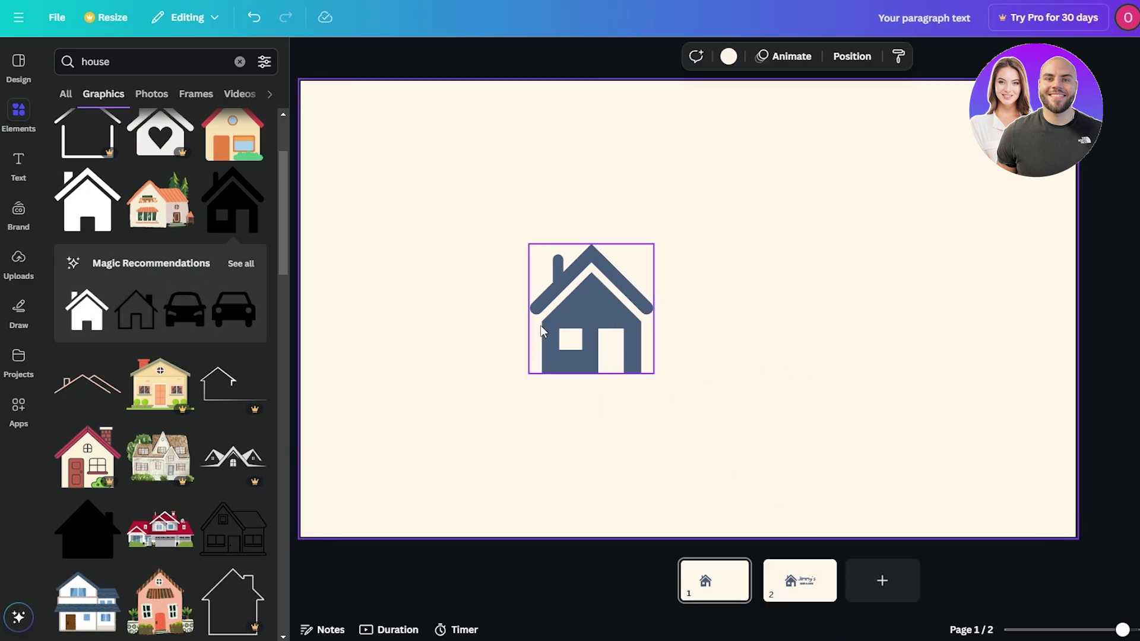
drag(628, 353, 618, 402)
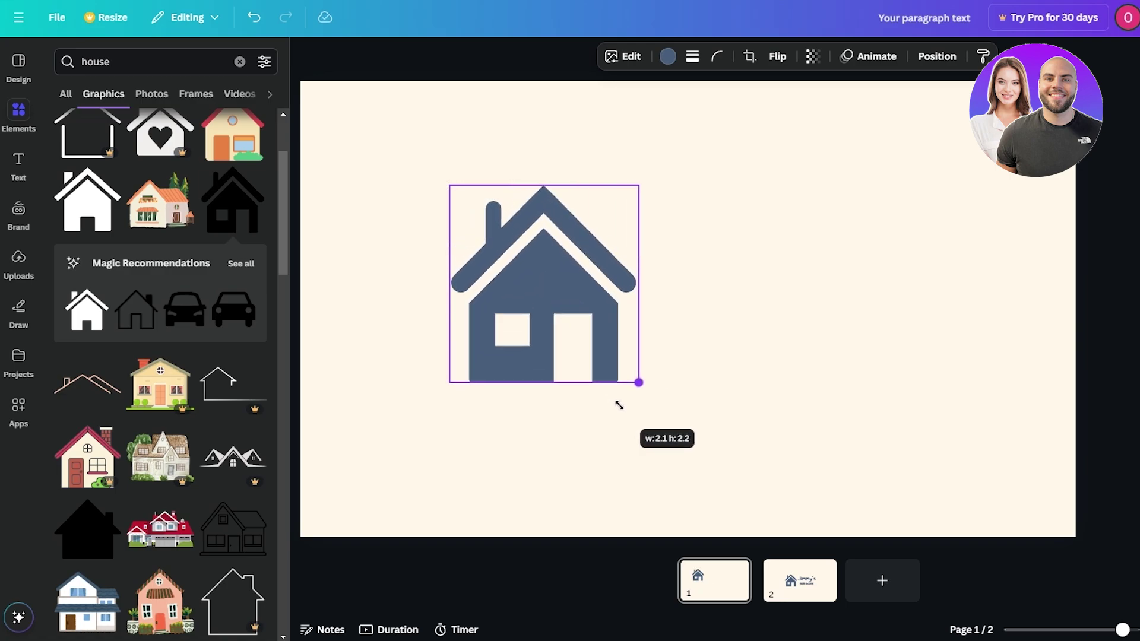
drag(585, 311, 531, 333)
click(719, 228)
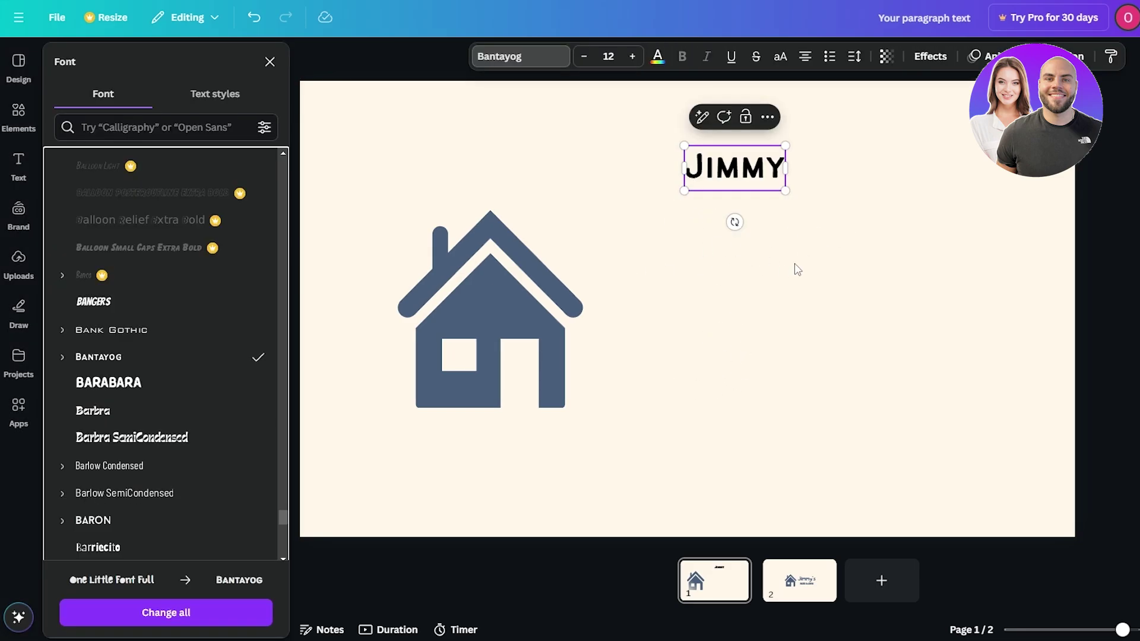
Step: Widen the 'Jimmy' name box in Bantayog and enlarge it to size 13.9
click(293, 348)
click(698, 189)
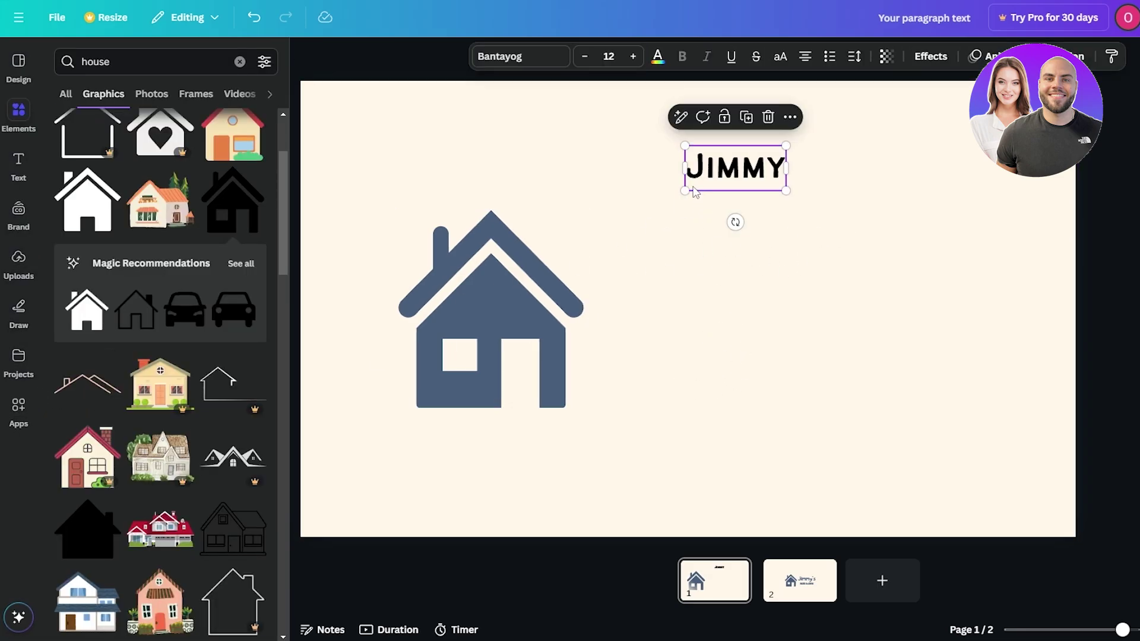
drag(683, 174, 662, 173)
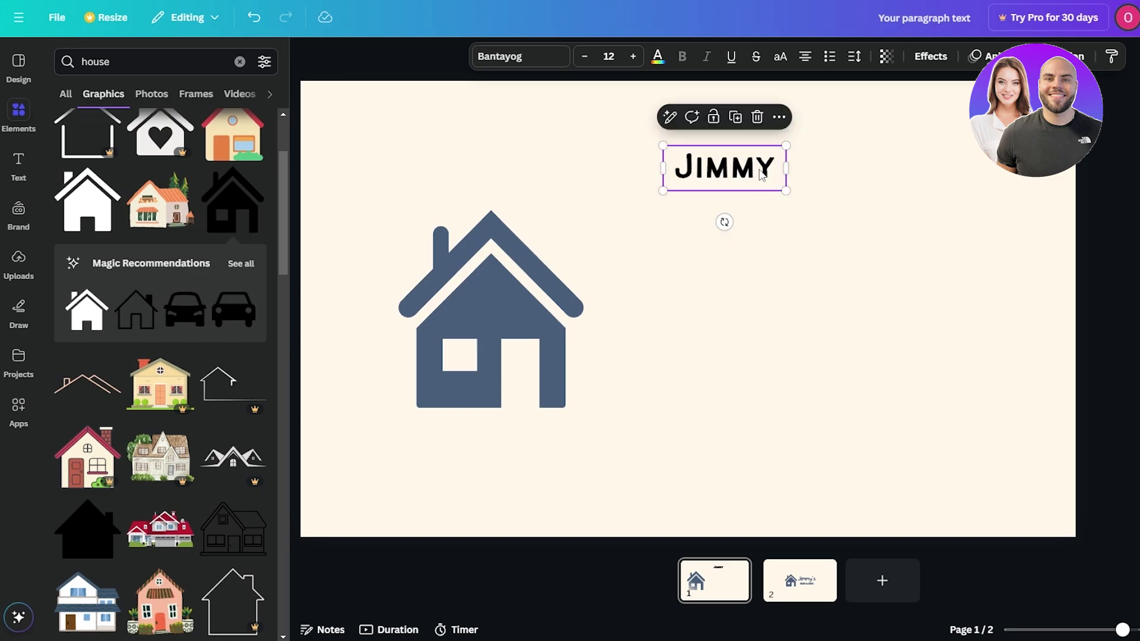
mouse_move(780, 195)
mouse_down()
mouse_move(799, 198)
mouse_move(764, 182)
mouse_move(772, 176)
mouse_up()
Step: Colour the 'Jimmy' name slate blue to match the house icon
click(800, 588)
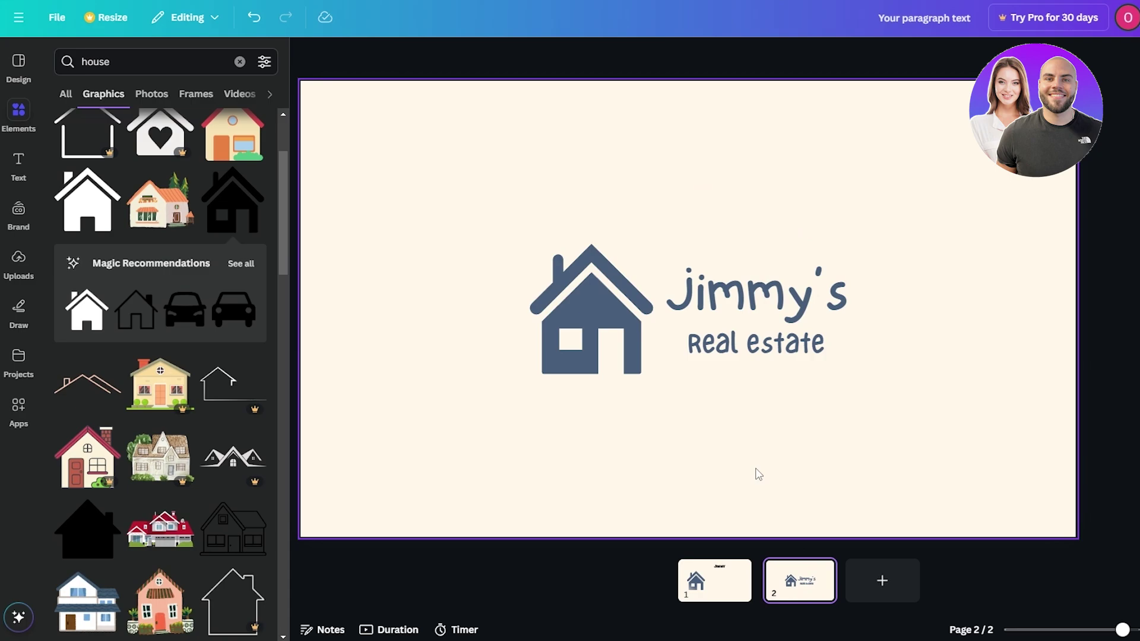
click(702, 596)
click(718, 192)
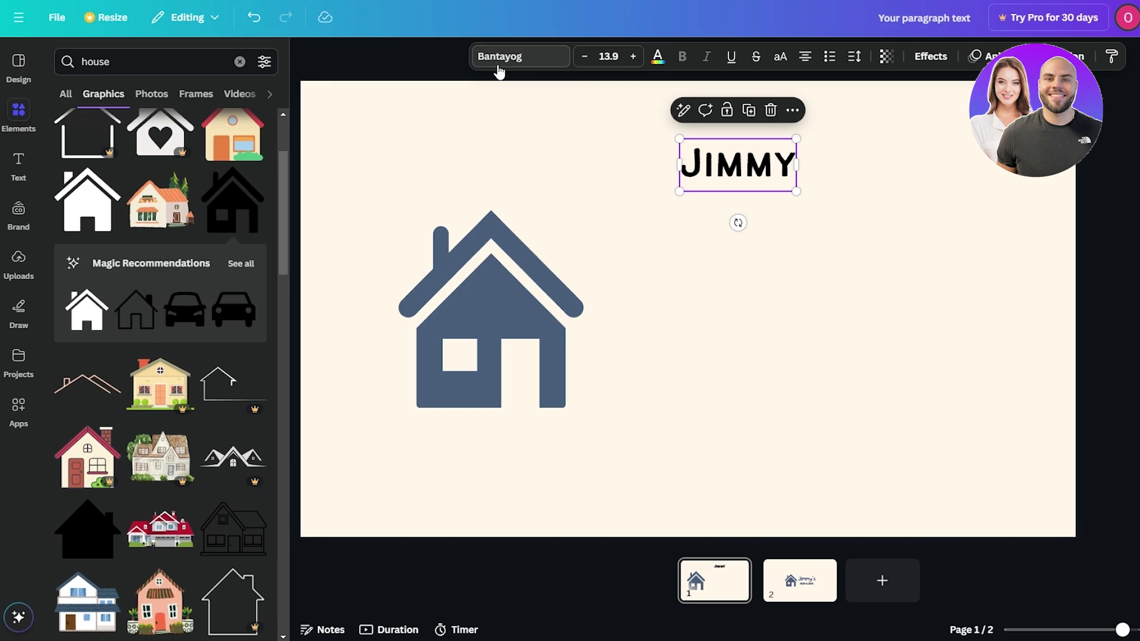
click(658, 59)
click(143, 177)
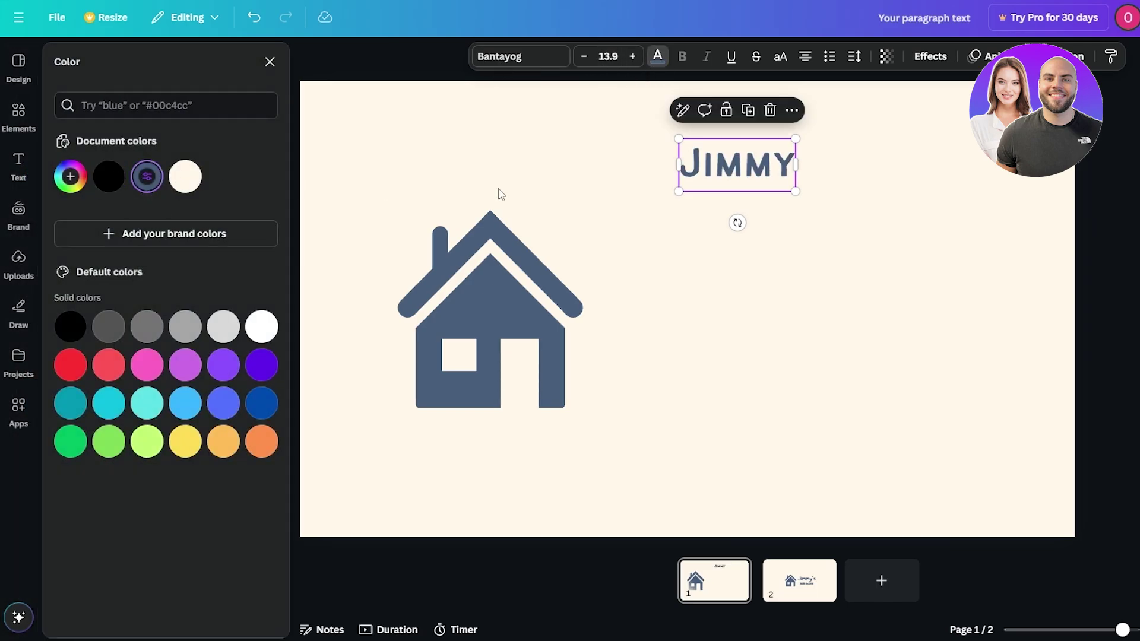
click(939, 208)
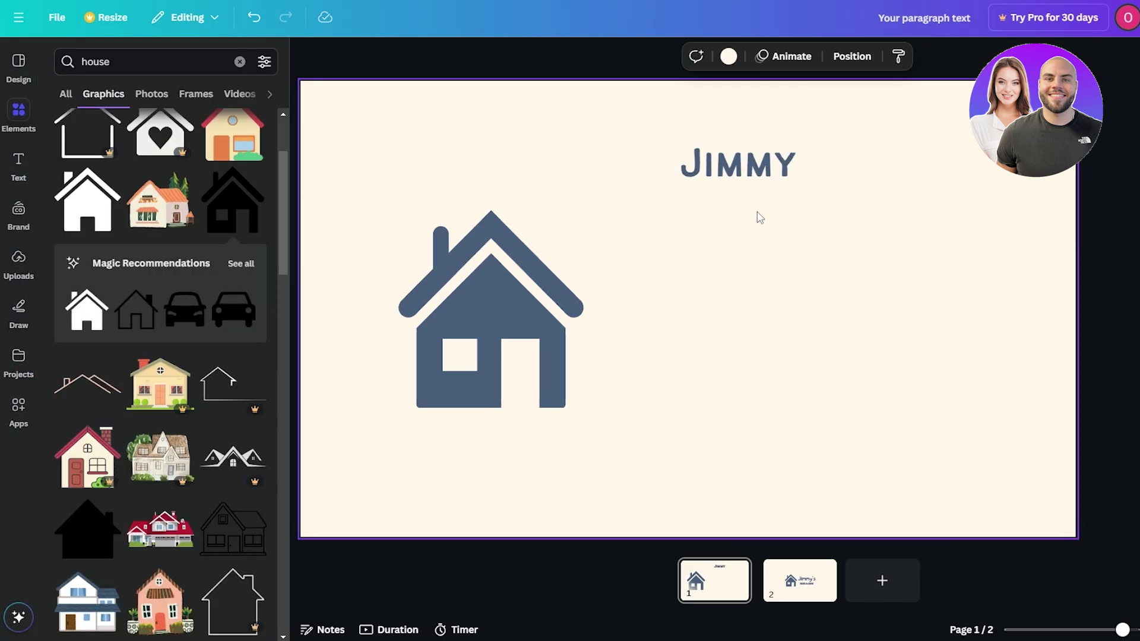
Step: Add an underlined 'Manager' text line beneath the Jimmy name and adjust its effects
key(t)
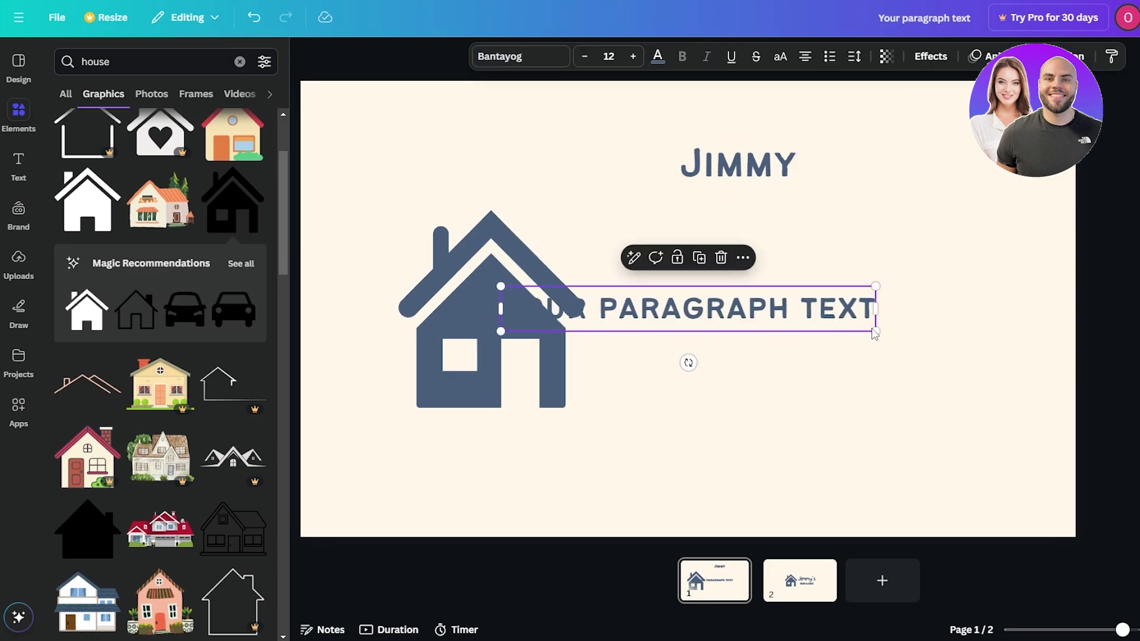
drag(876, 329, 720, 315)
drag(616, 300, 756, 213)
double_click(746, 204)
text(Manager)
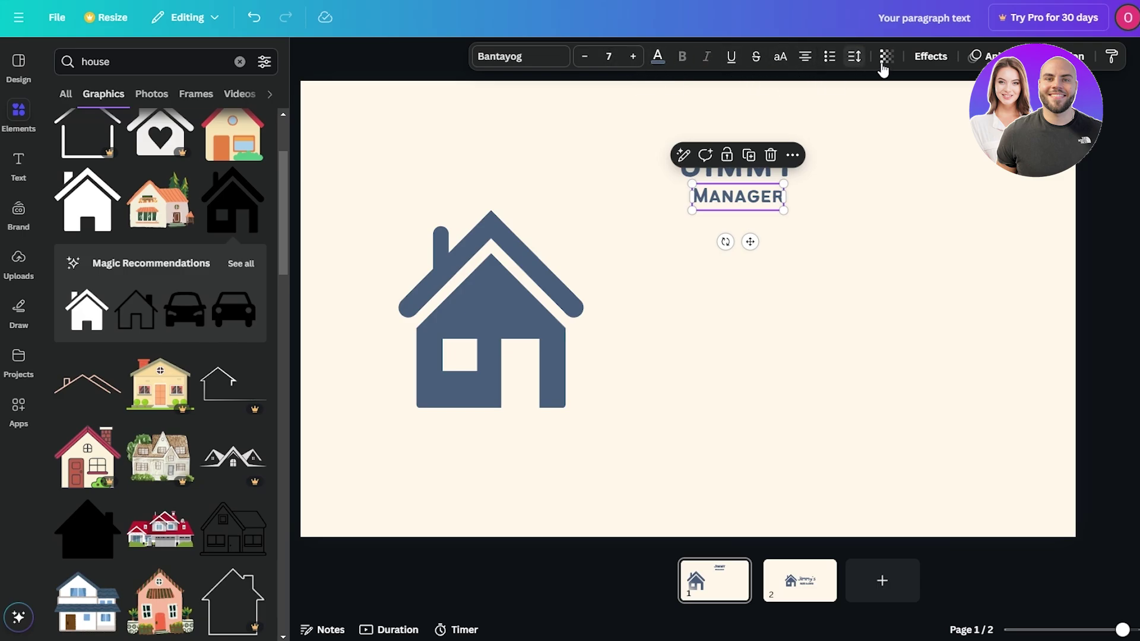
click(919, 59)
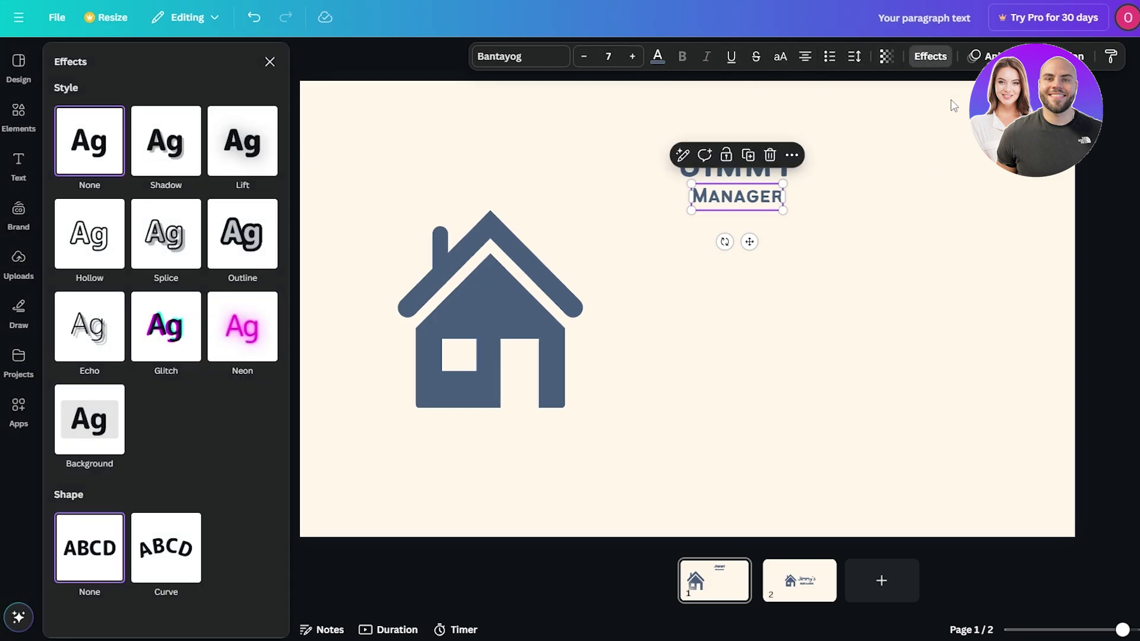
click(783, 156)
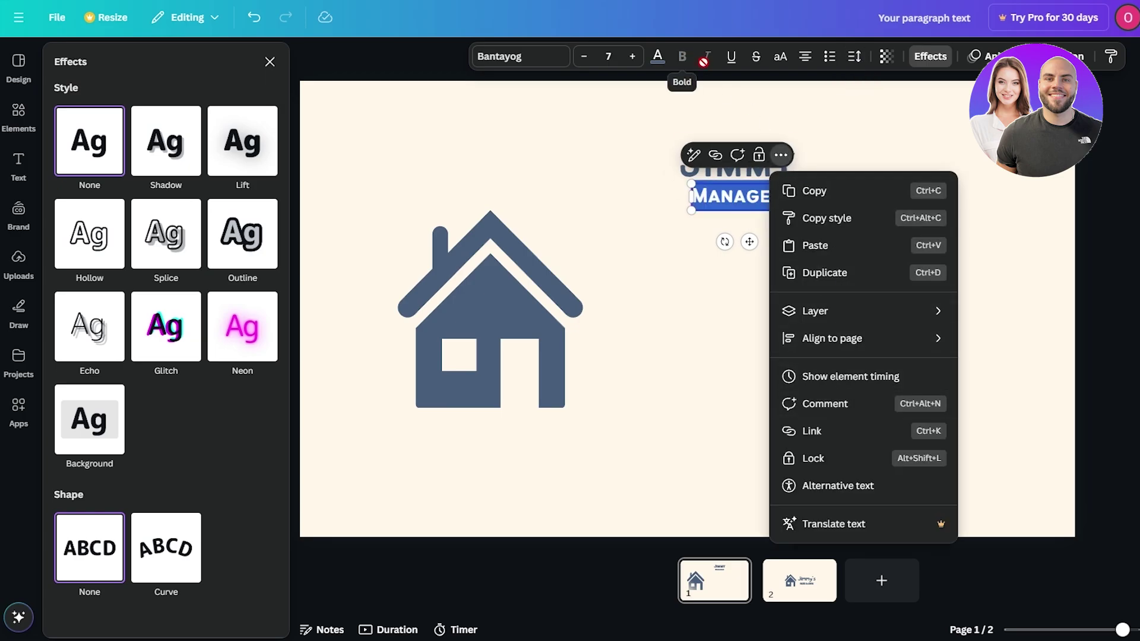
click(689, 86)
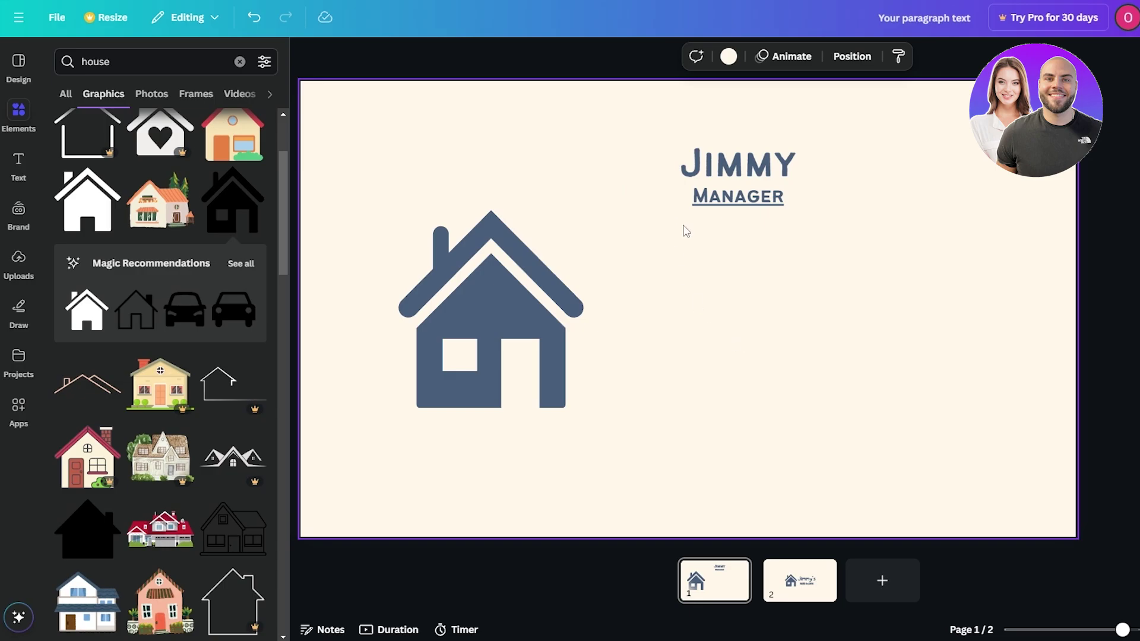
Step: Search Elements for 'call' and add a small black-circle phone icon
double_click(162, 67)
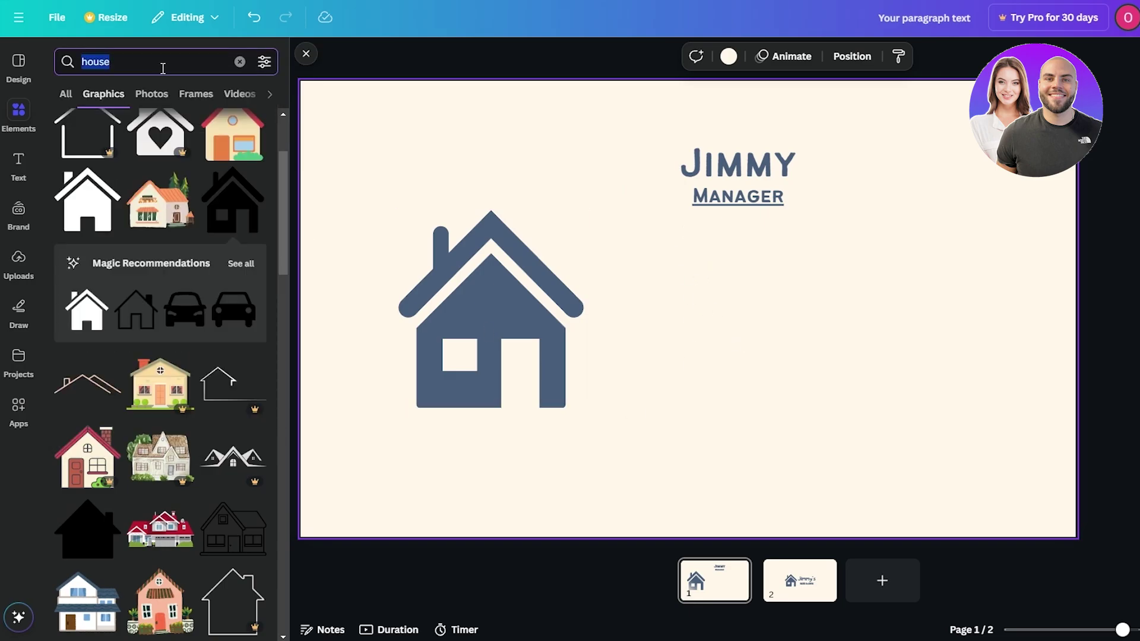
text(call)
key(Return)
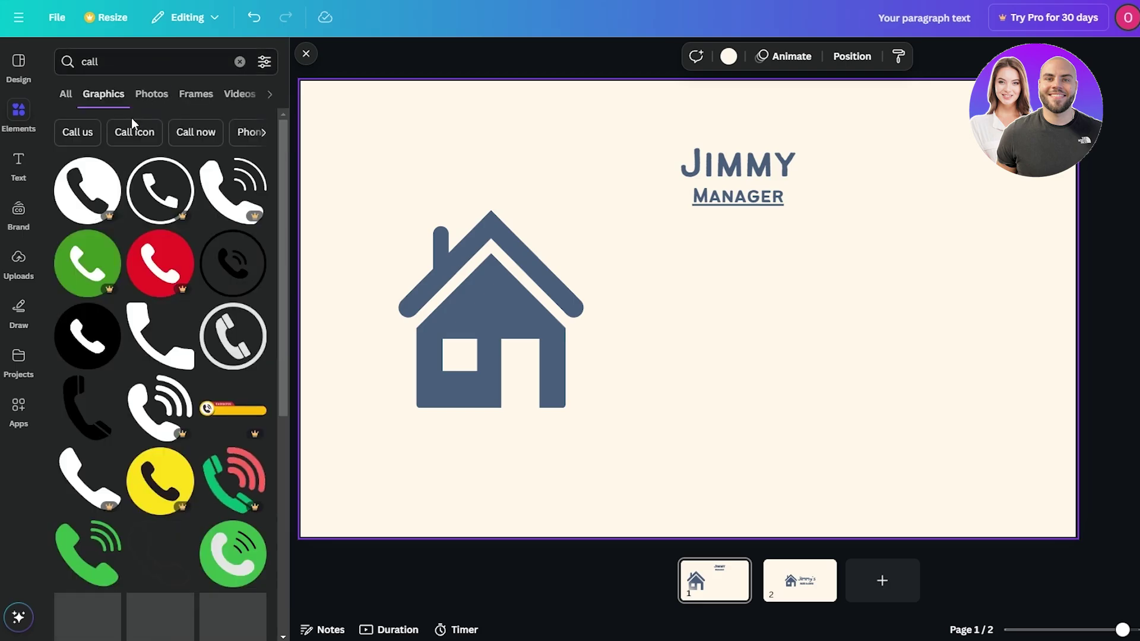
click(94, 347)
drag(775, 399, 707, 255)
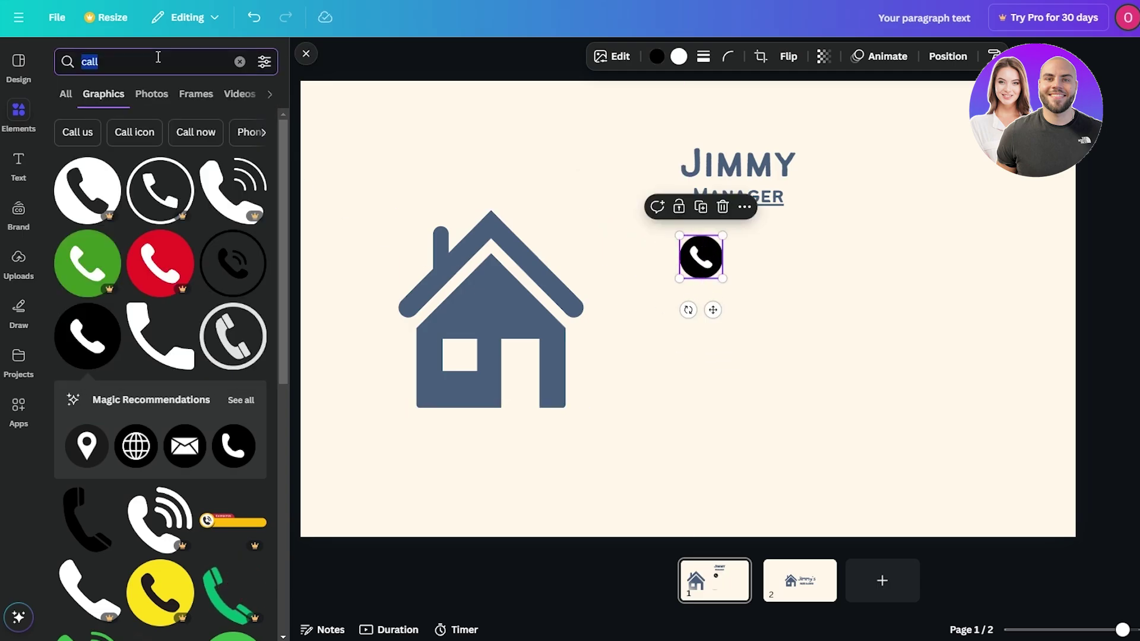
Step: Search 'email', swap in a small black-circle envelope icon and stack it below the phone
text(email)
key(Return)
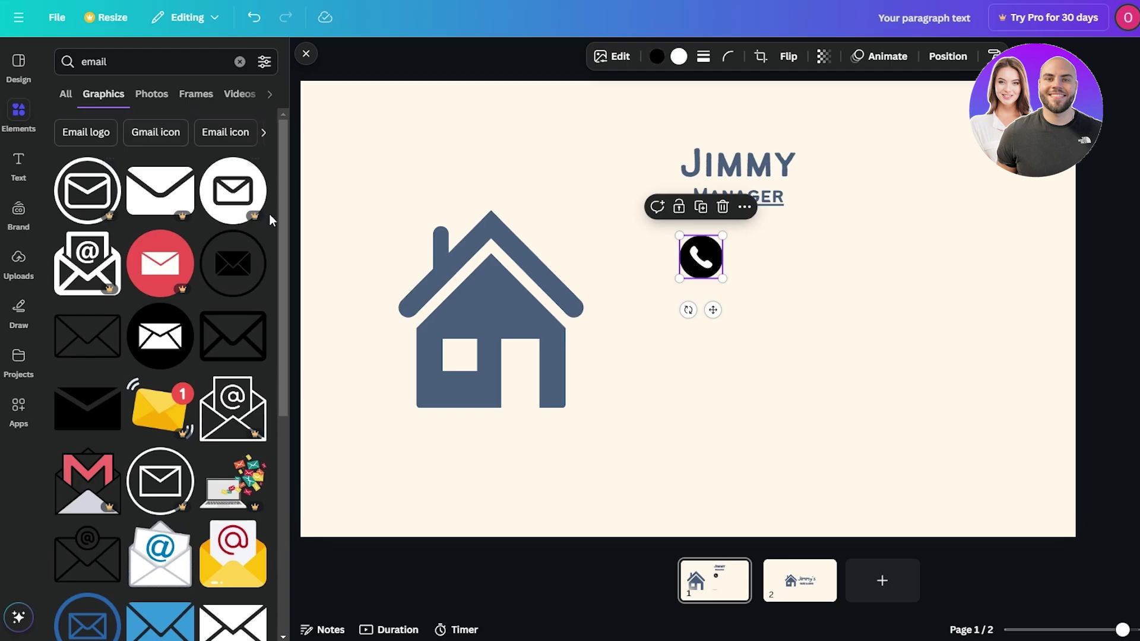
click(250, 275)
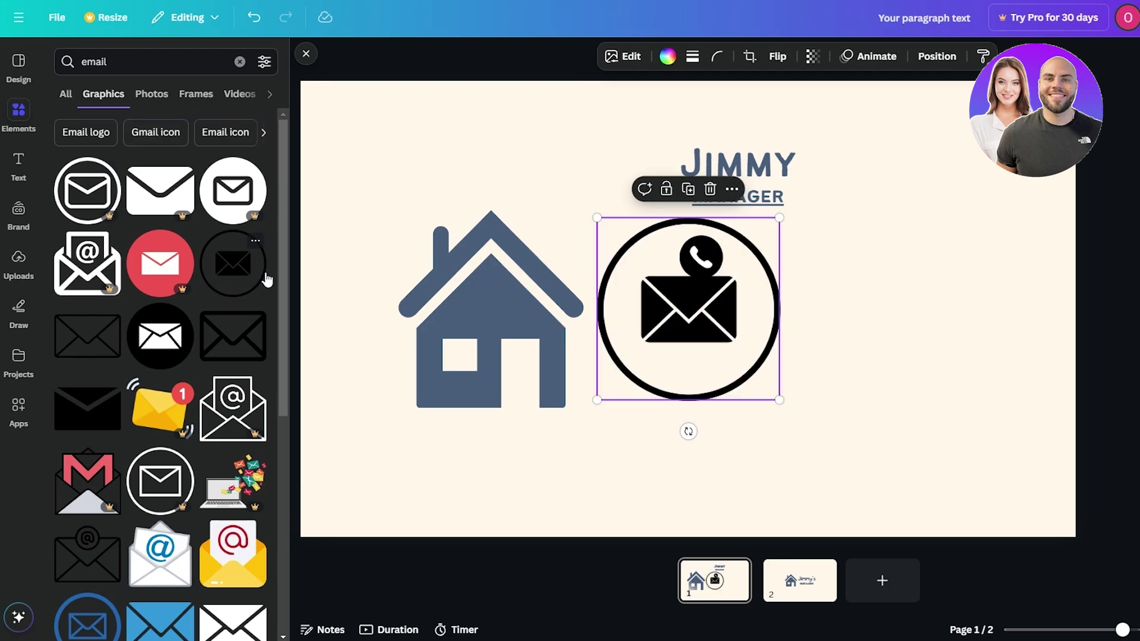
drag(780, 400, 677, 300)
drag(640, 264, 704, 304)
click(725, 379)
click(160, 447)
click(703, 310)
key(Delete)
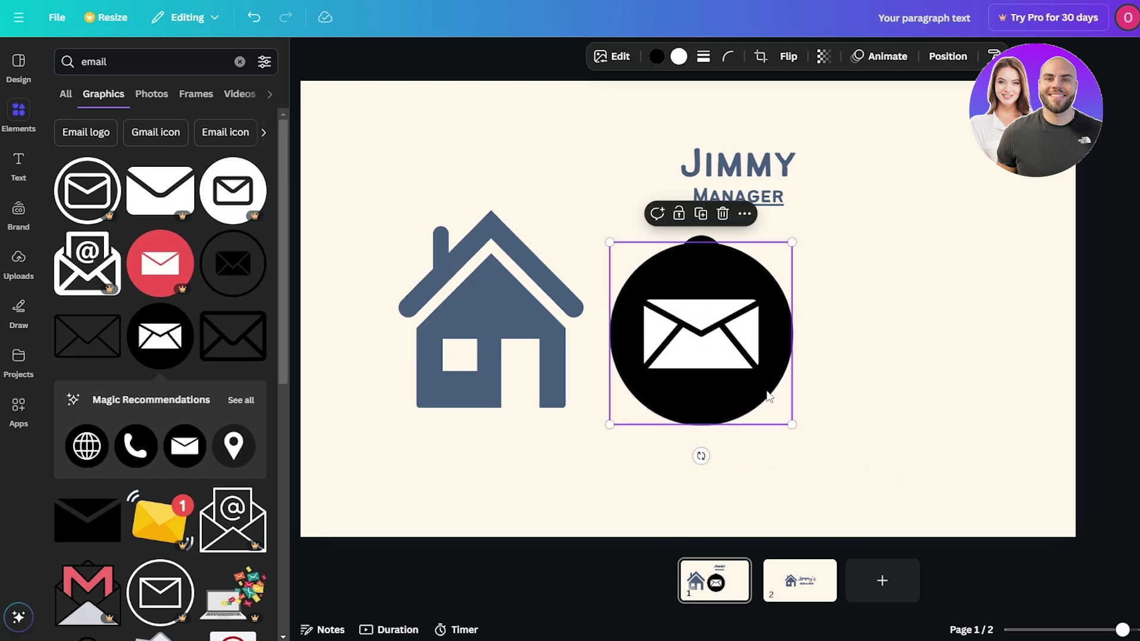
drag(792, 426, 654, 287)
drag(642, 276, 711, 336)
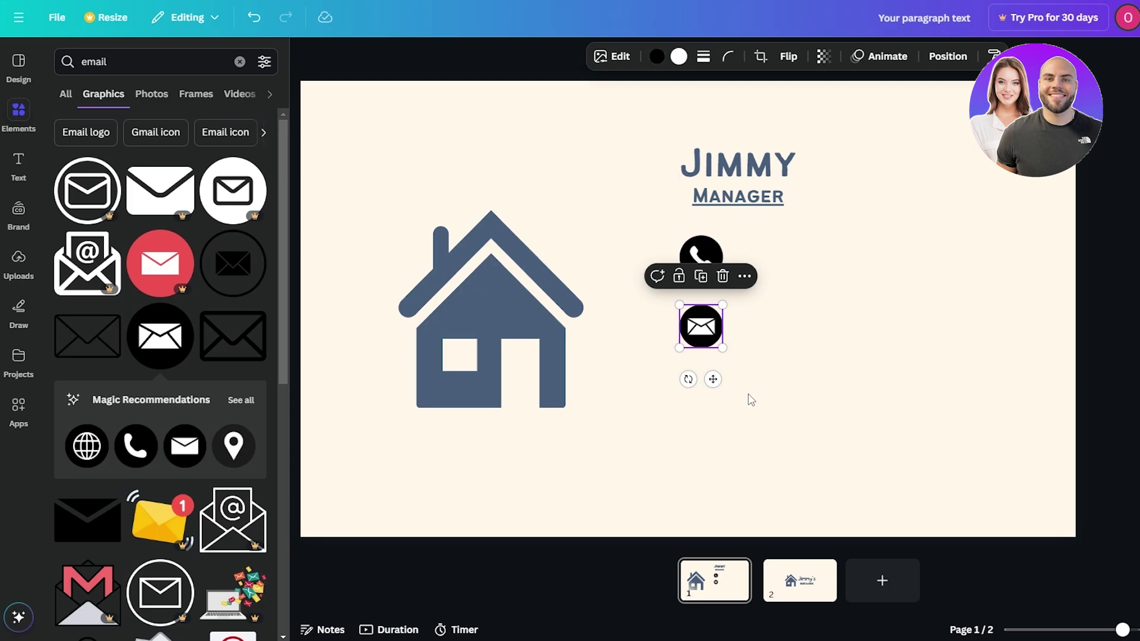
click(701, 398)
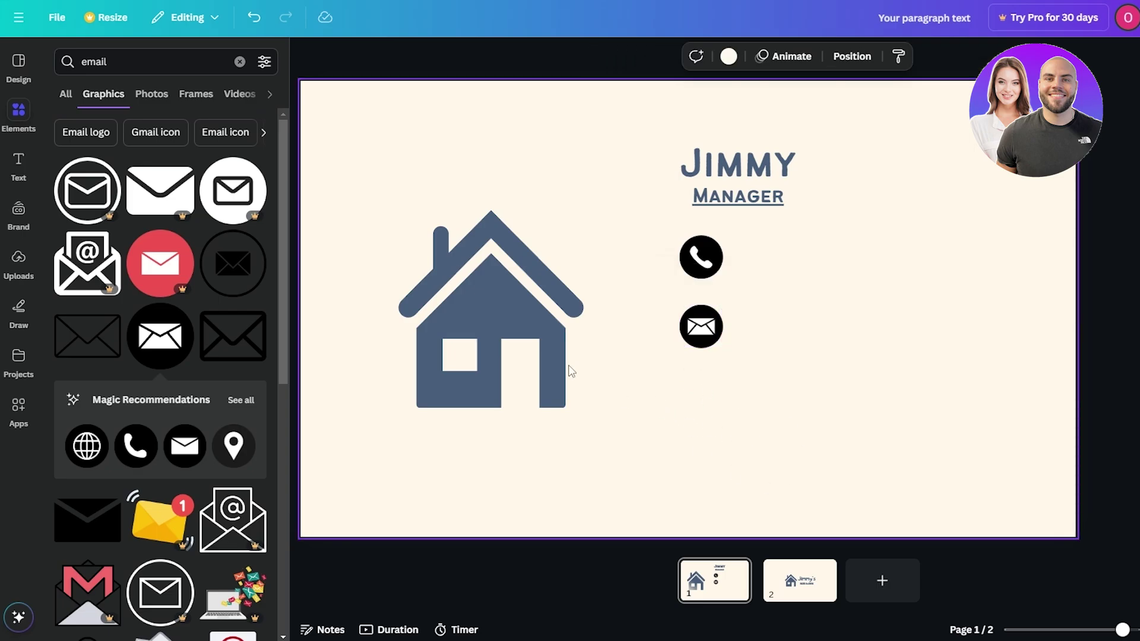
click(149, 61)
Step: Search Elements for 'location' and add a small black-circle pin icon below the envelope
key(ctrl+a)
text(location)
key(Return)
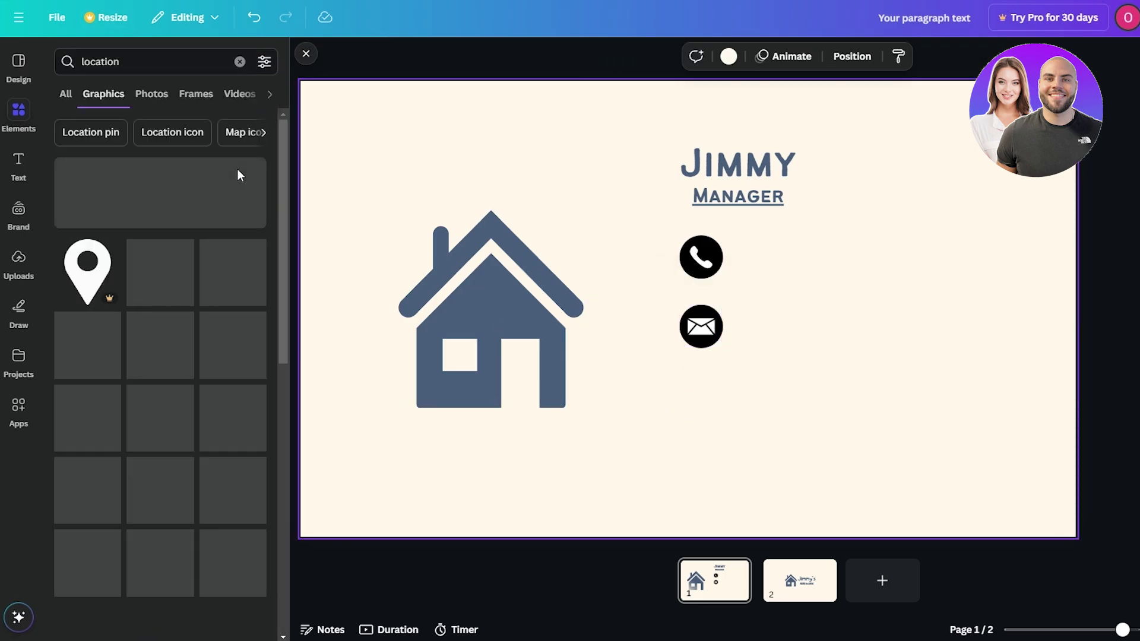
scroll(127, 386, down, 1)
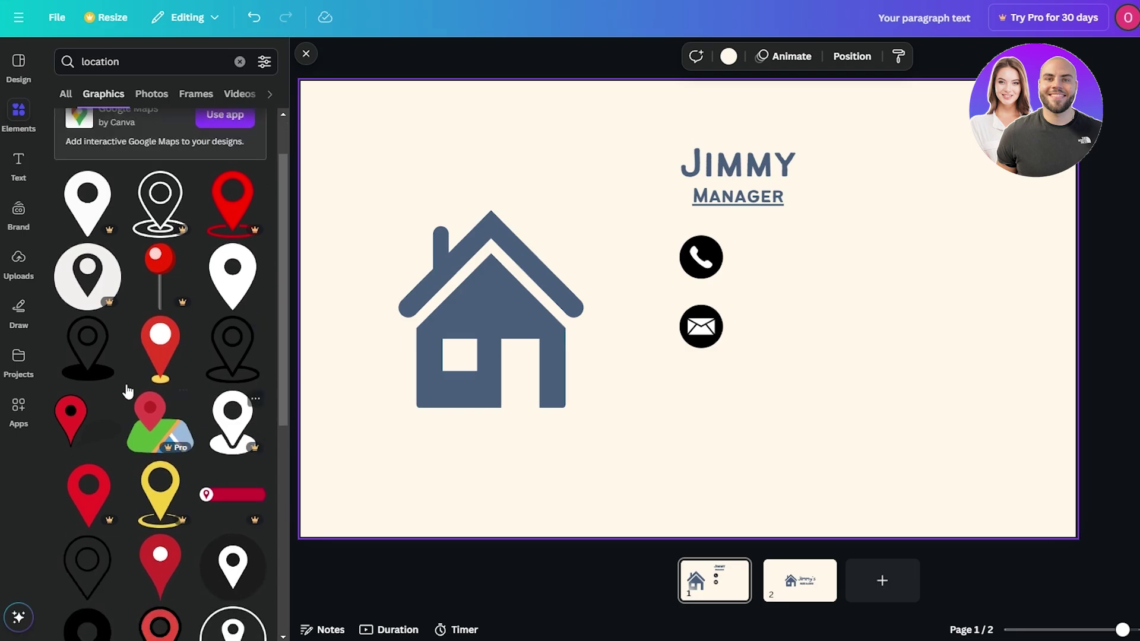
scroll(113, 296, down, 1)
scroll(113, 295, down, 2)
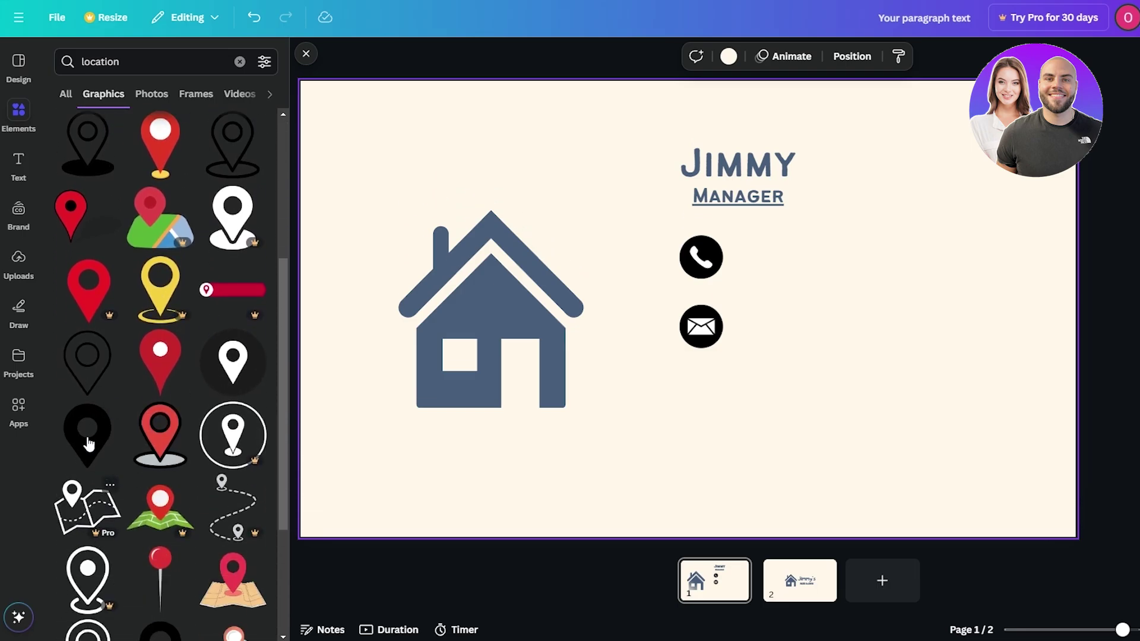
click(233, 361)
drag(666, 348, 677, 448)
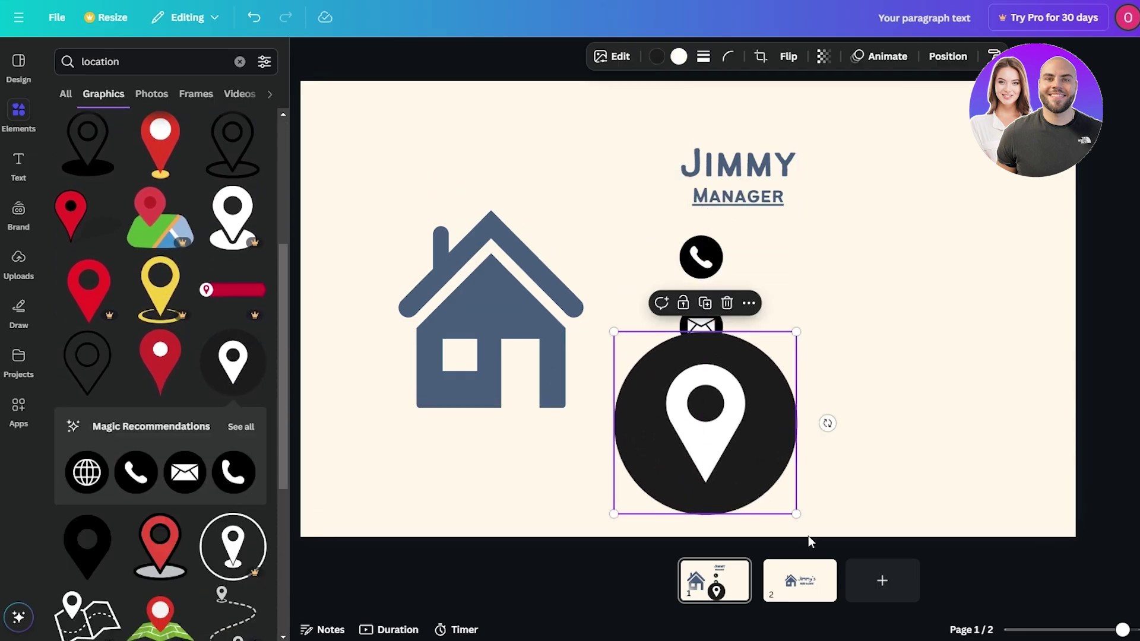
drag(796, 509, 703, 396)
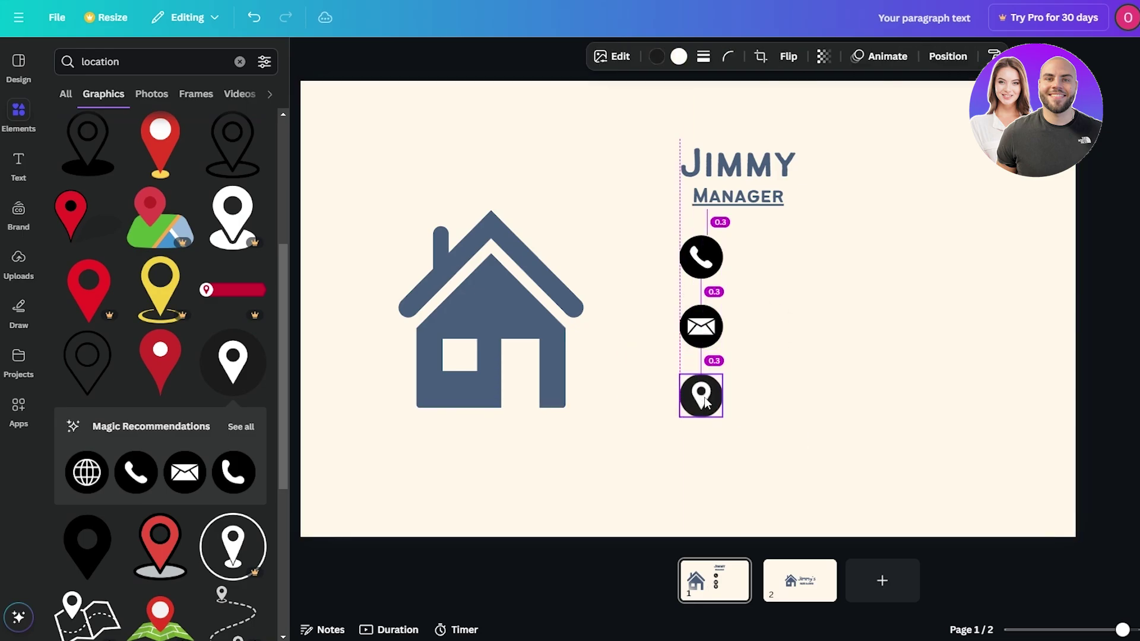
Step: Shrink the three contact icons together and align them under the Jimmy/Manager text's left edge
drag(825, 407, 665, 226)
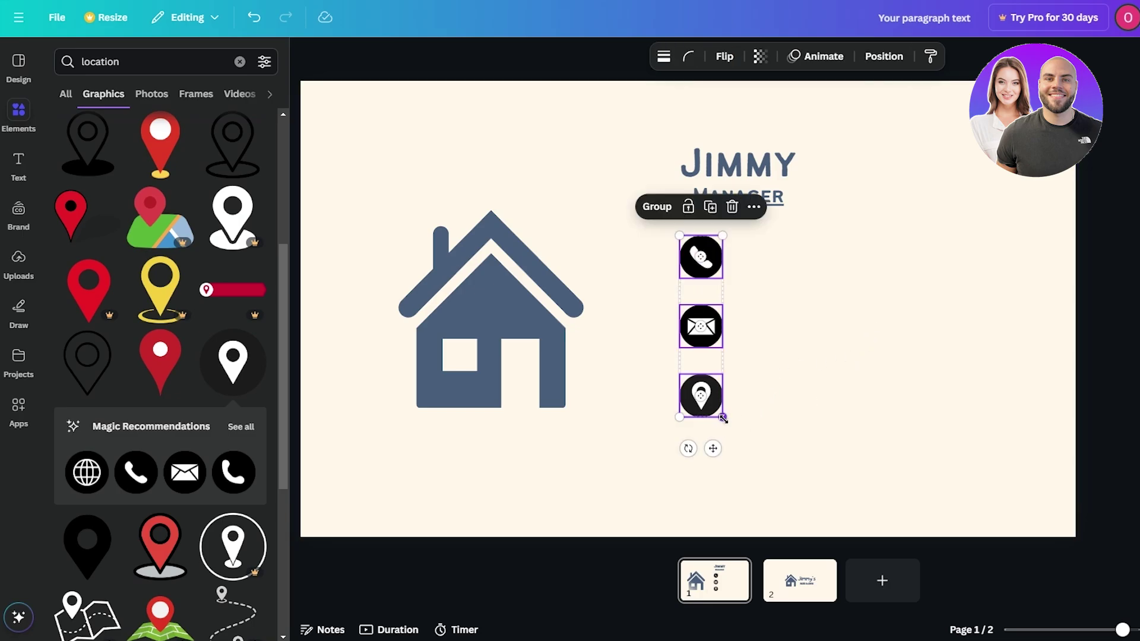
drag(723, 417, 707, 365)
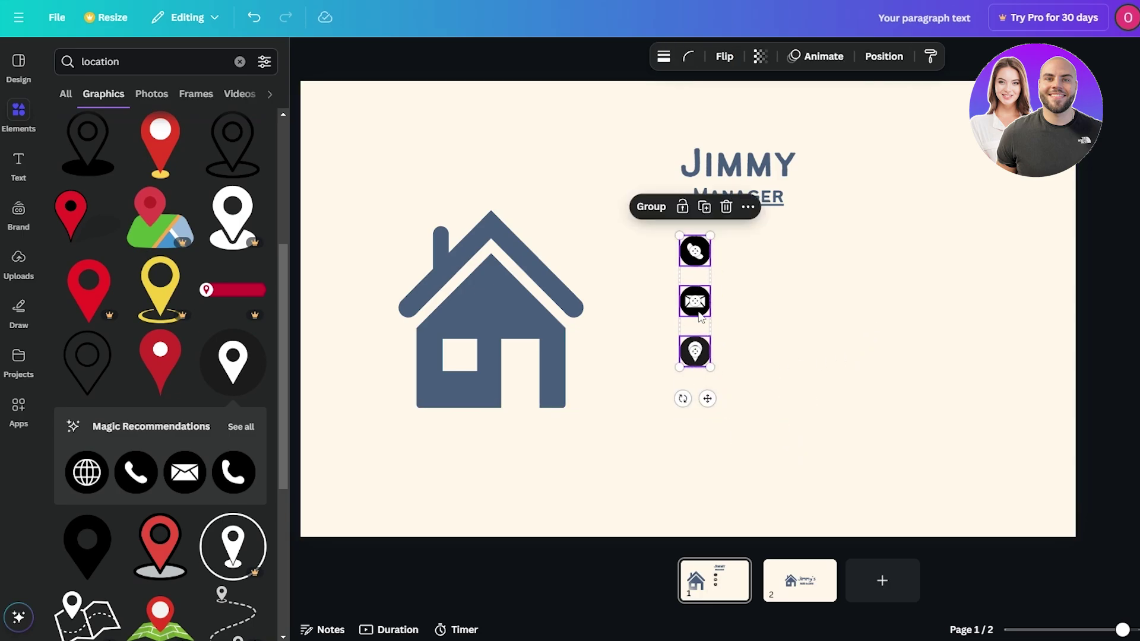
drag(696, 311, 683, 354)
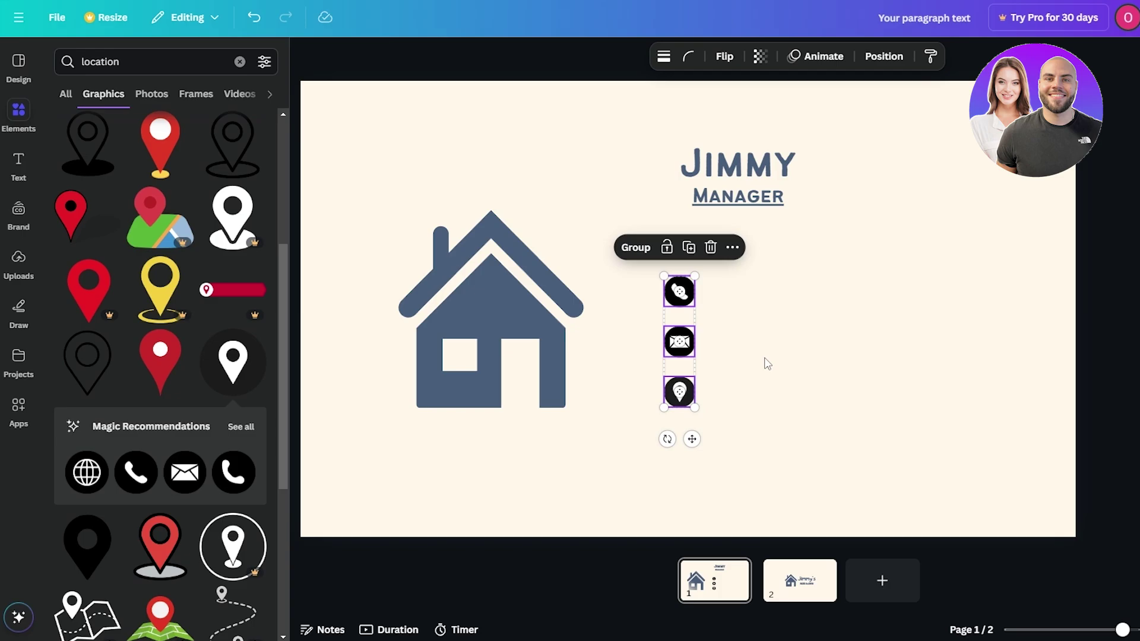
click(751, 229)
click(750, 158)
drag(750, 157, 700, 145)
drag(786, 238, 645, 313)
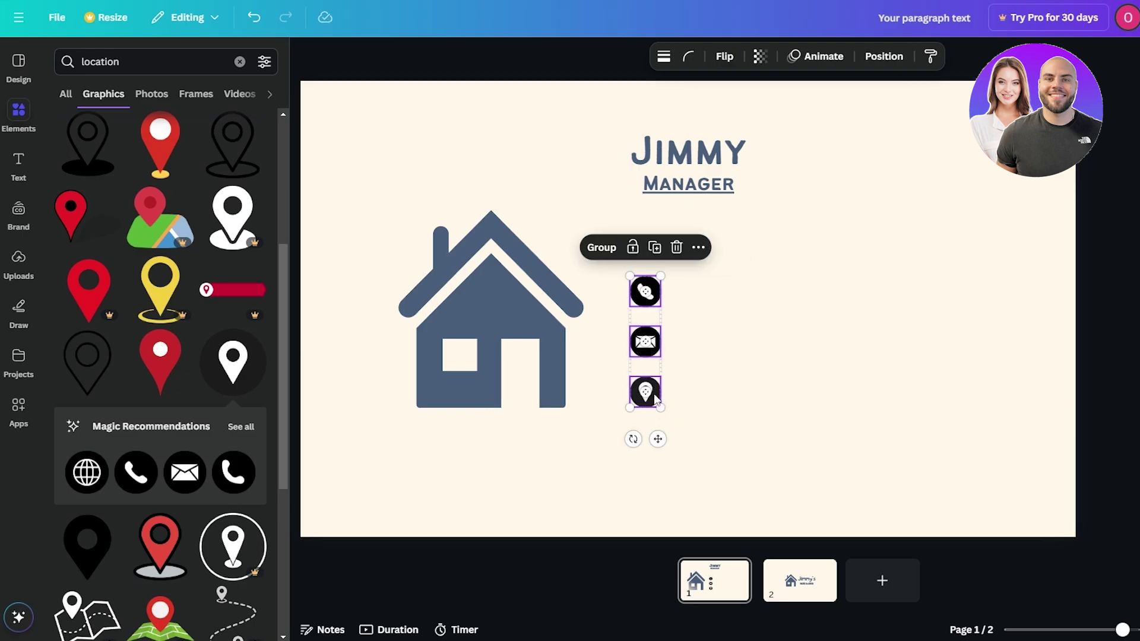
drag(658, 440, 658, 407)
click(669, 244)
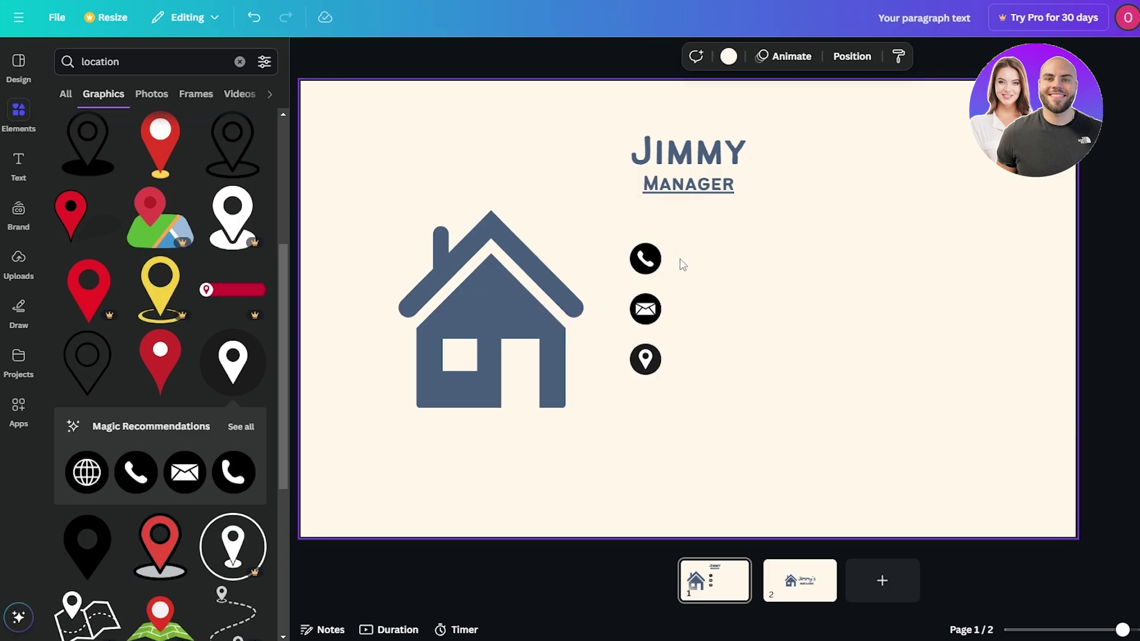
click(656, 310)
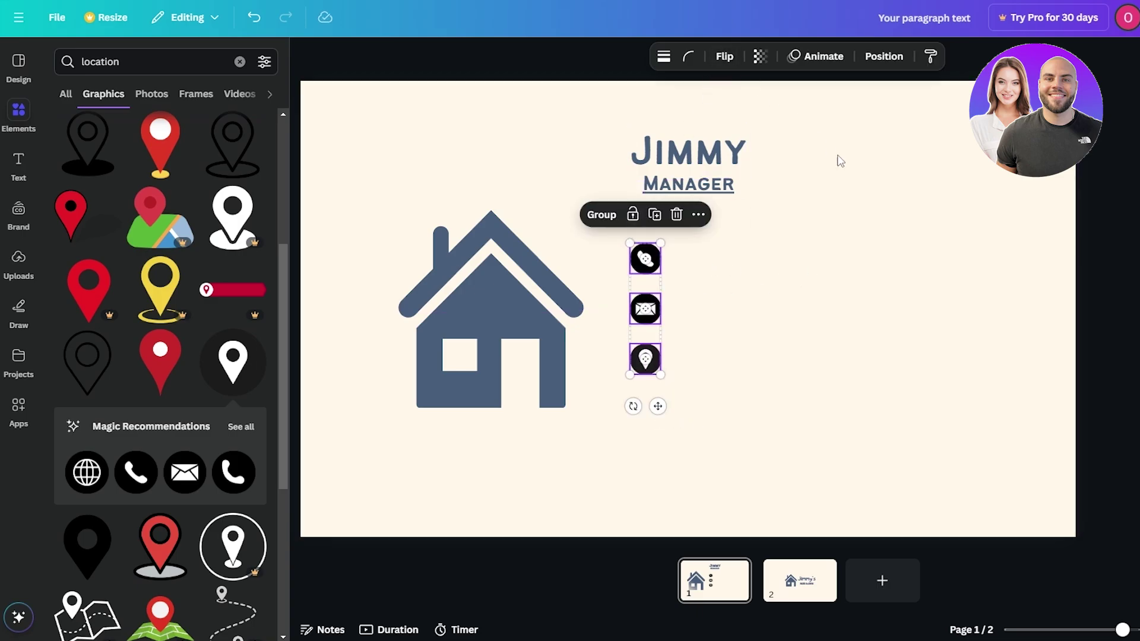
Step: Recolour the phone, envelope and location pin icons slate blue one by one
click(814, 204)
click(656, 267)
click(657, 56)
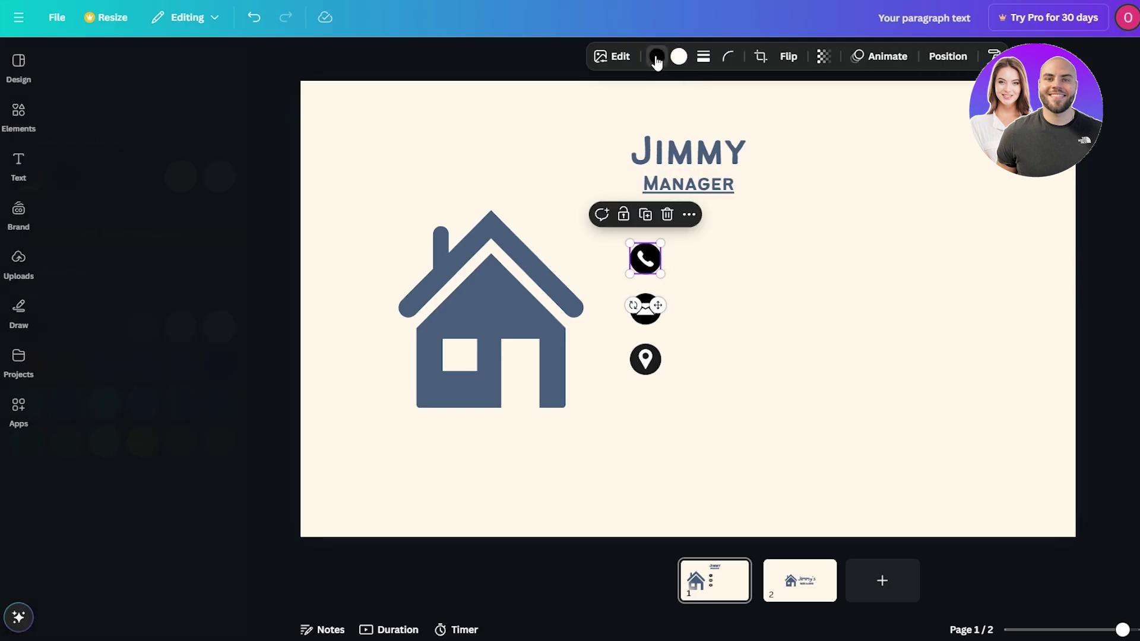
click(163, 176)
click(646, 308)
click(657, 57)
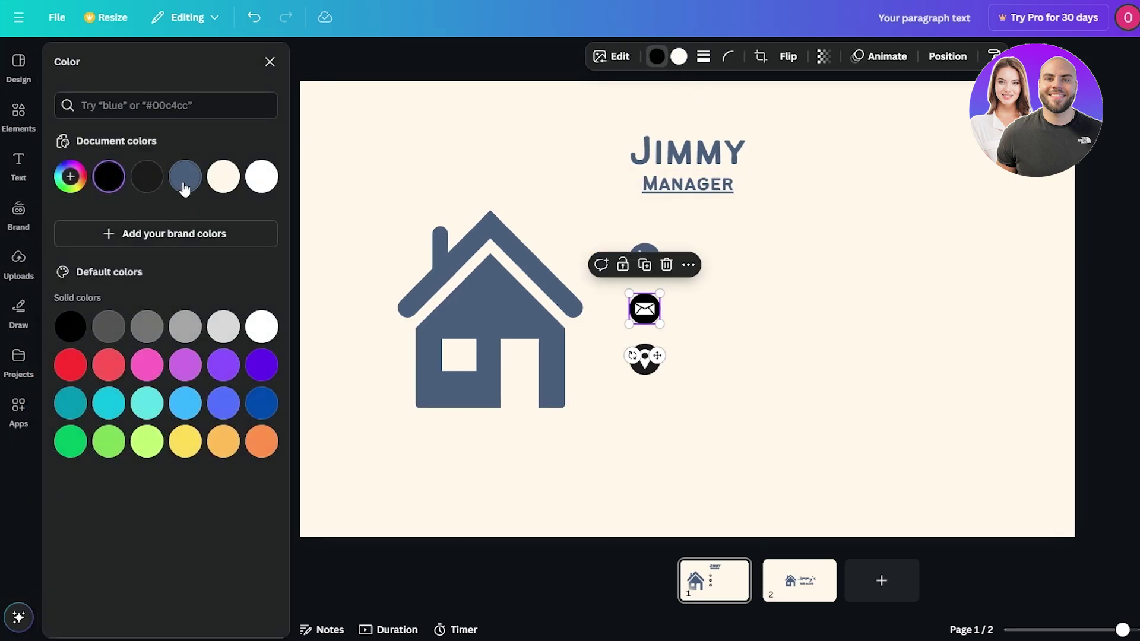
click(185, 176)
click(644, 359)
click(657, 56)
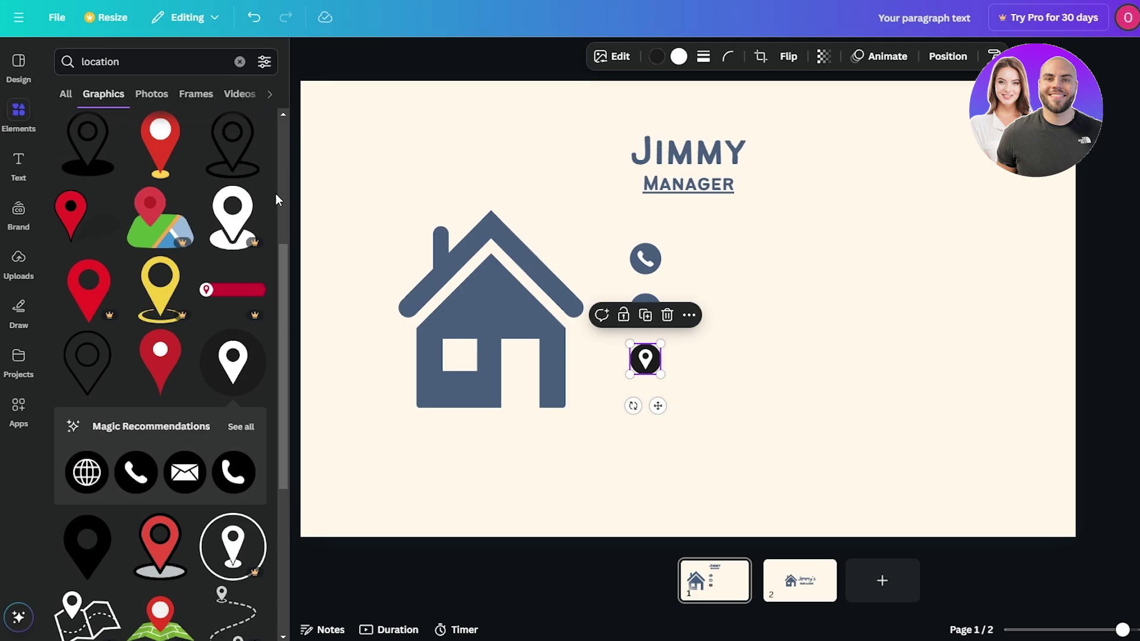
click(657, 56)
click(186, 176)
click(797, 434)
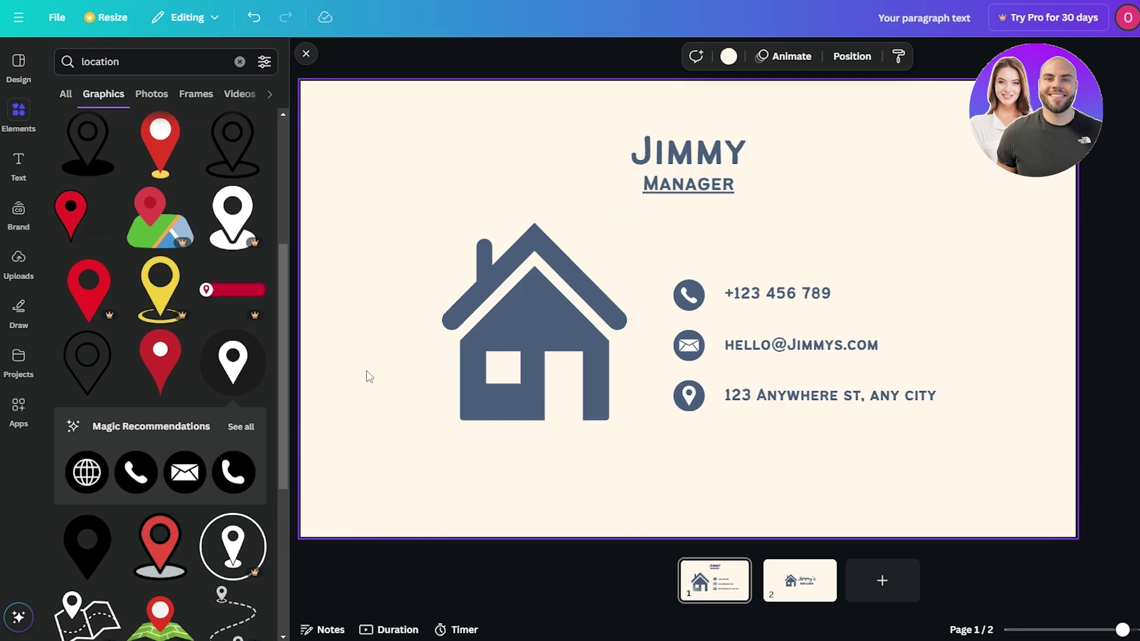
click(818, 598)
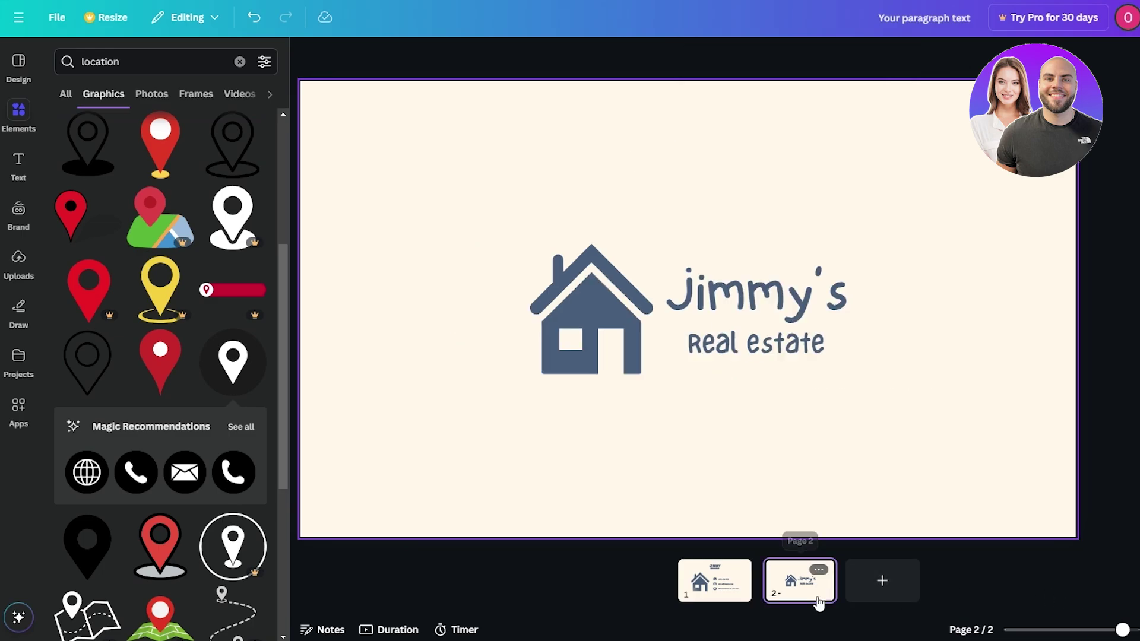
click(703, 590)
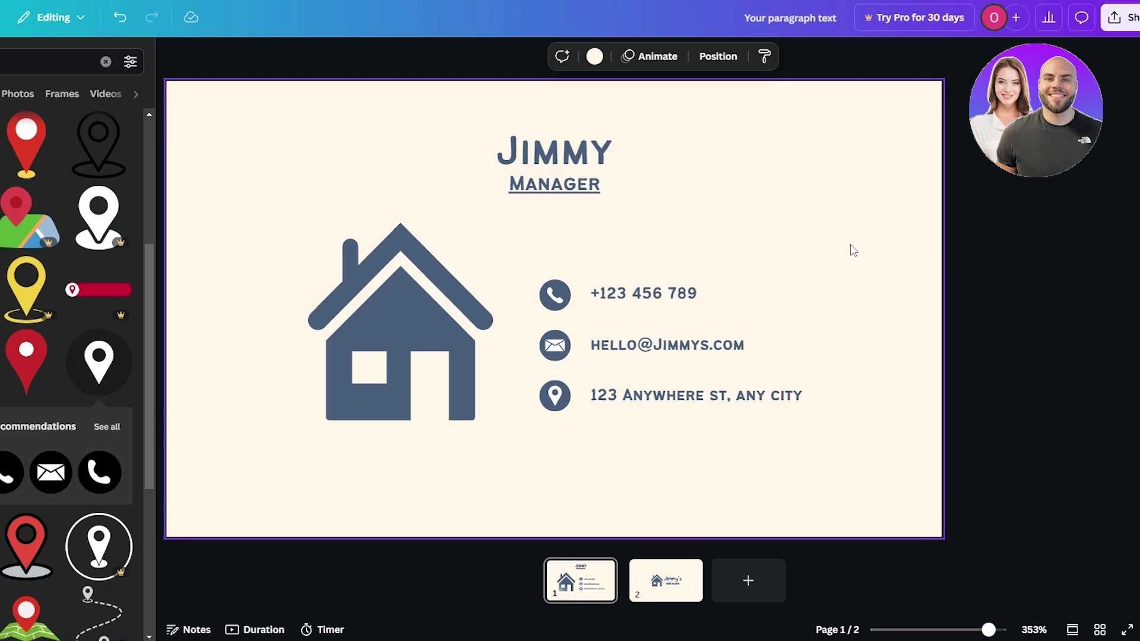
Step: Open the Share menu's download settings with PNG and all 2 pages selected
click(1092, 28)
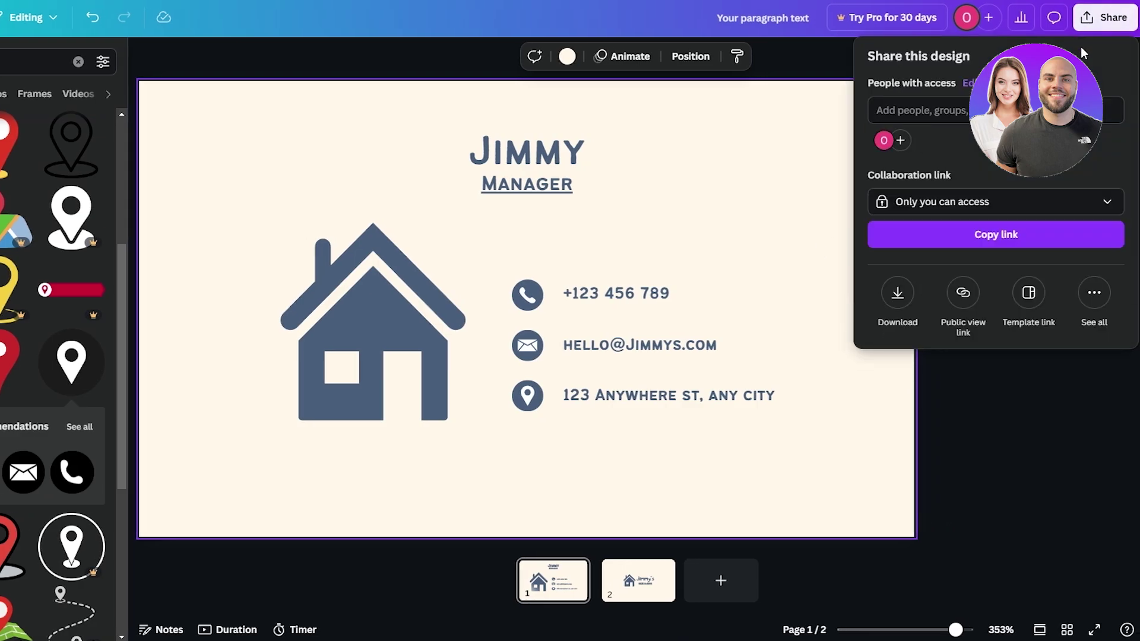
click(905, 294)
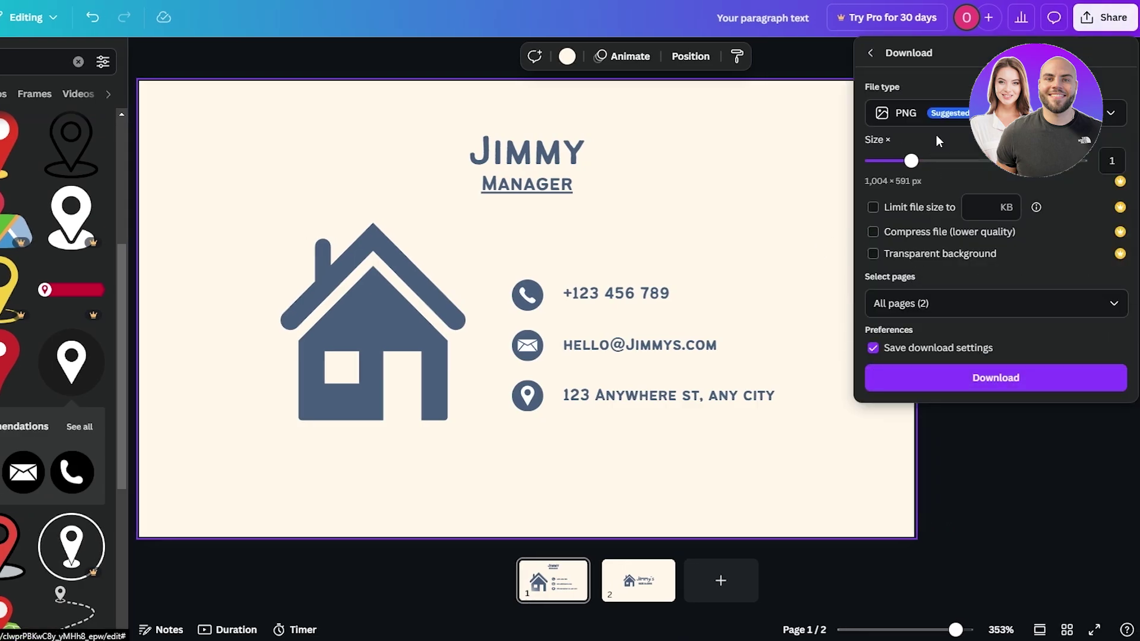